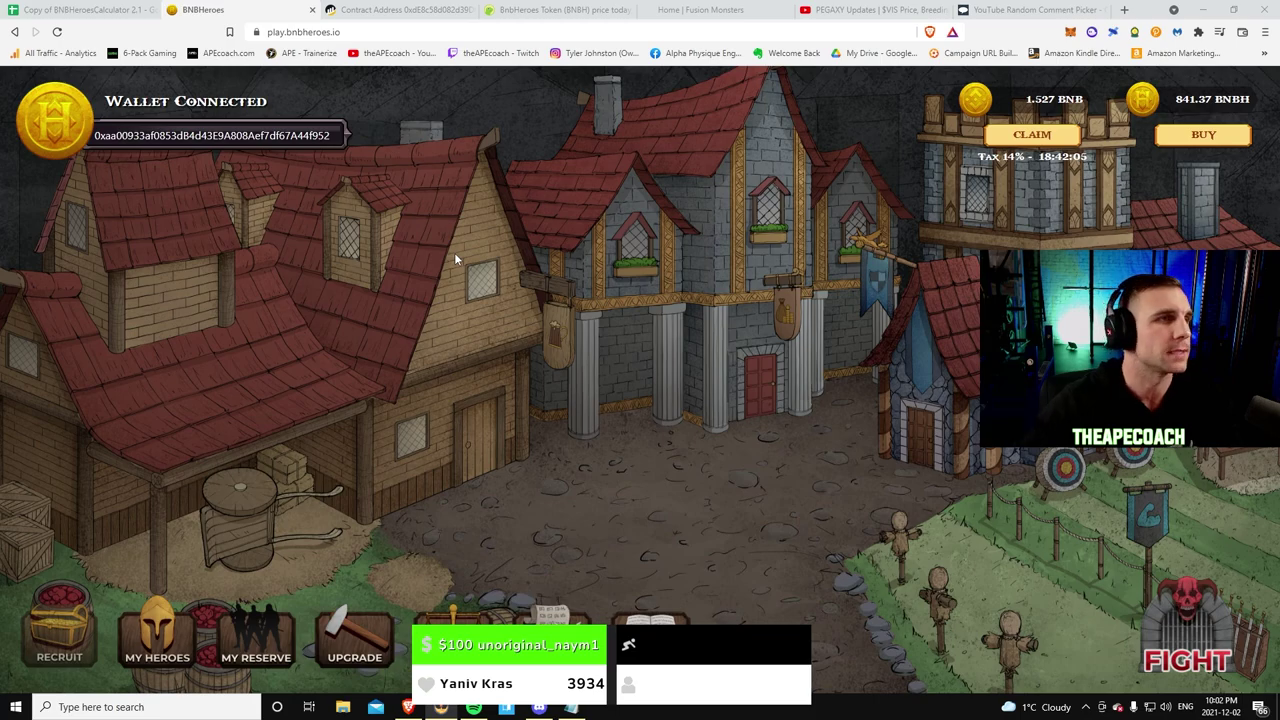
Step: Switch from the BNBHeroes game to the BNBHeroesCalculator spreadsheet's SUMMARY sheet
left_click(48, 8)
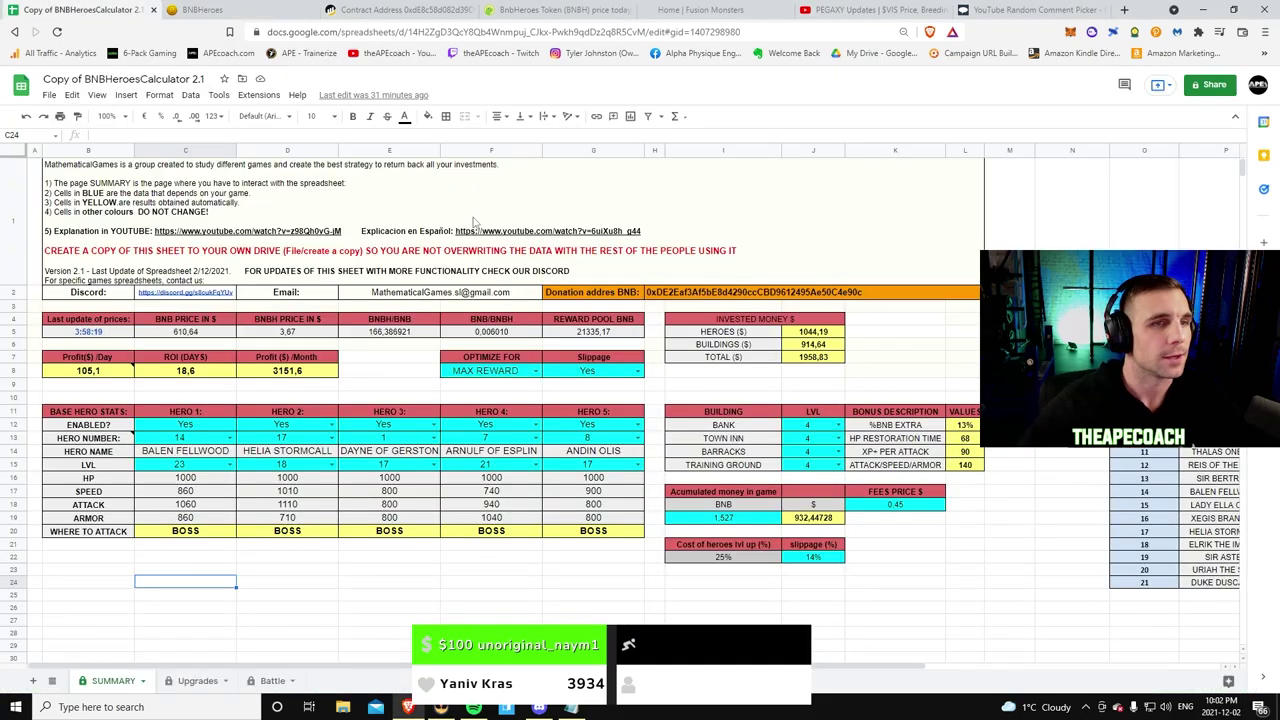
left_click(316, 584)
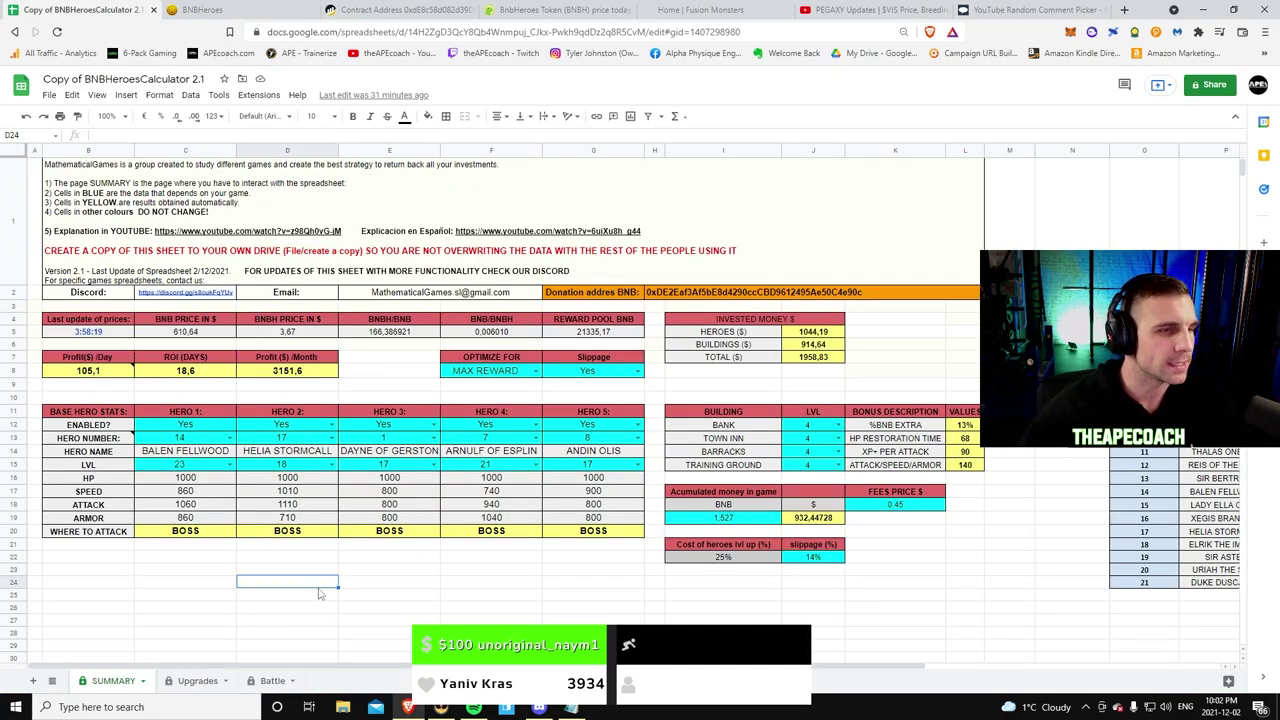
left_click(164, 588)
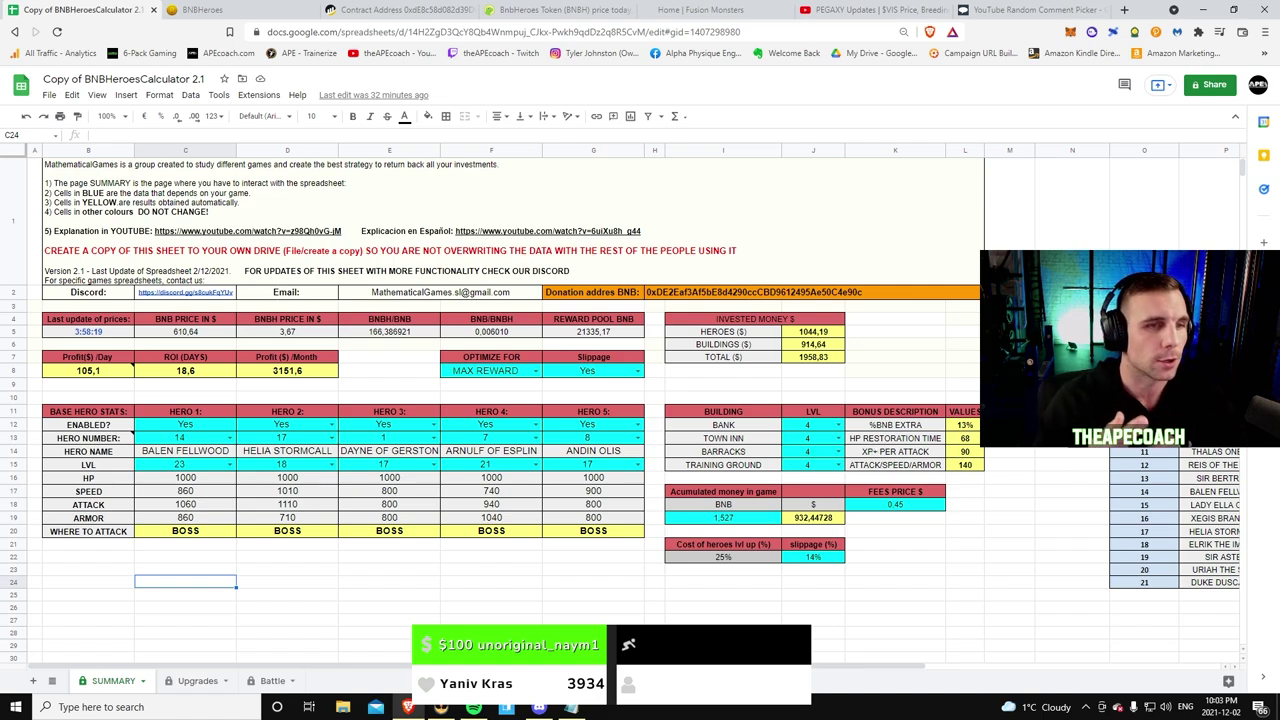
Step: Set the OPTIMIZE FOR option on the SUMMARY sheet to MAX EXP and check the recalculated profit and attack targets
left_click(527, 371)
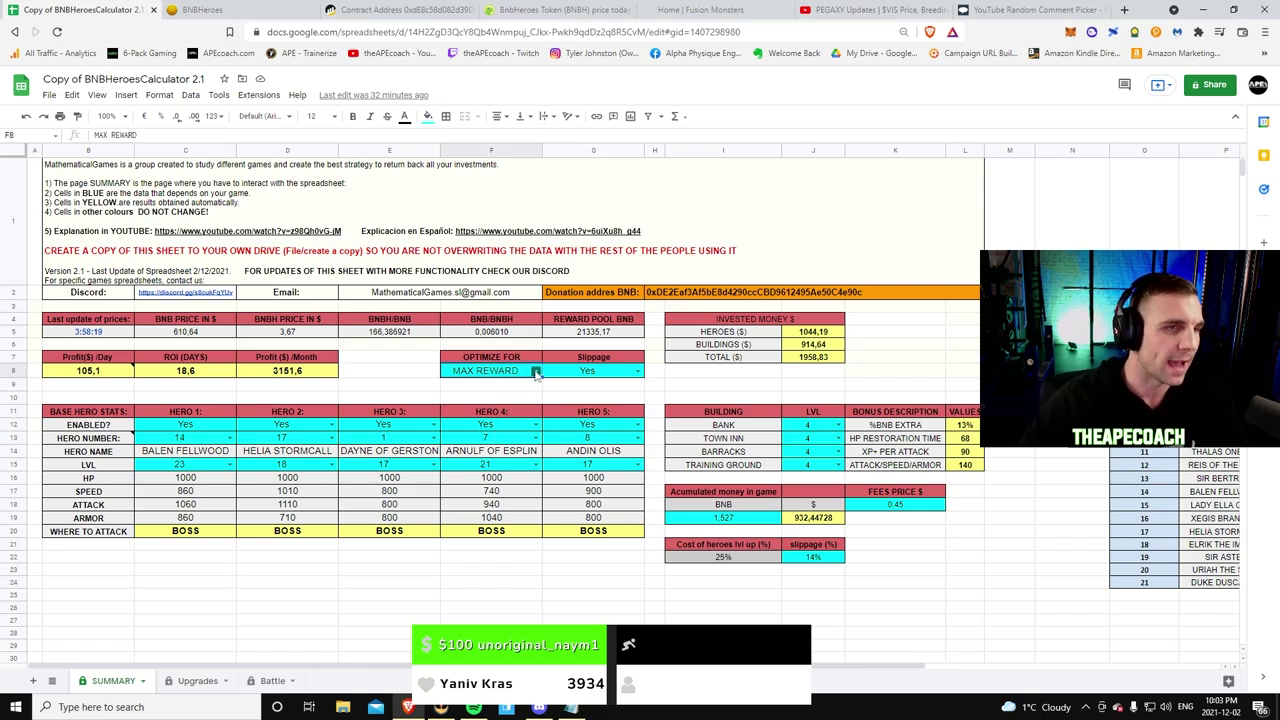
left_click(536, 371)
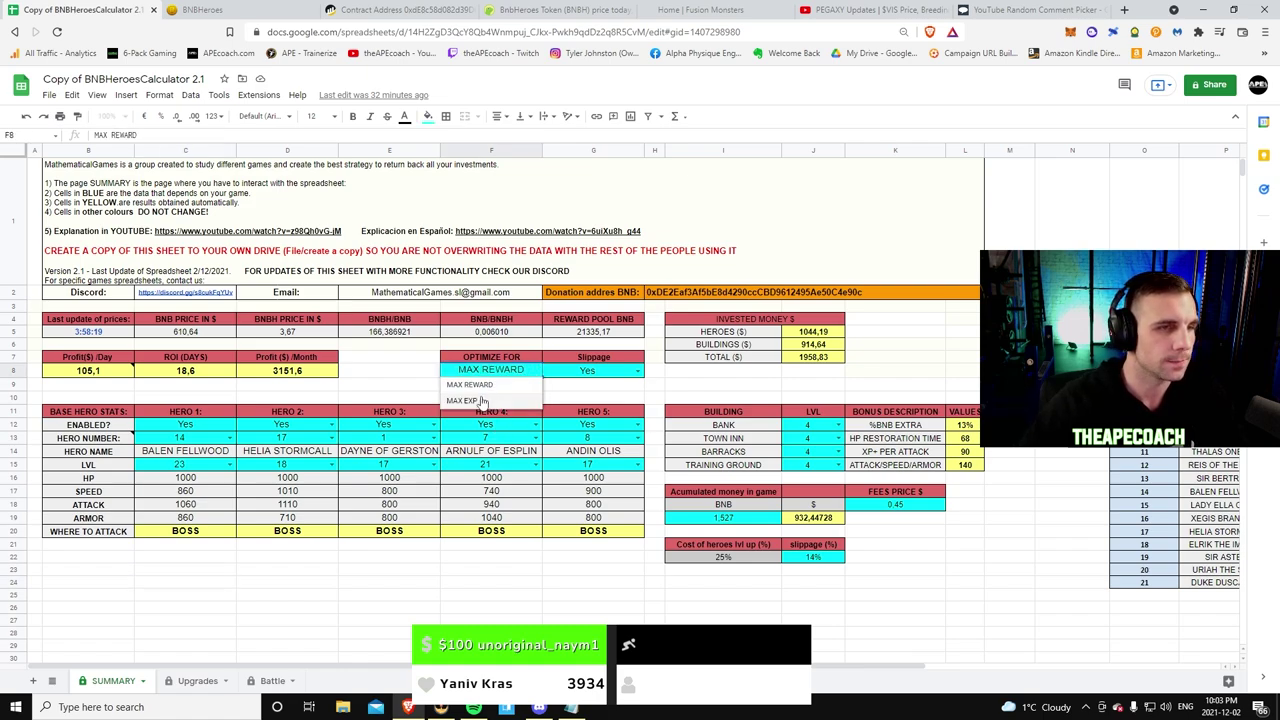
left_click(481, 401)
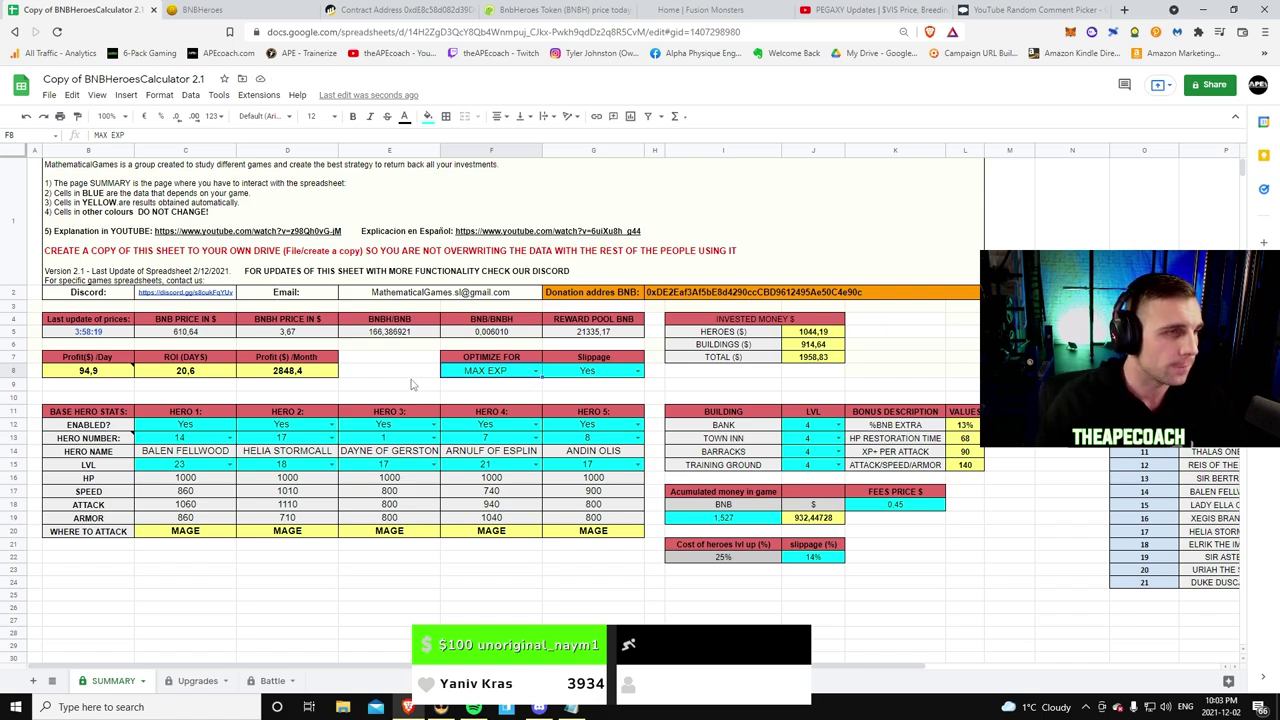
scroll(410, 384, "right", 2)
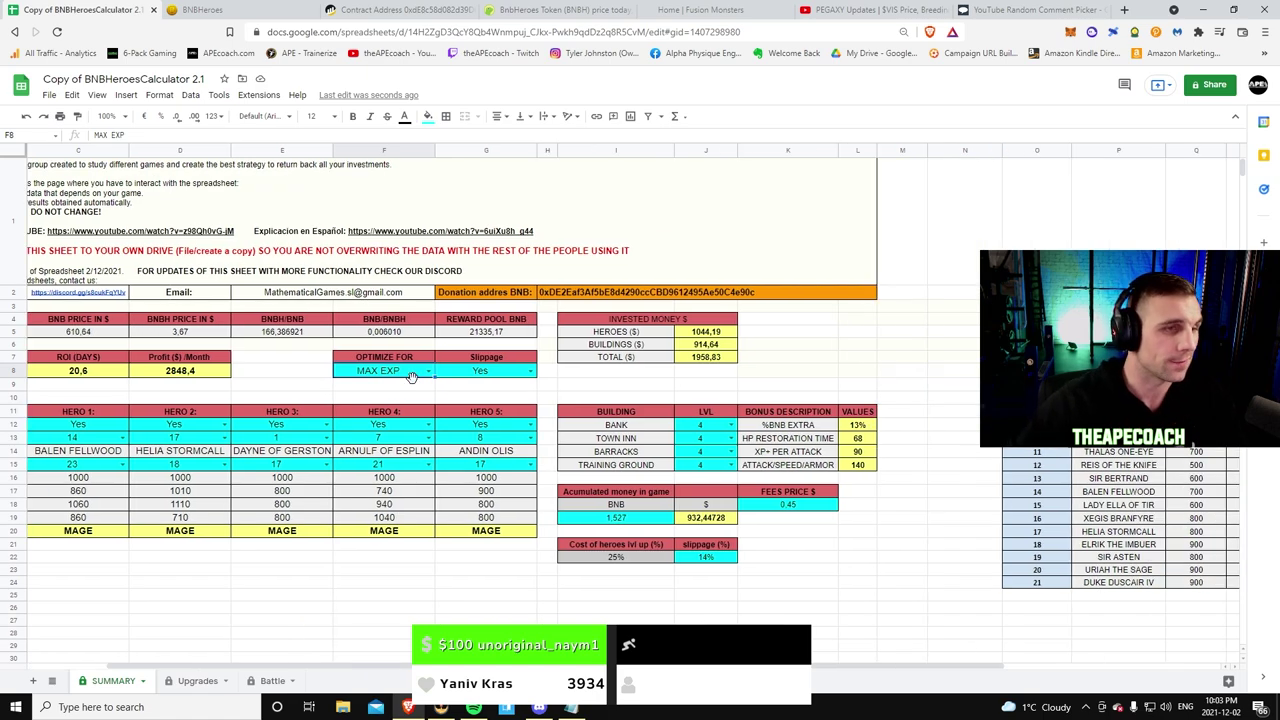
scroll(400, 500, "left", 2)
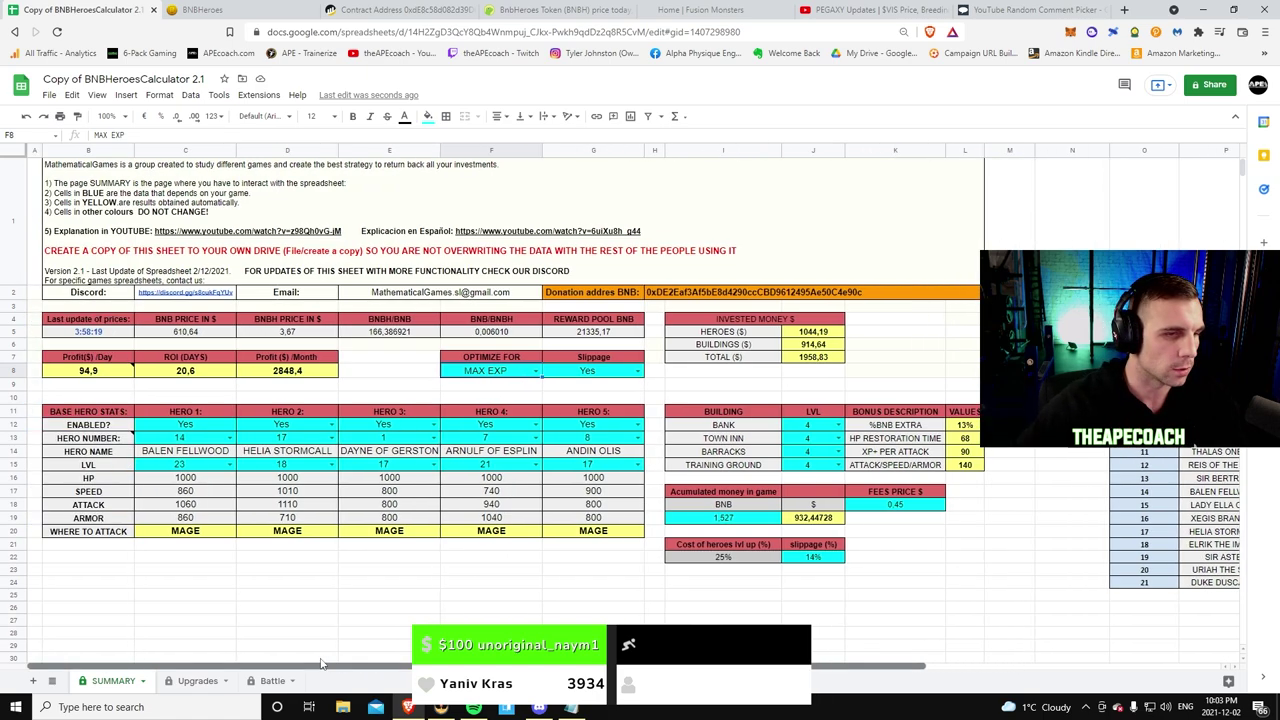
Step: Set the OPTIMIZE FOR option back to MAX REWARD
left_click(534, 370)
left_click(534, 370)
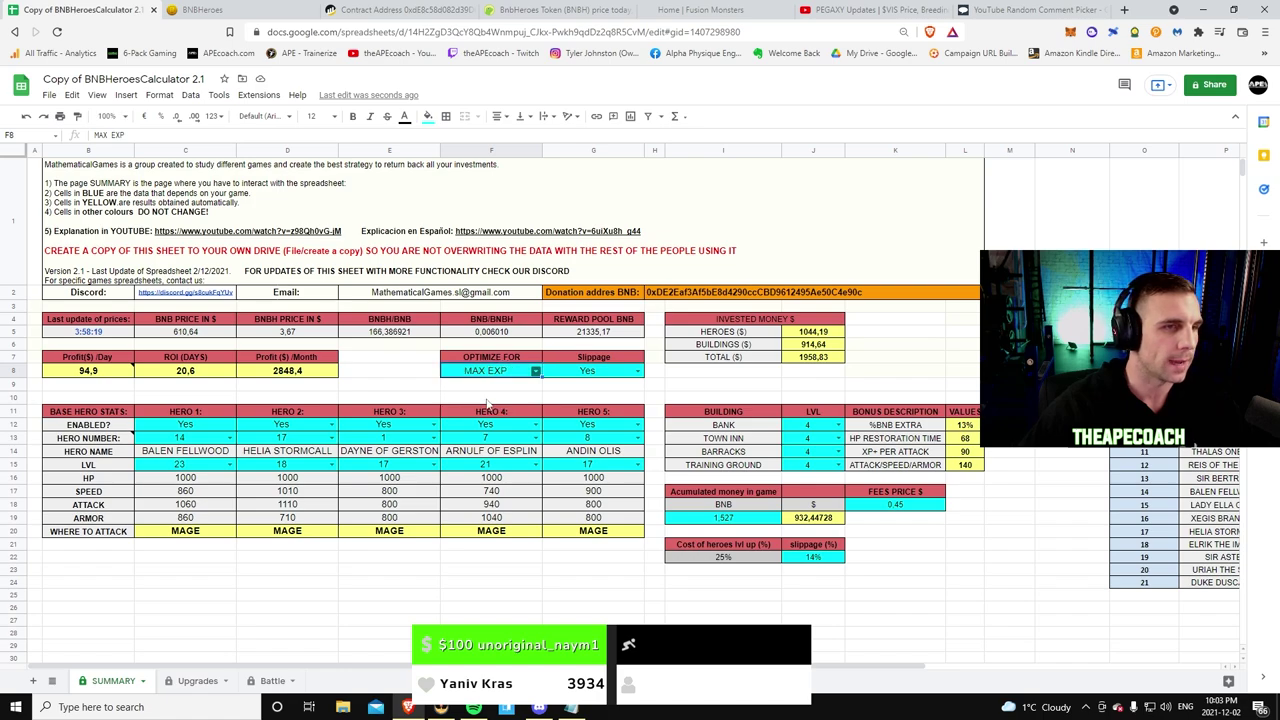
left_click(537, 370)
left_click(492, 385)
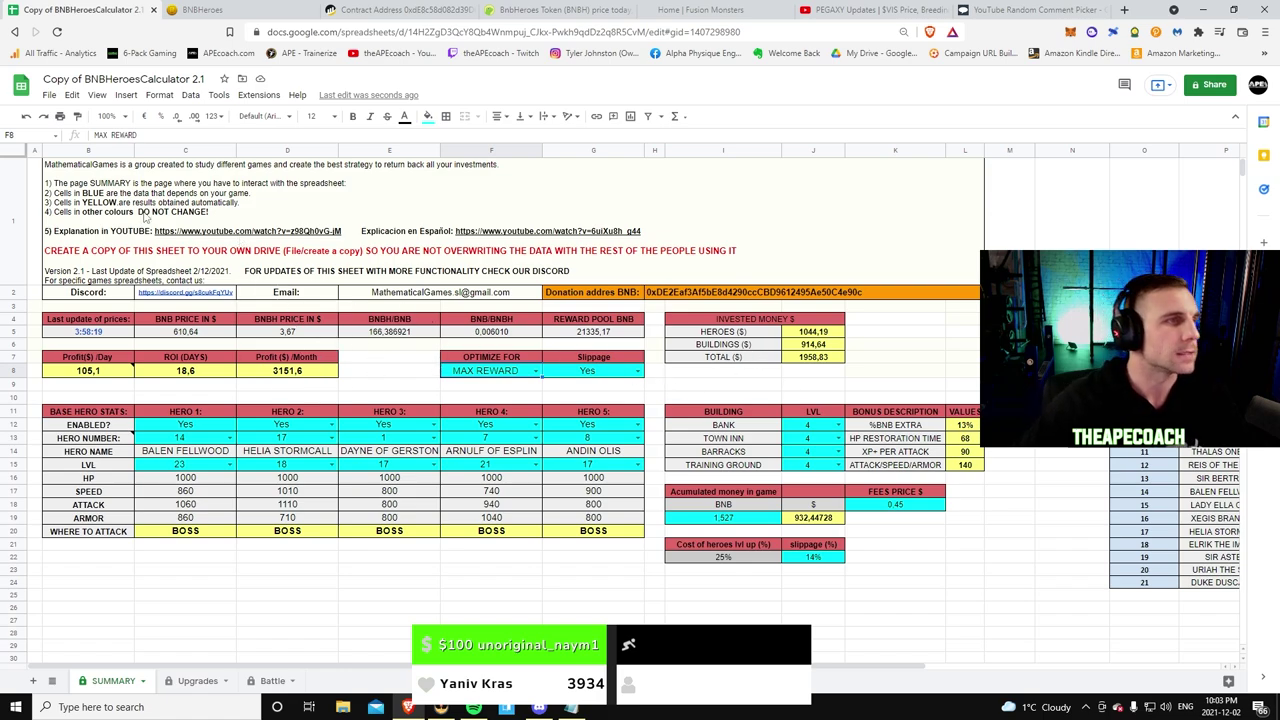
Step: Review the SUMMARY sheet's instructions, token prices, profit and ROI figures, and hero stats, dismissing the browser notification
mouse_move(91, 173)
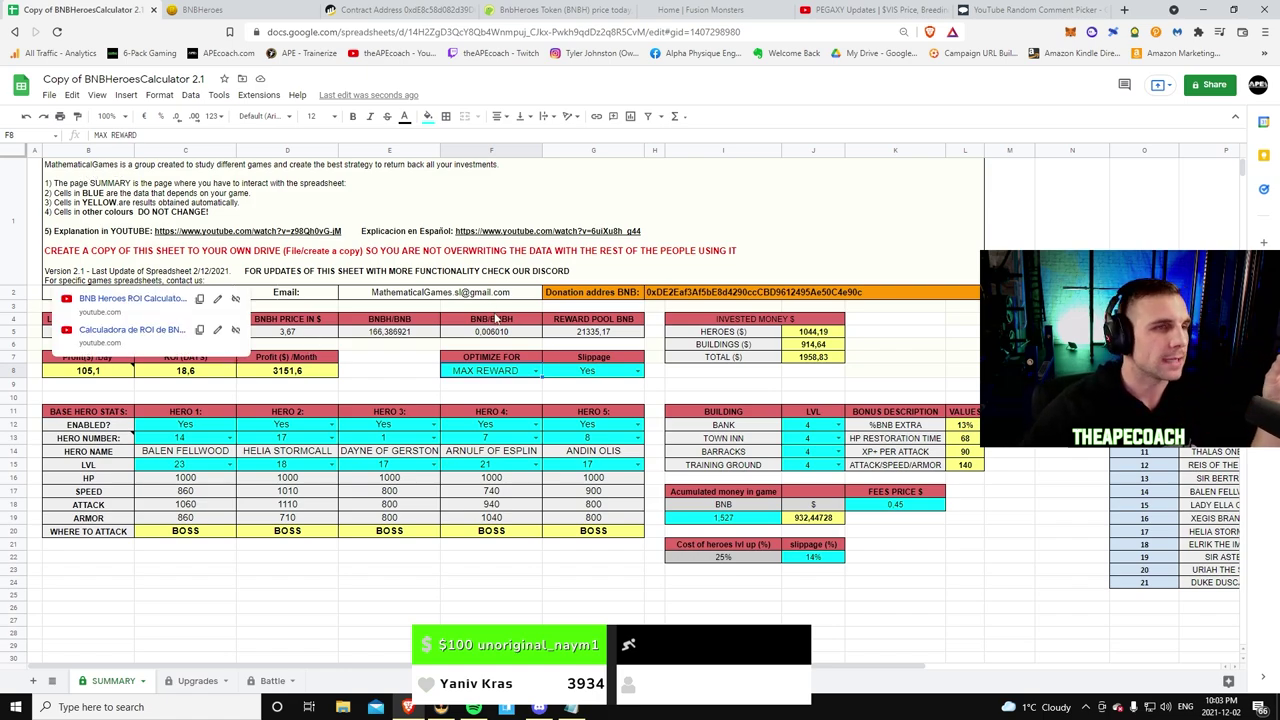
left_click(422, 309)
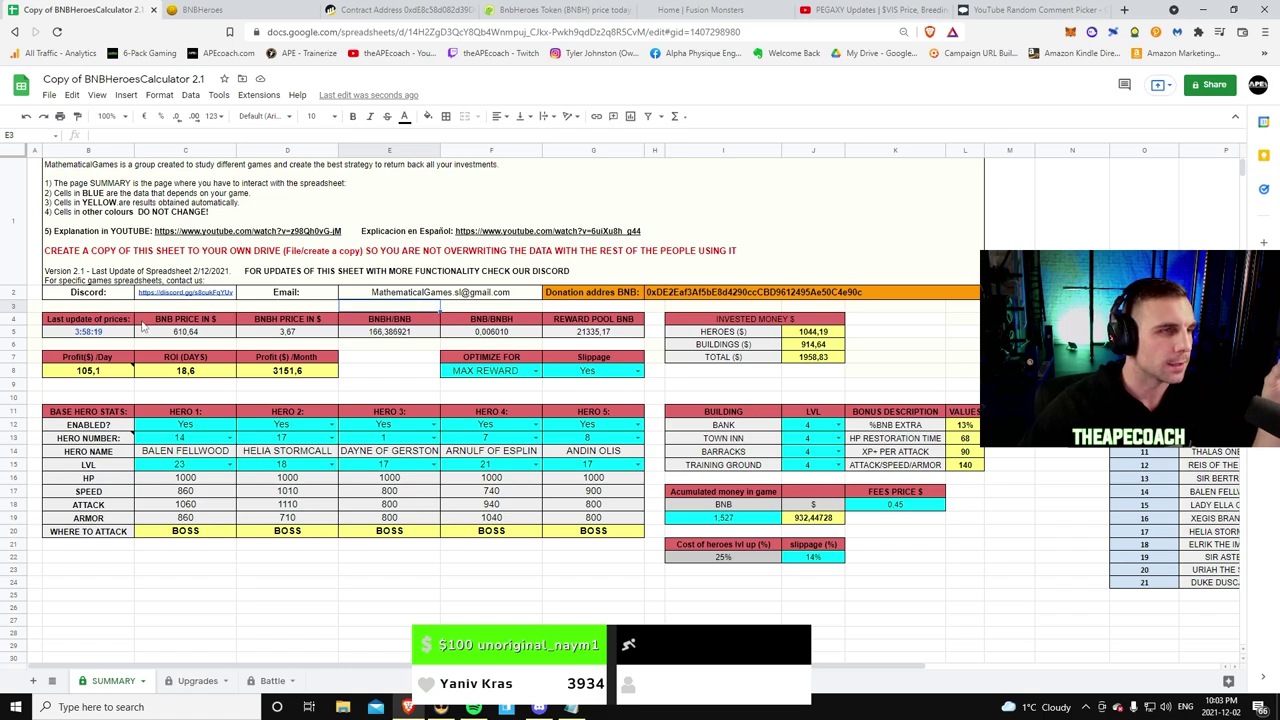
left_click(118, 308)
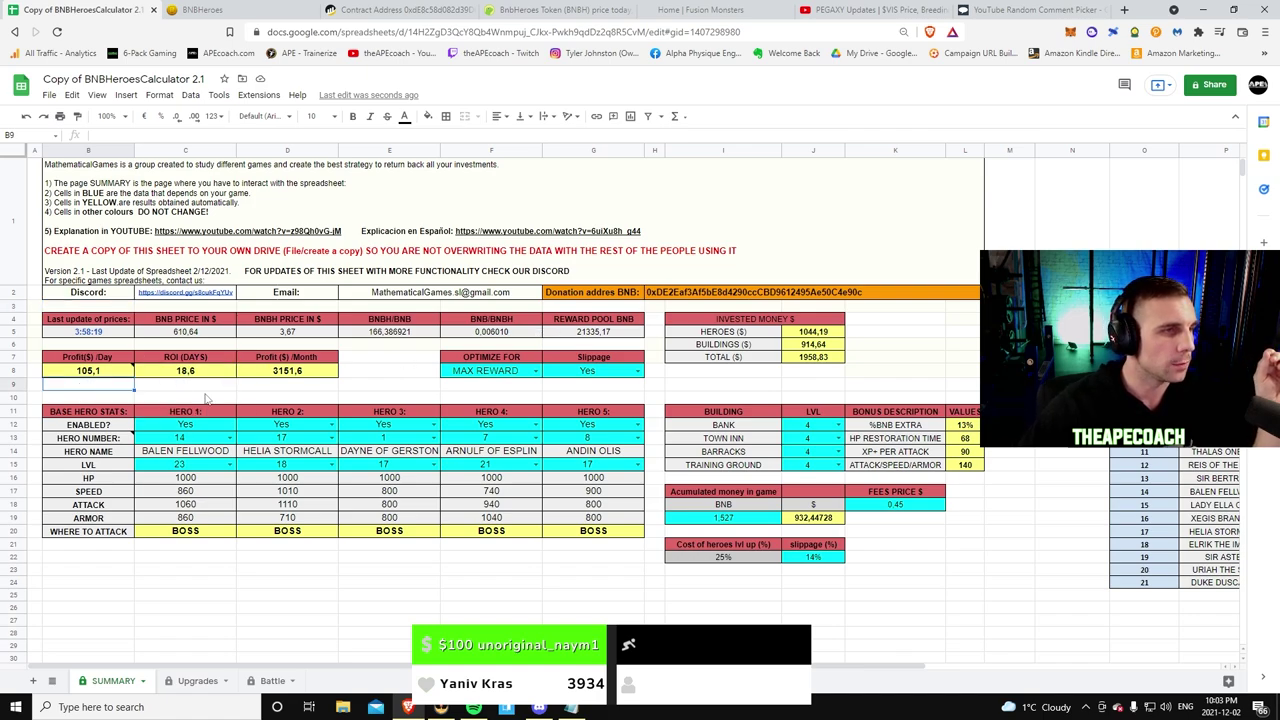
left_click(88, 568)
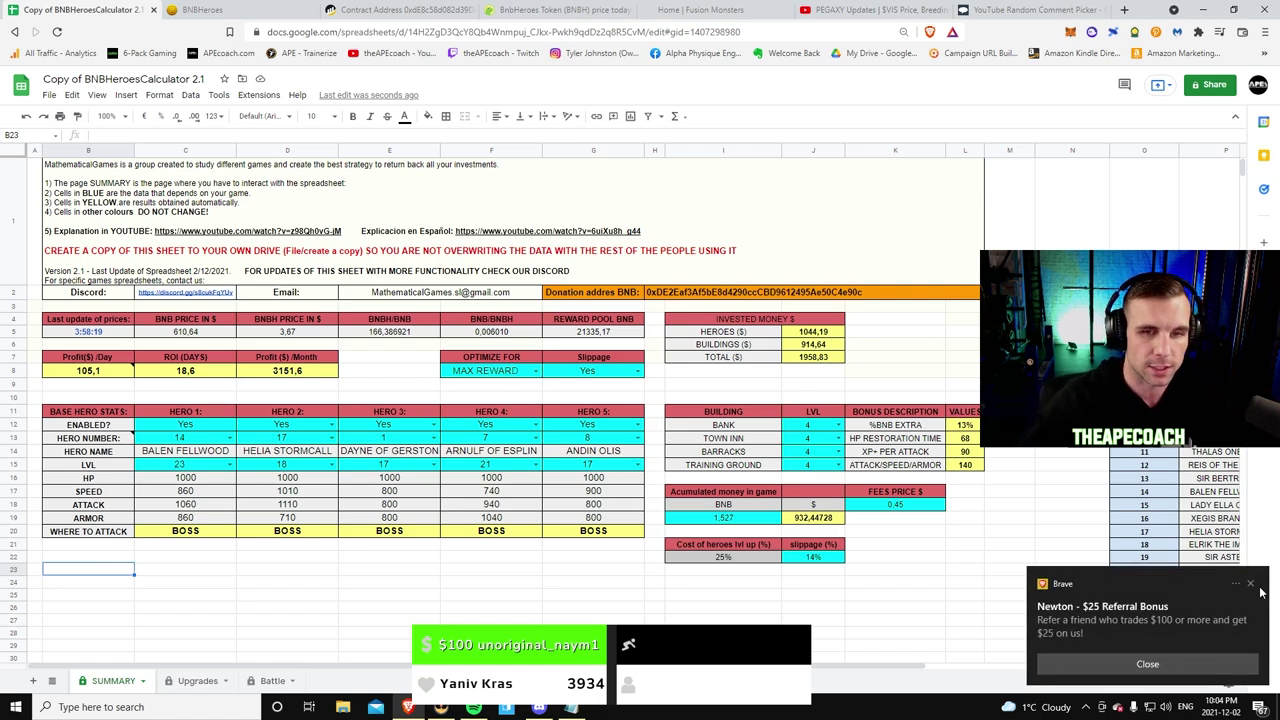
left_click(1250, 584)
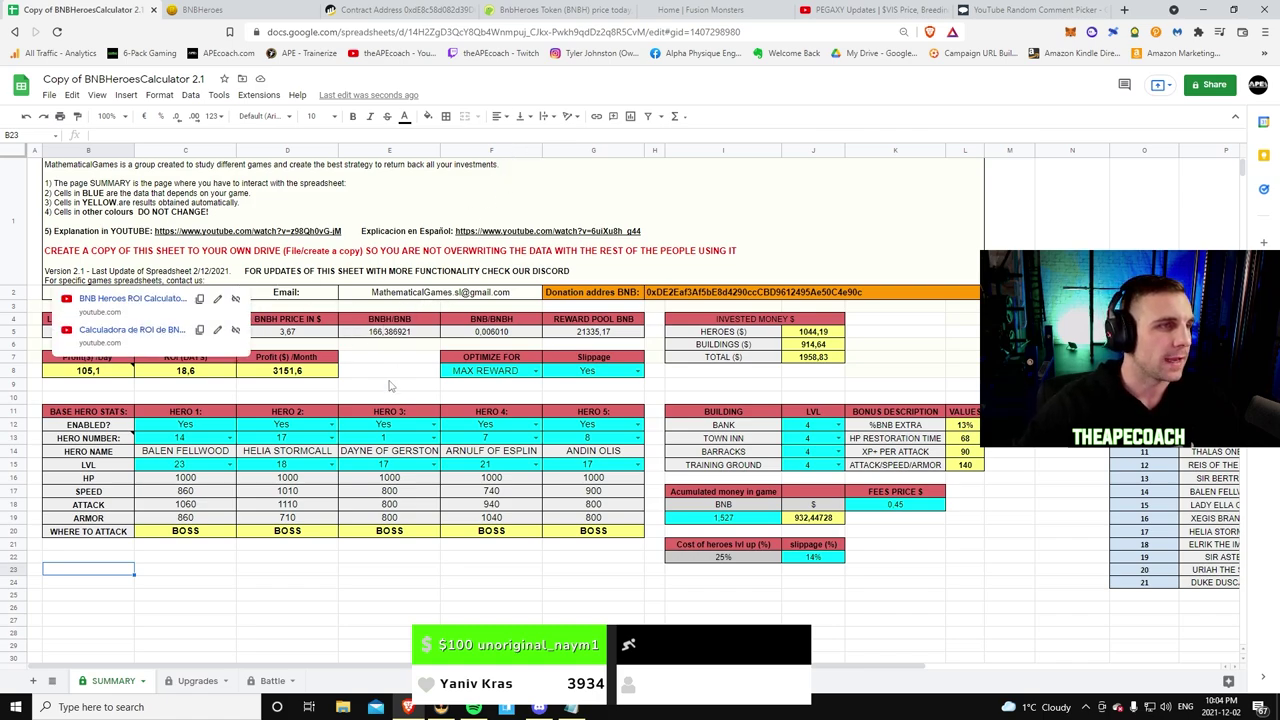
left_click(354, 557)
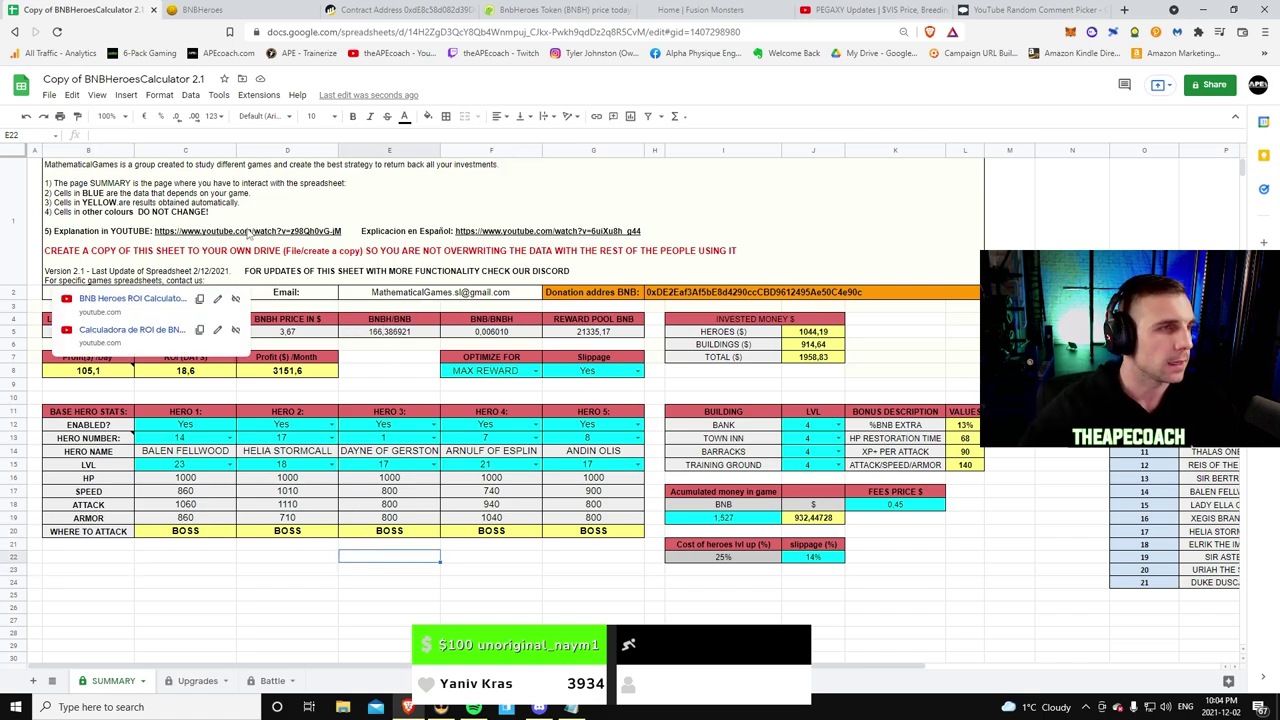
left_click(212, 568)
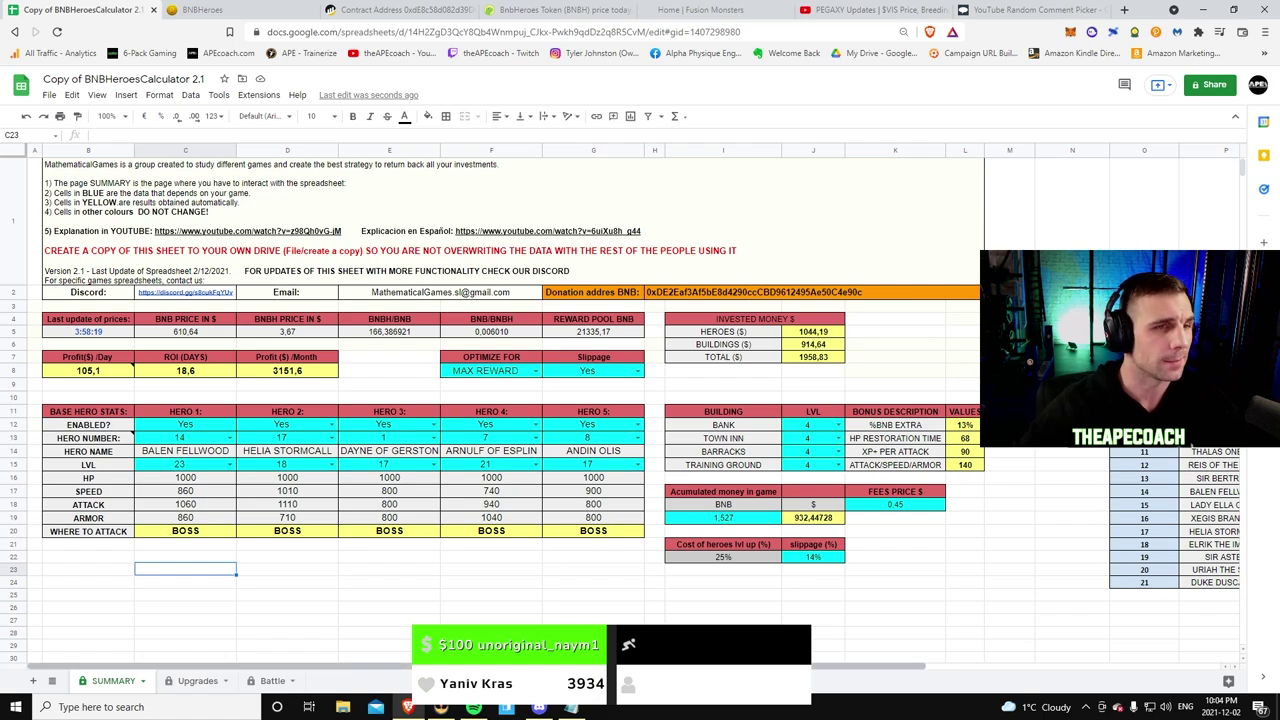
scroll(408, 667, "right", 2)
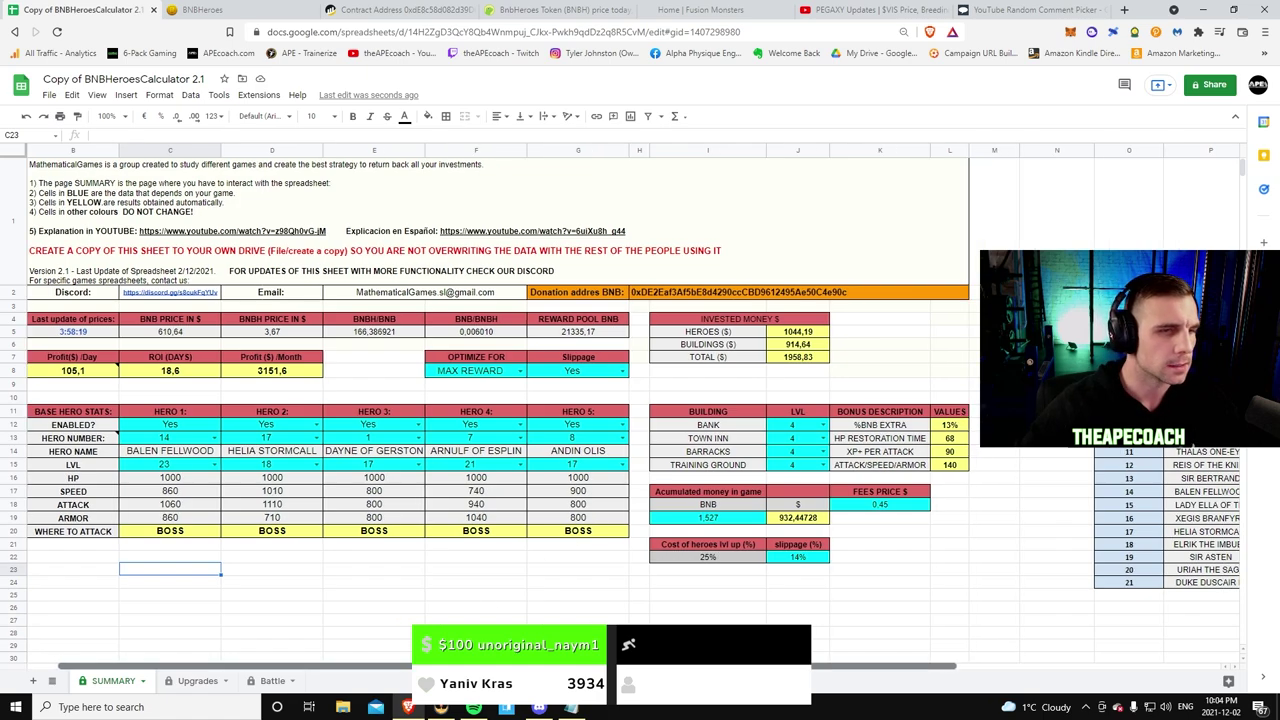
scroll(408, 667, "left", 2)
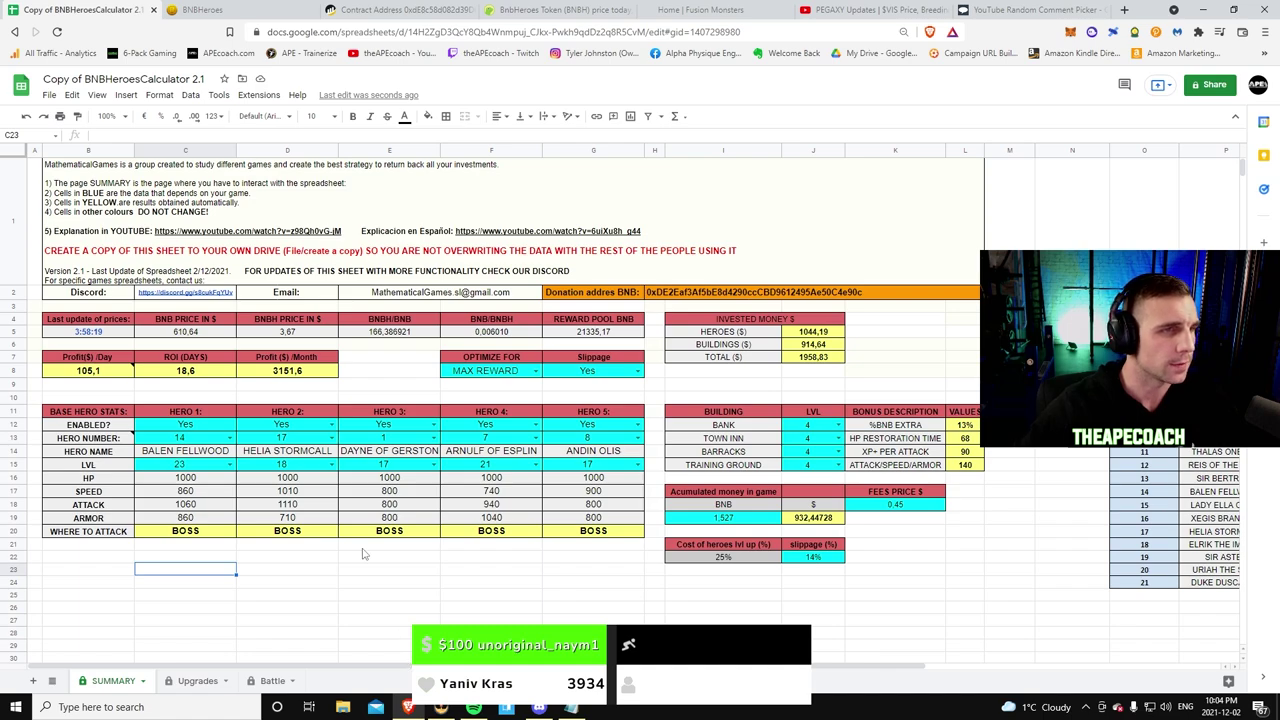
mouse_move(192, 299)
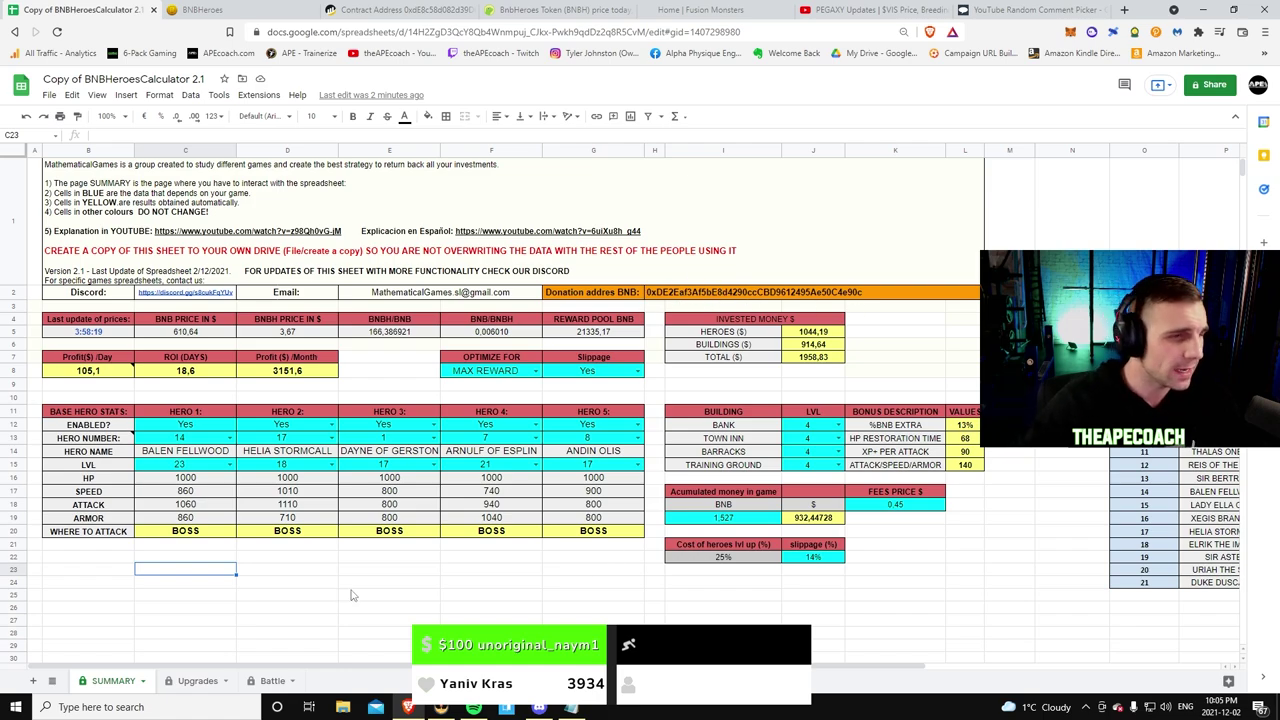
left_click(113, 569)
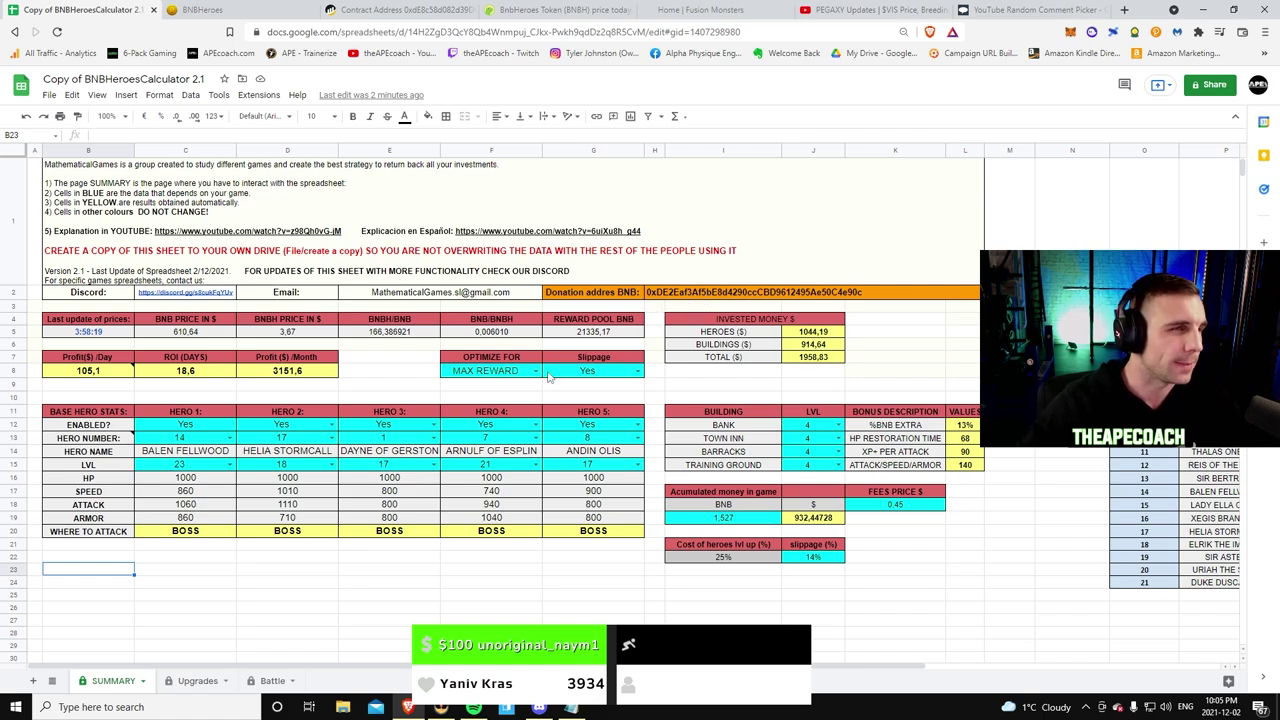
left_click(99, 561)
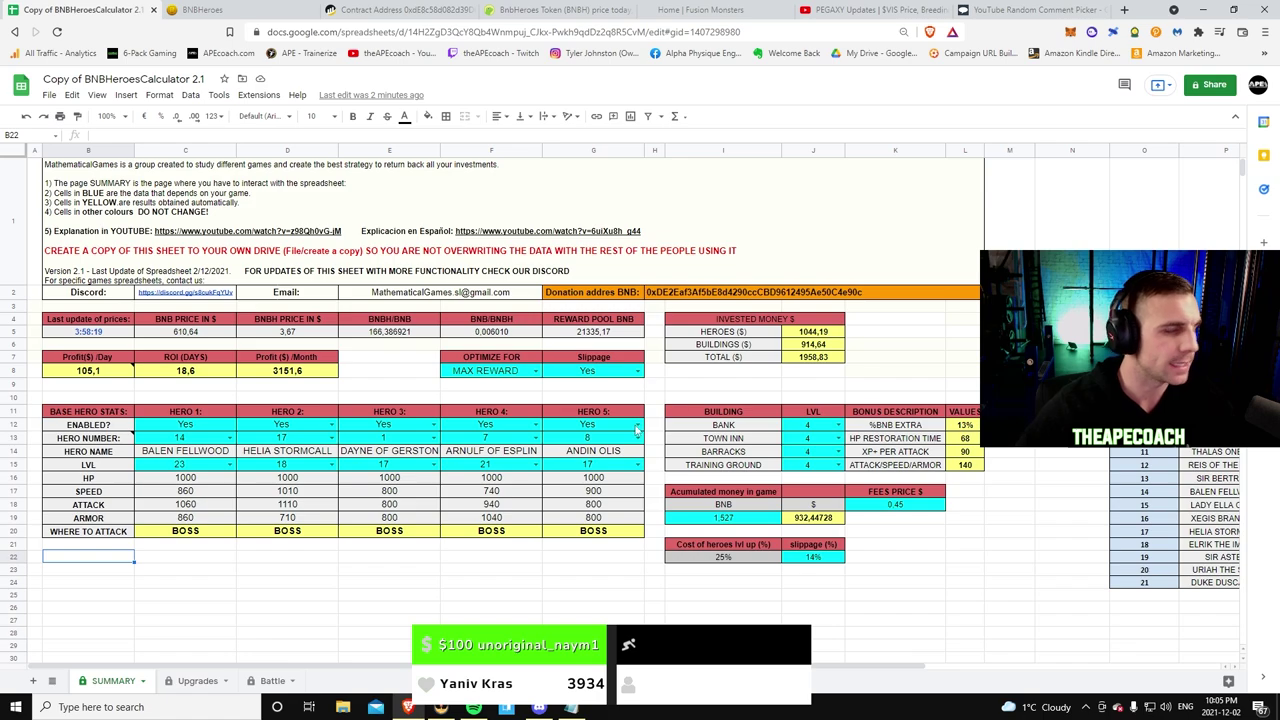
Step: Examine the hero reference table listing hero number IDs, names, base stats and minting prices
left_click_drag(824, 658, 960, 660)
left_click(1050, 495)
scroll(1050, 495, "up", 2)
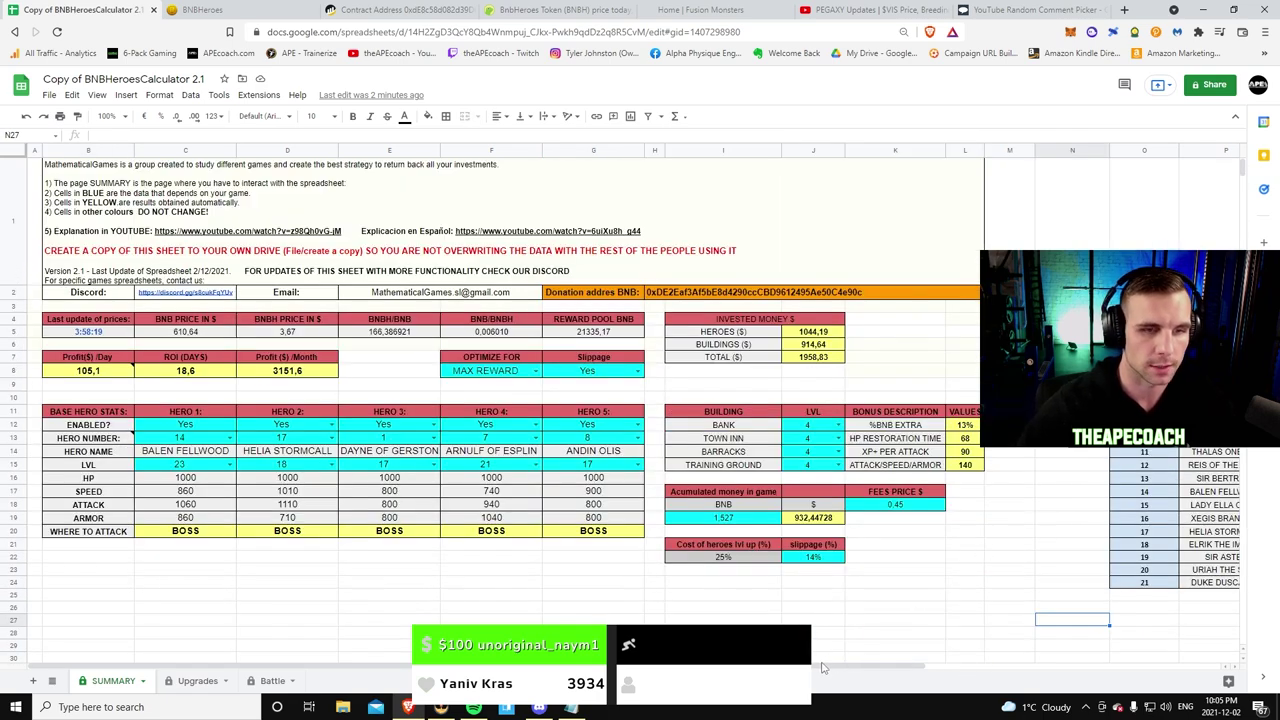
scroll(958, 670, "right", 1)
scroll(958, 670, "right", 3)
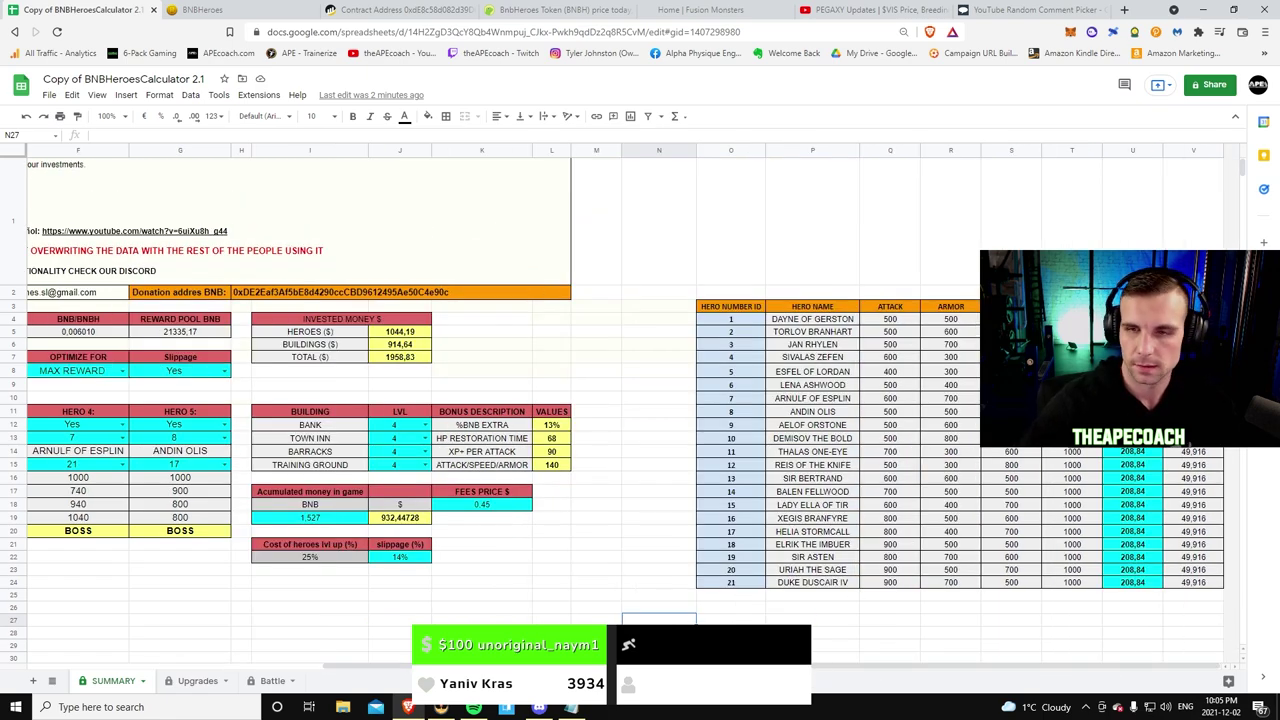
scroll(828, 195, "down", 2)
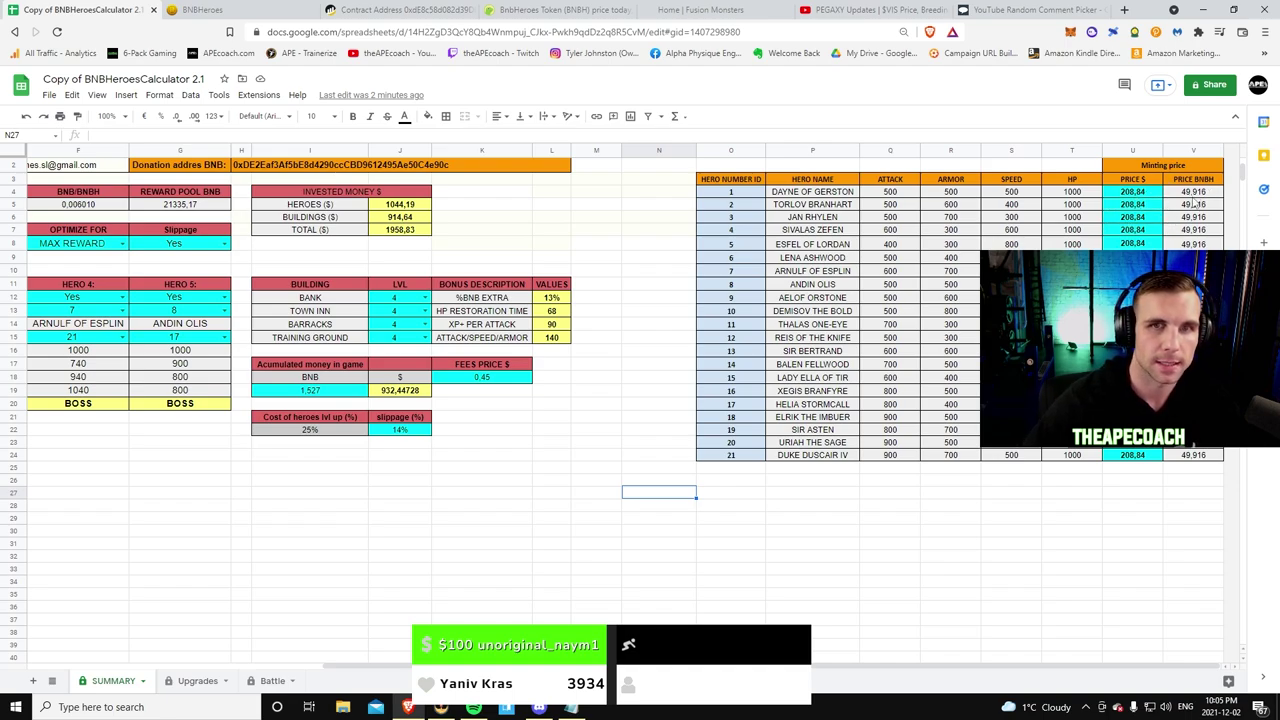
scroll(730, 245, "up", 2)
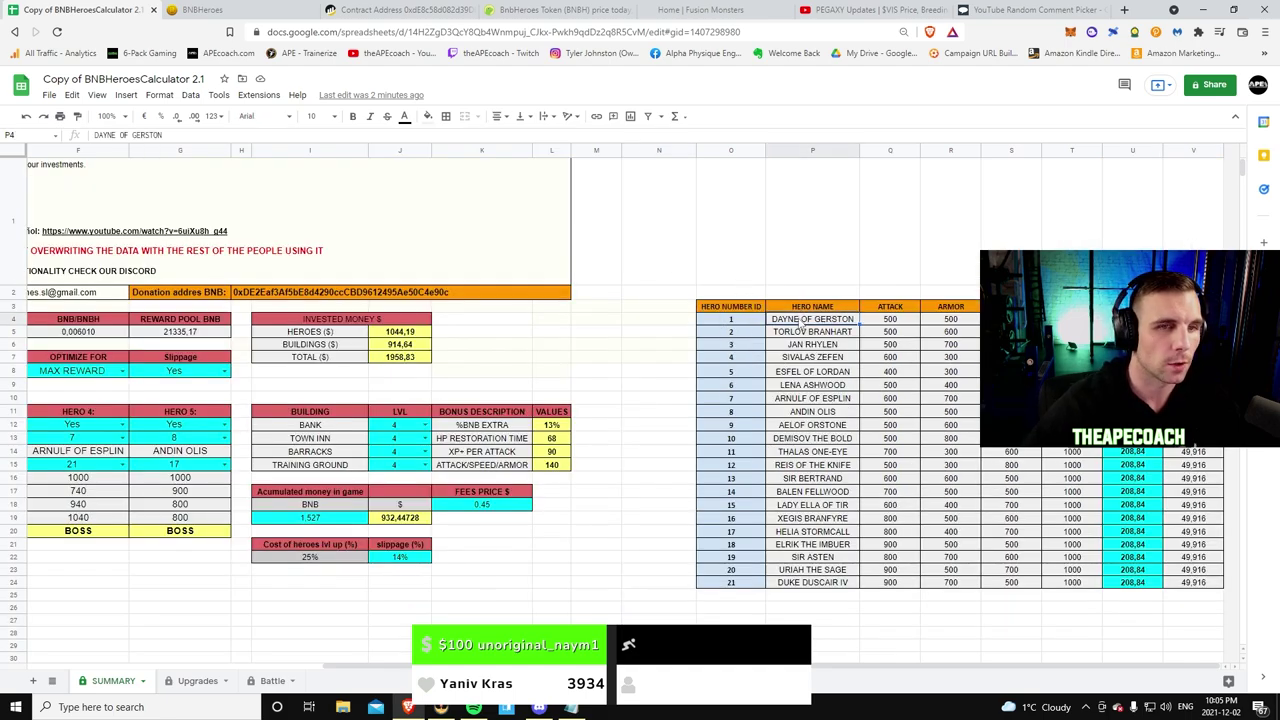
Step: Check the owned heroes on the game's My Heroes page and find Balen Fellwood's hero number ID in the spreadsheet's hero table
left_click(212, 10)
left_click(178, 630)
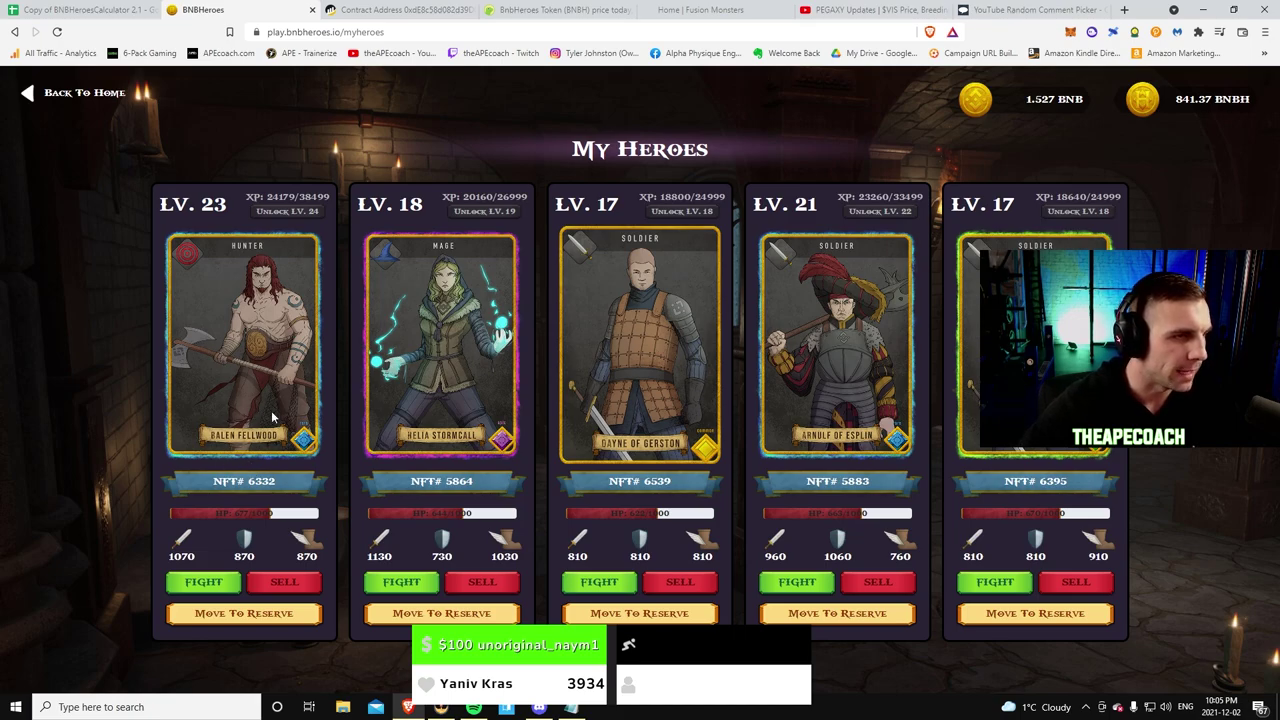
left_click(110, 12)
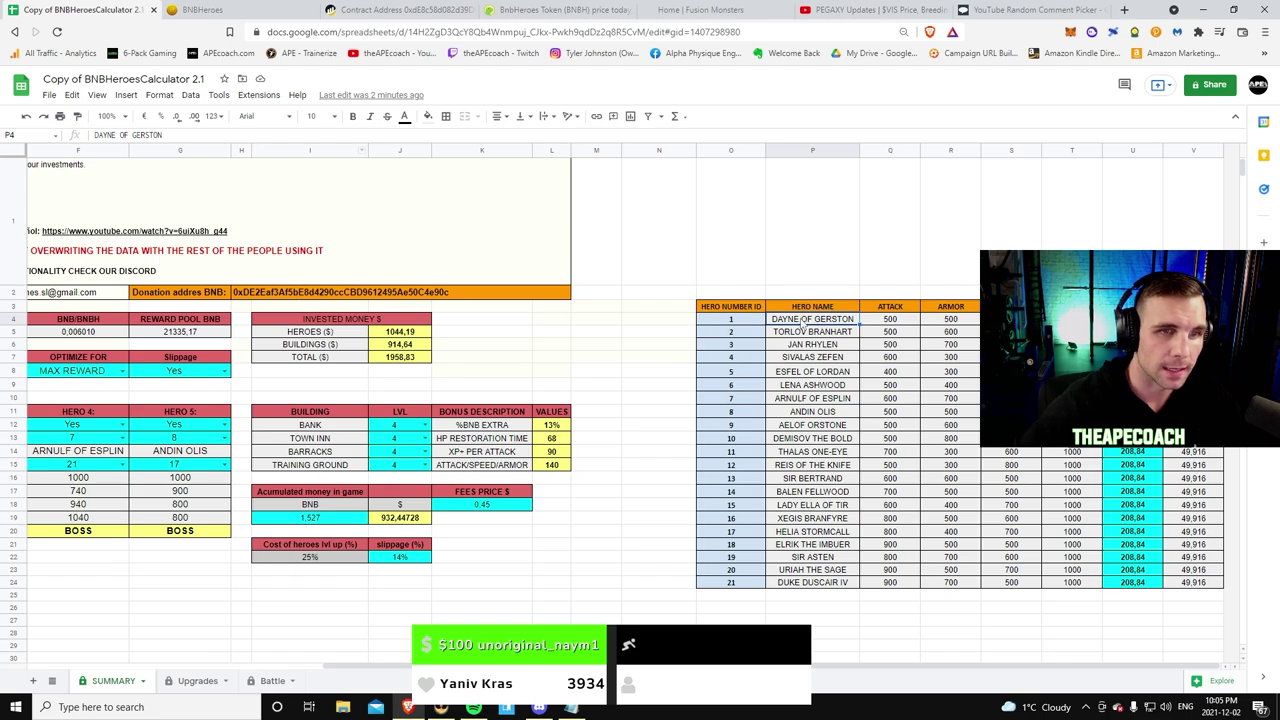
left_click_drag(805, 491, 722, 491)
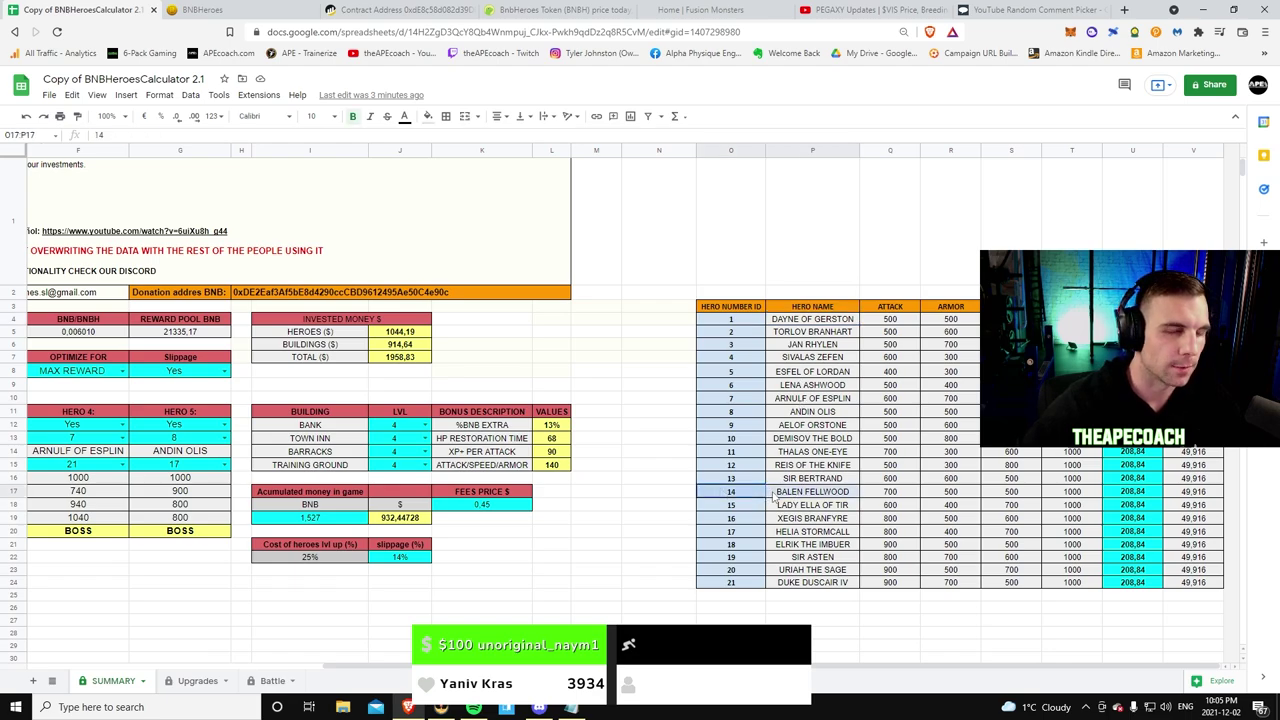
Step: Inspect the available hero number and level choices for Hero 1 without changing them
left_click_drag(470, 658, 230, 668)
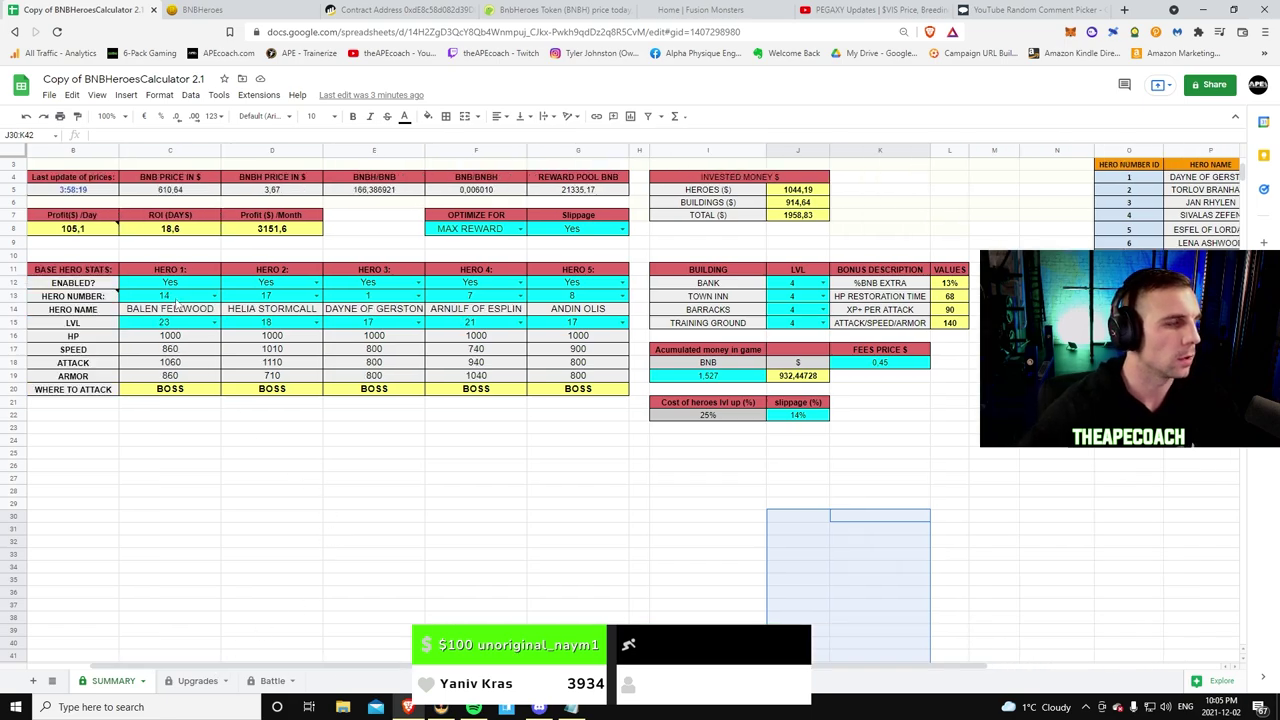
left_click(166, 297)
key("Return")
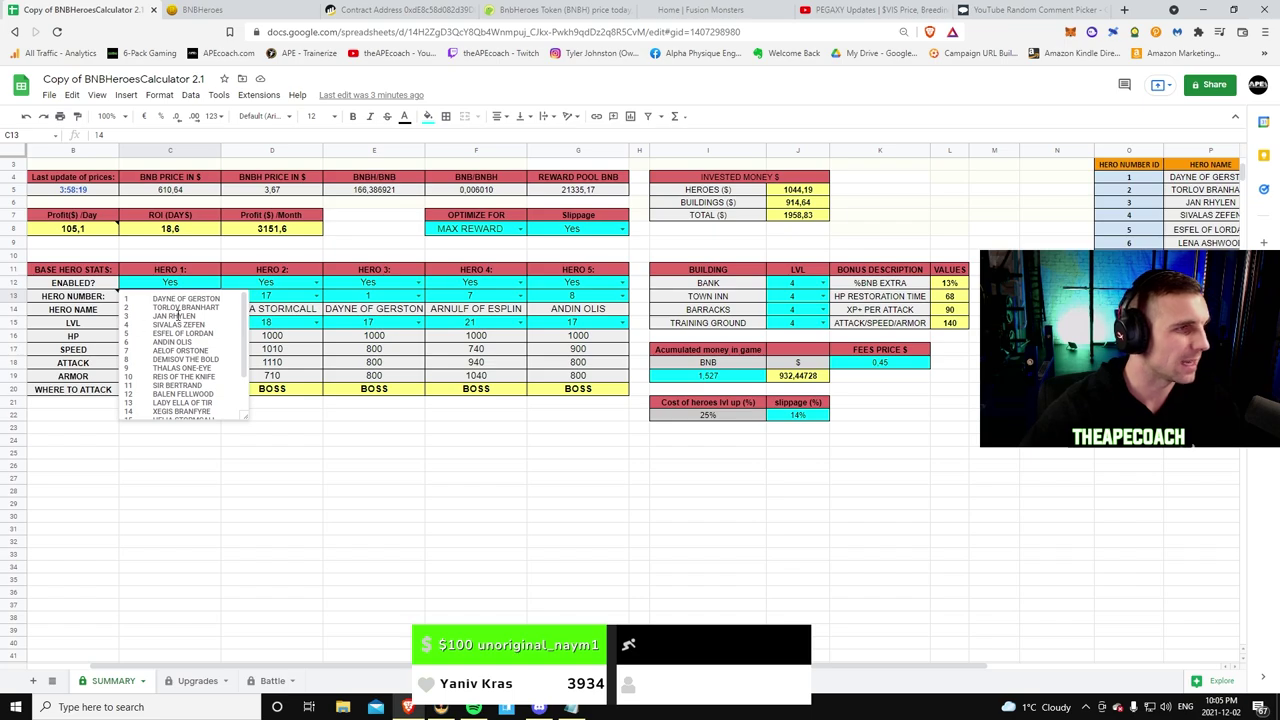
left_click(114, 442)
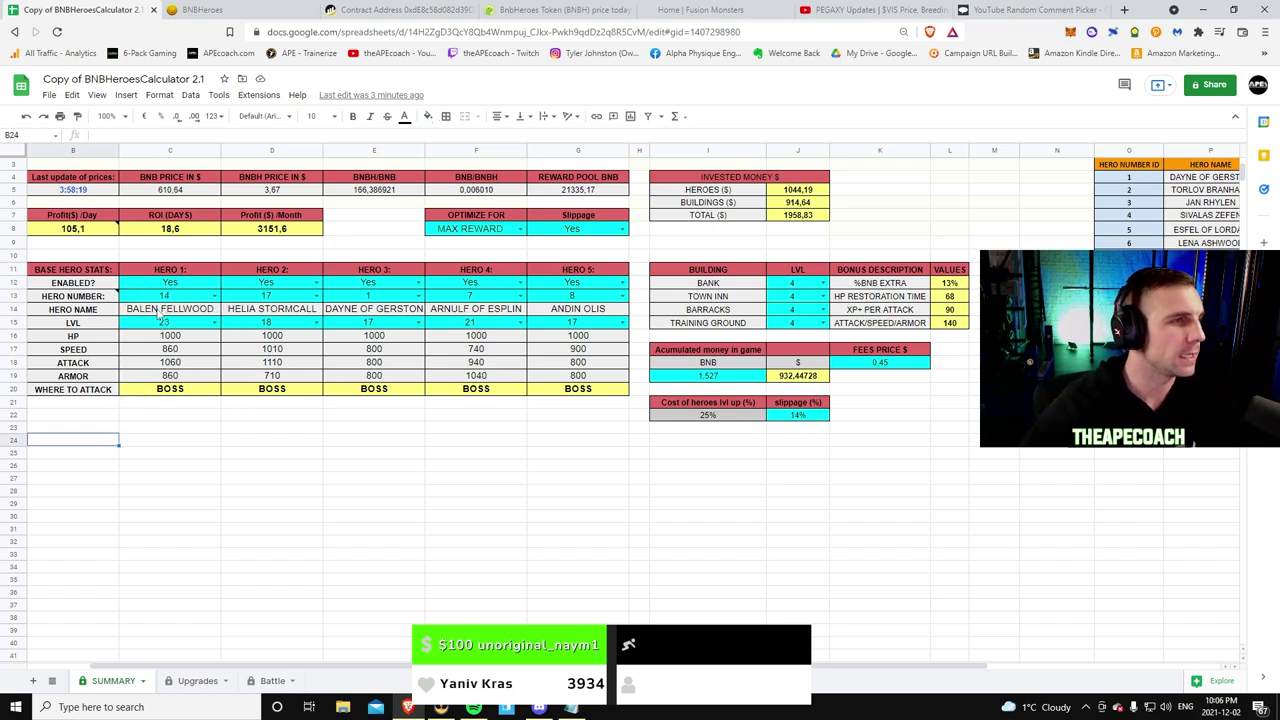
left_click(214, 323)
scroll(170, 650, "down", 1)
left_click(265, 477)
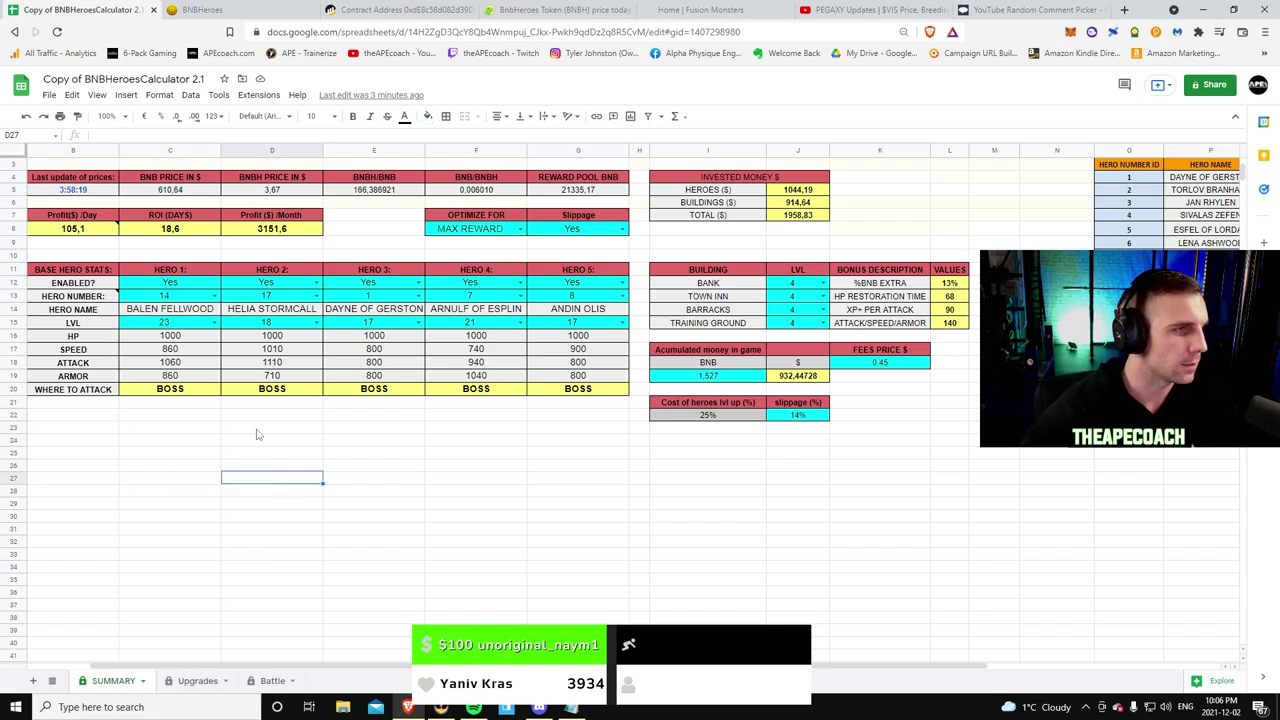
Step: Choose MAX REWARD as the Optimize For option on the SUMMARY sheet
scroll(435, 343, "up", 3)
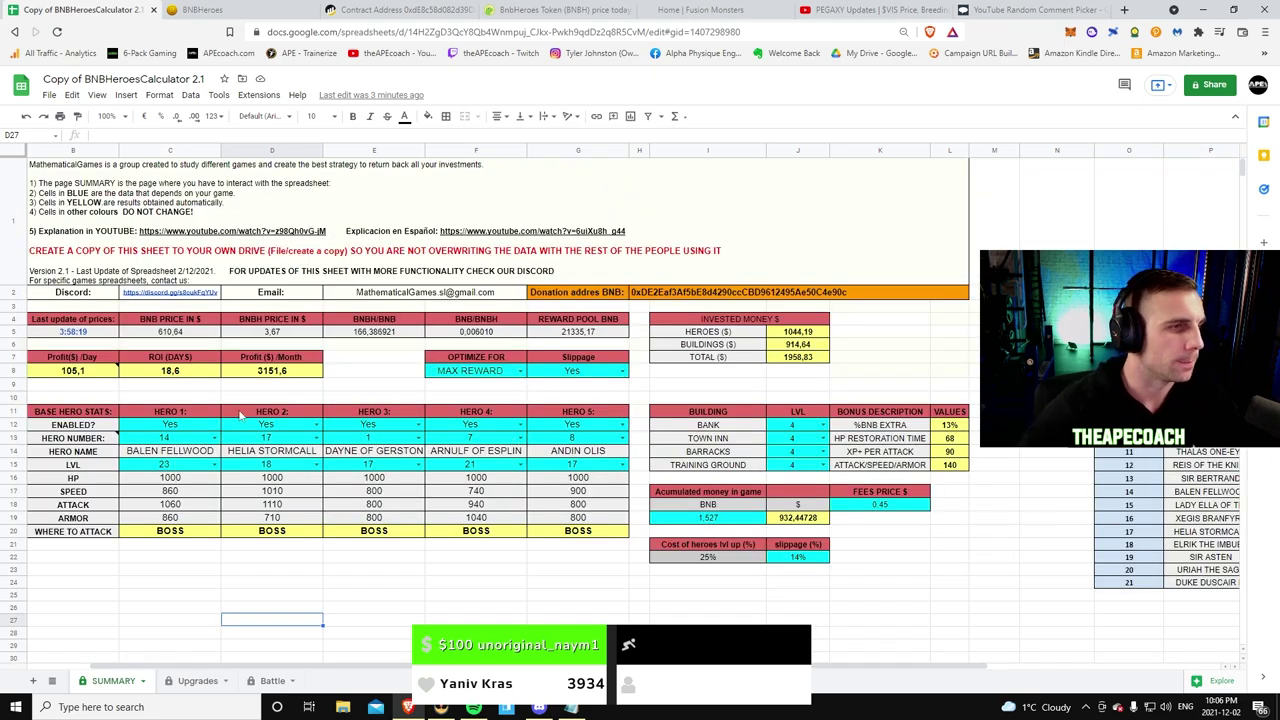
left_click(510, 372)
left_click(520, 371)
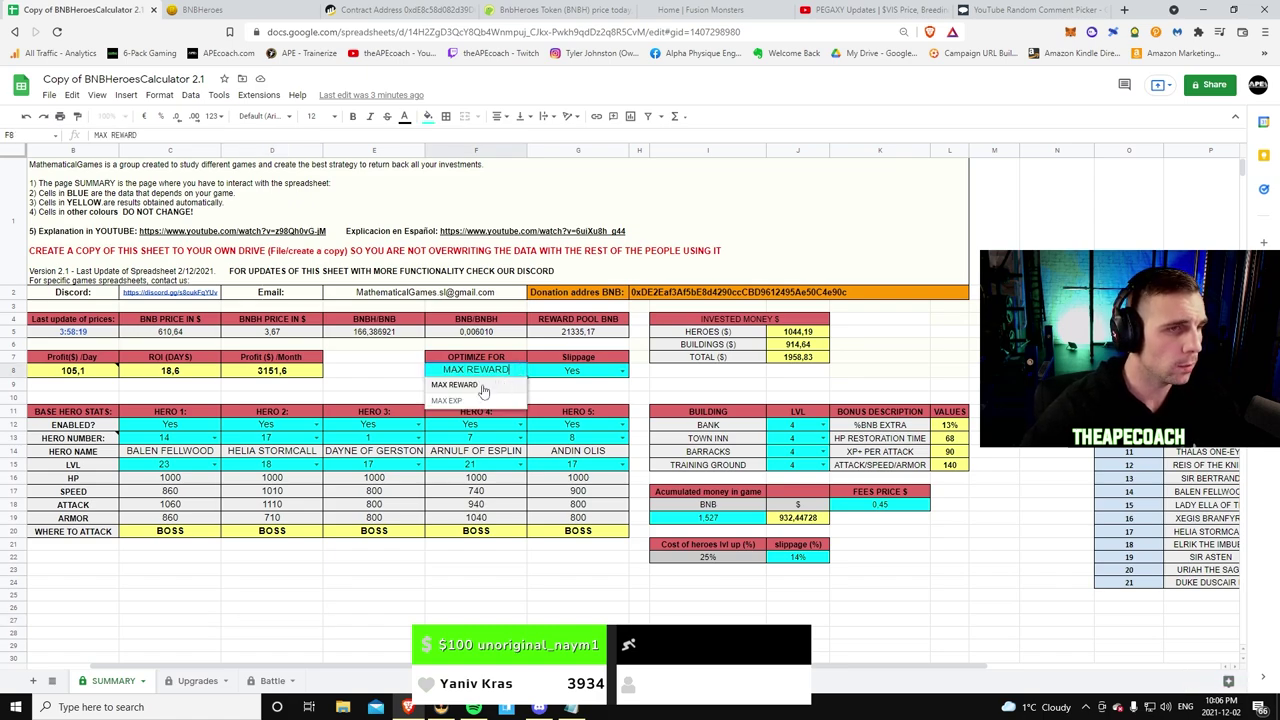
left_click(478, 390)
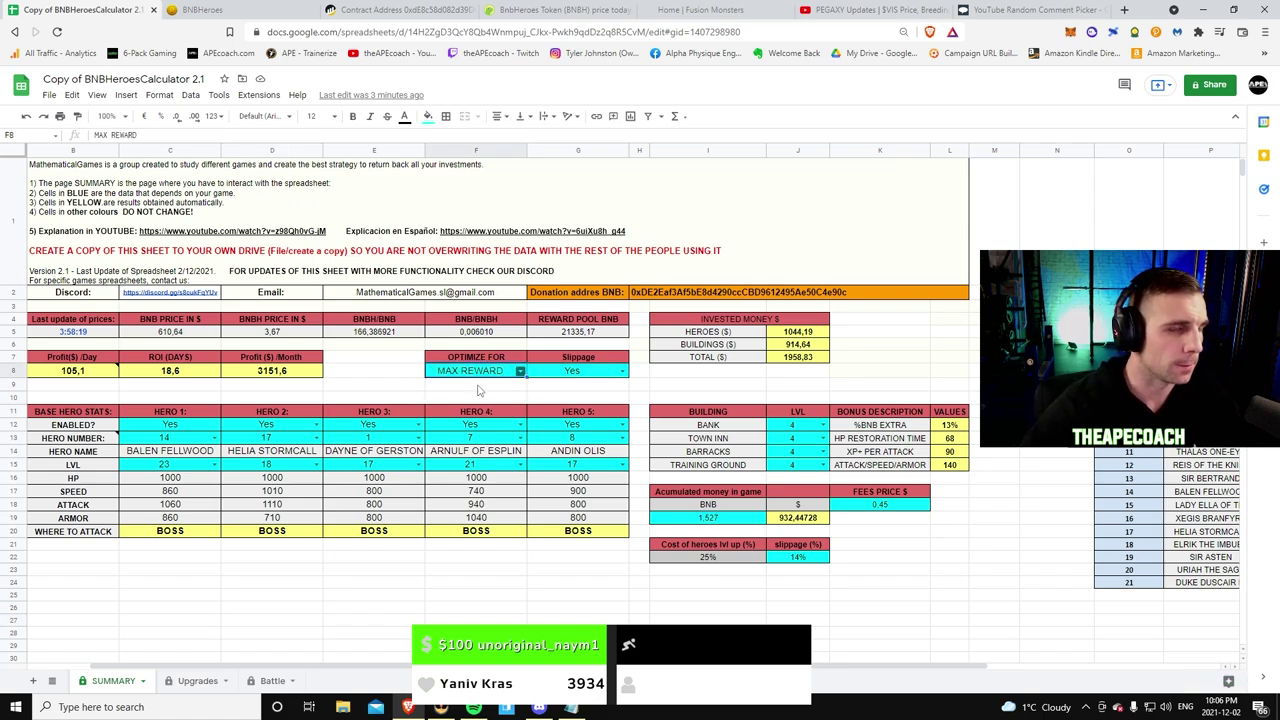
Step: Switch the Slippage option to No and back to Yes to compare its effect on ROI and invested money
left_click(622, 371)
left_click(575, 404)
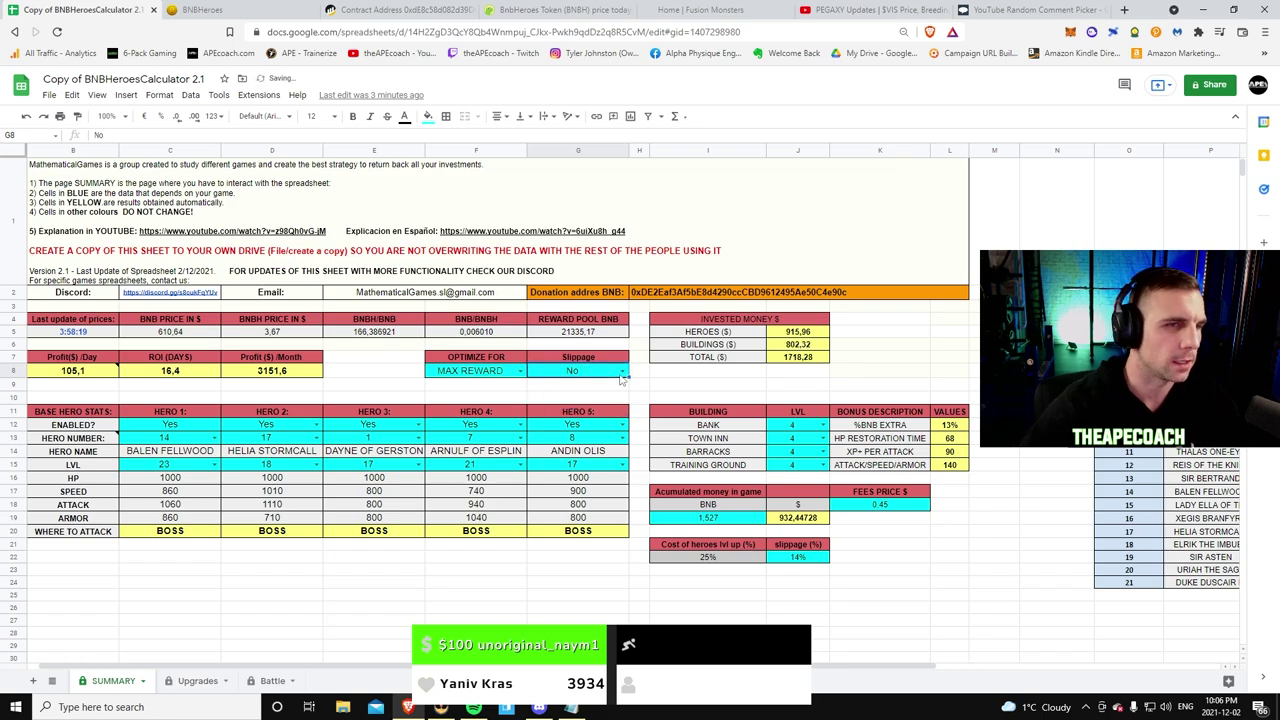
left_click(622, 371)
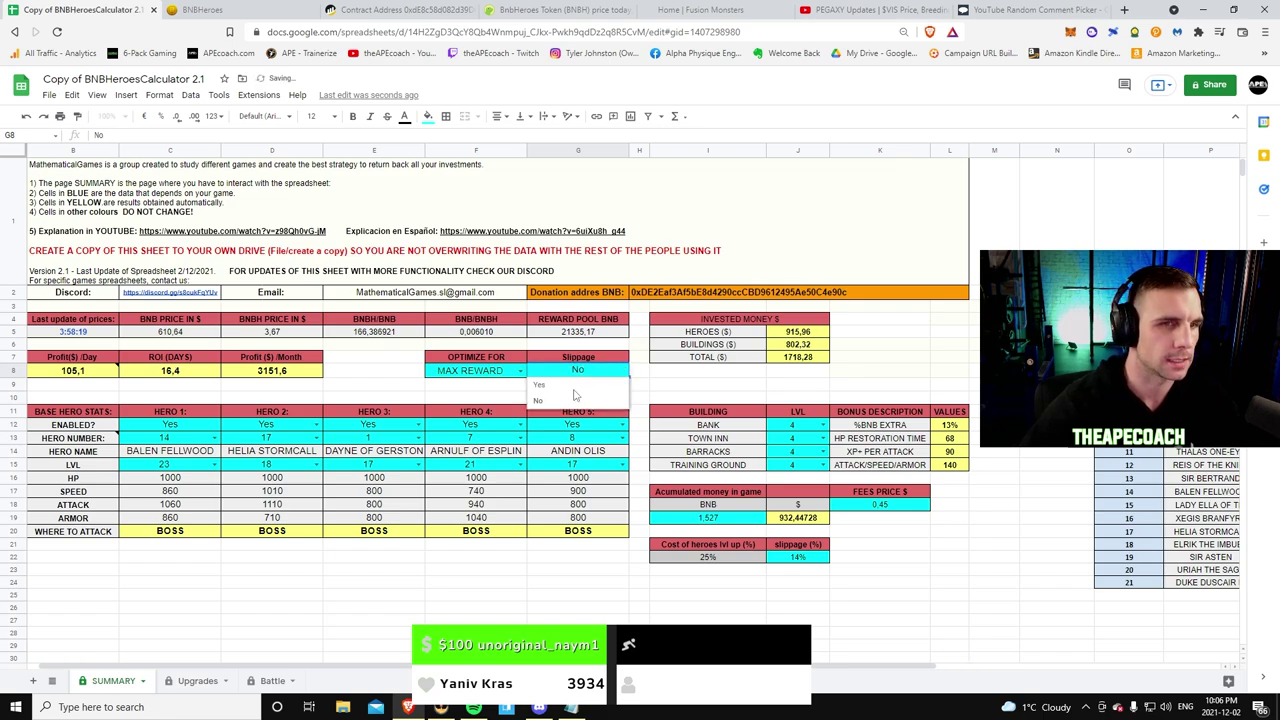
left_click(575, 390)
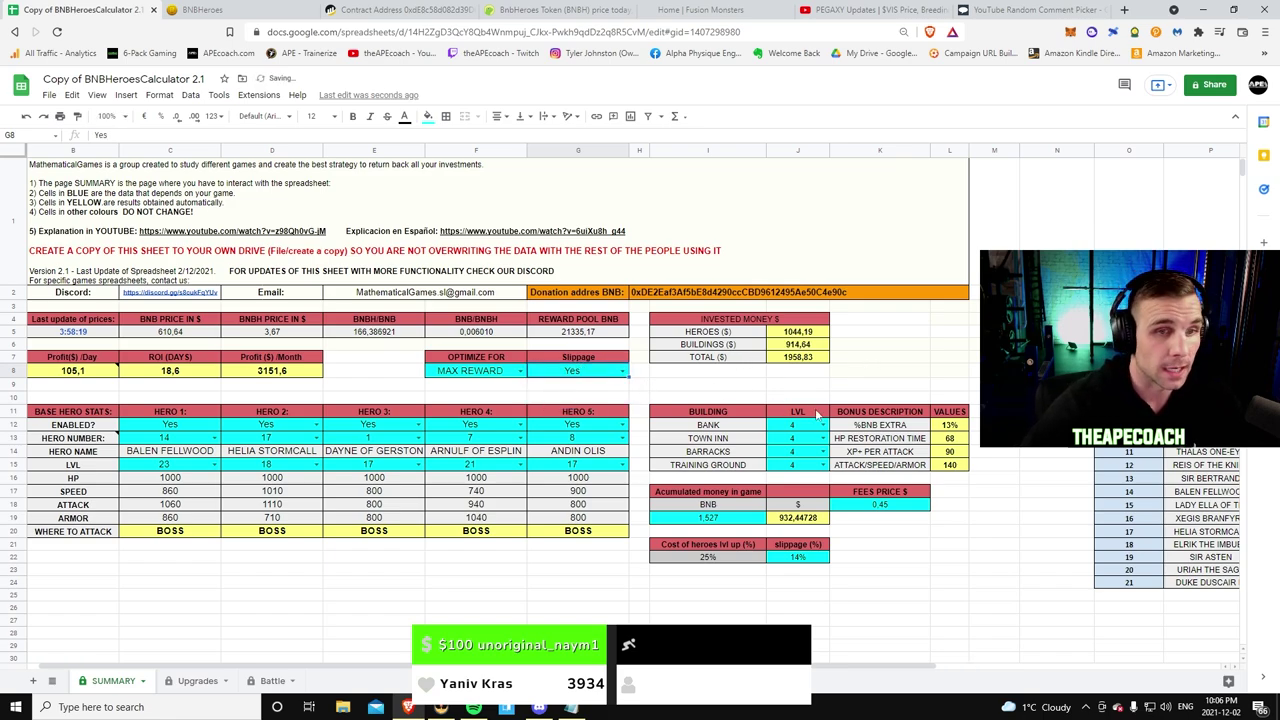
Step: Lower the Bank level to 2 and the Town Inn level to 3 to test their effect on profit
left_click(822, 425)
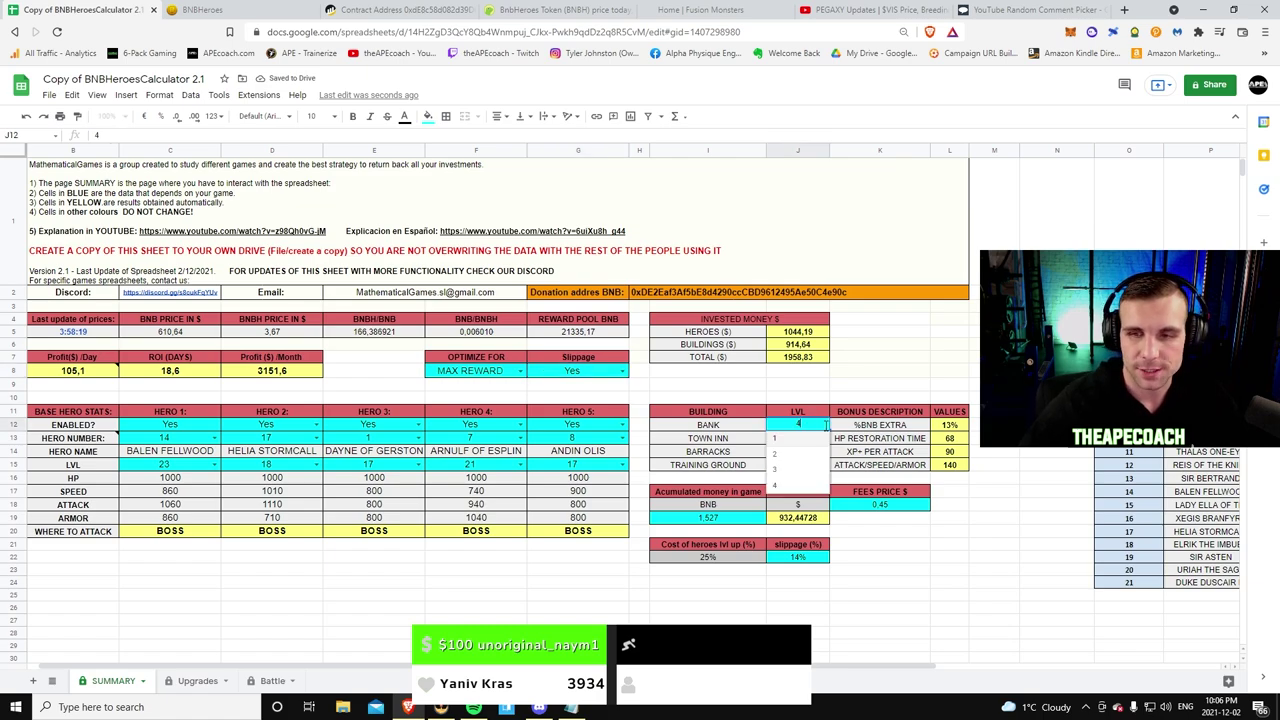
left_click(785, 455)
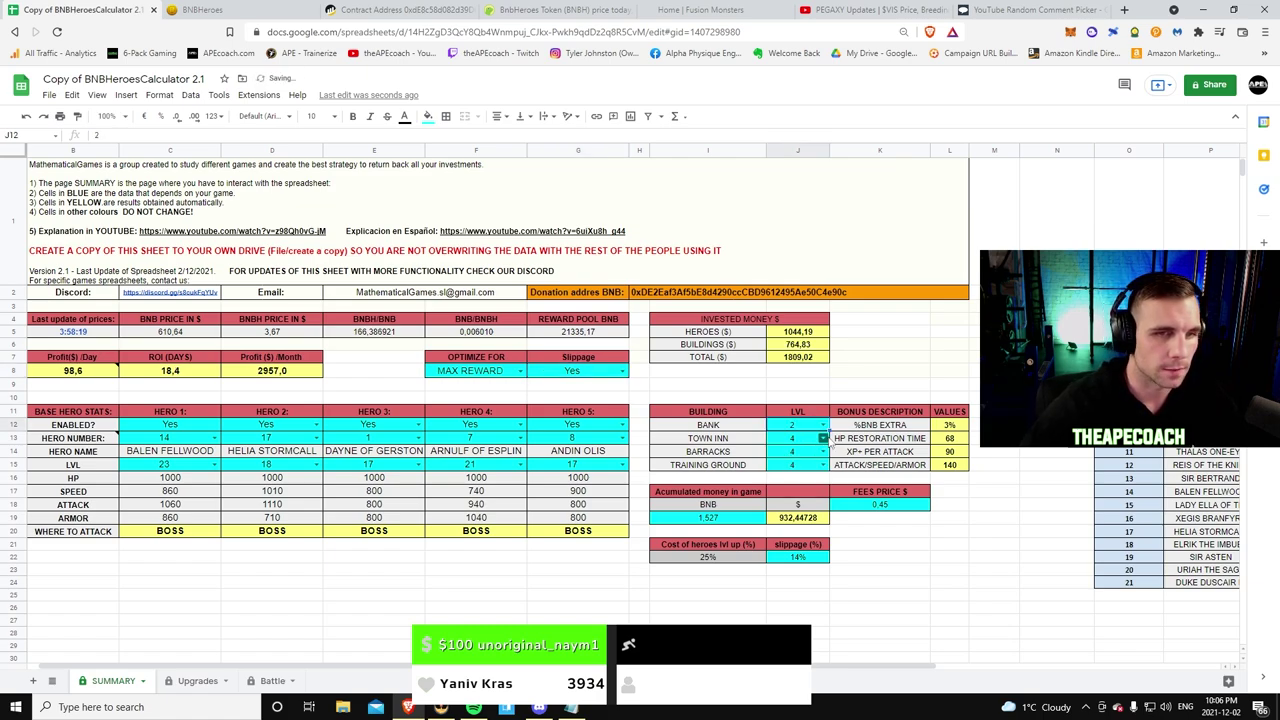
left_click(824, 440)
left_click(792, 483)
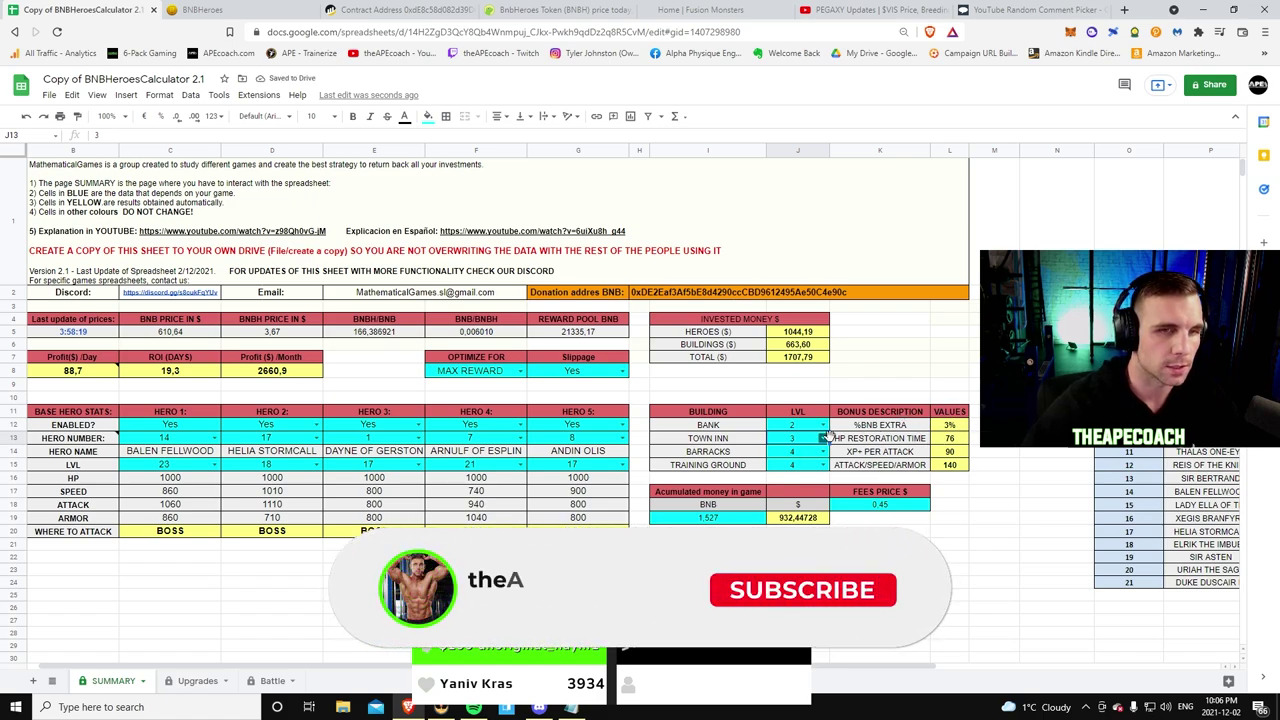
Step: Try the Town Inn at level 1, and return both the Town Inn and Bank levels to 4
left_click(818, 440)
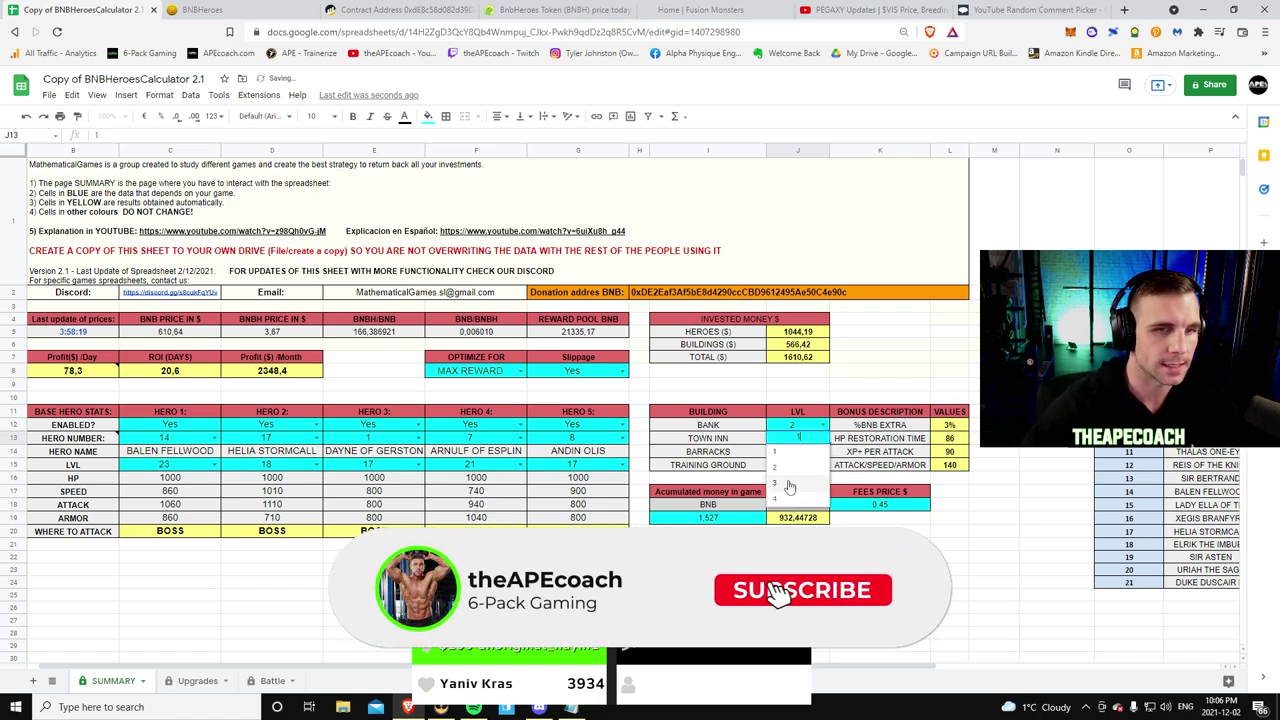
left_click(780, 498)
left_click(818, 430)
left_click(797, 487)
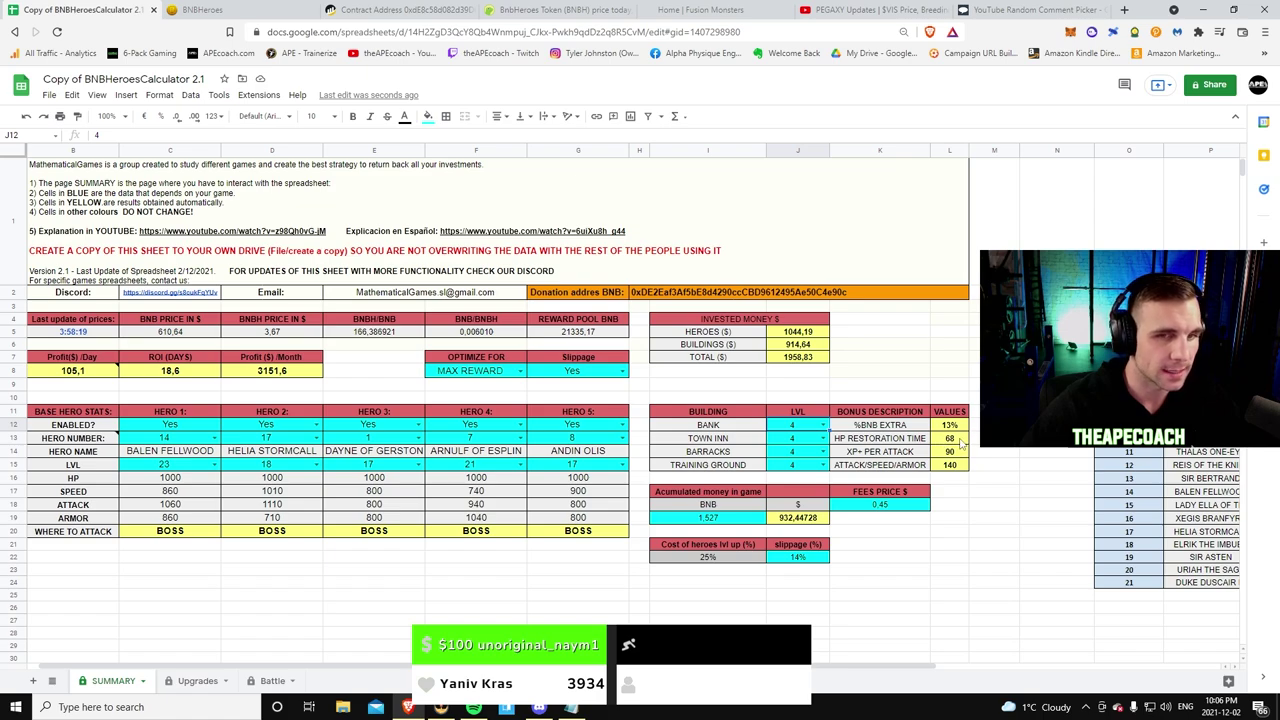
Step: Set the Town Inn level to 1 and back to 4 to compare the HP restoration time and profit
left_click(820, 438)
left_click(787, 458)
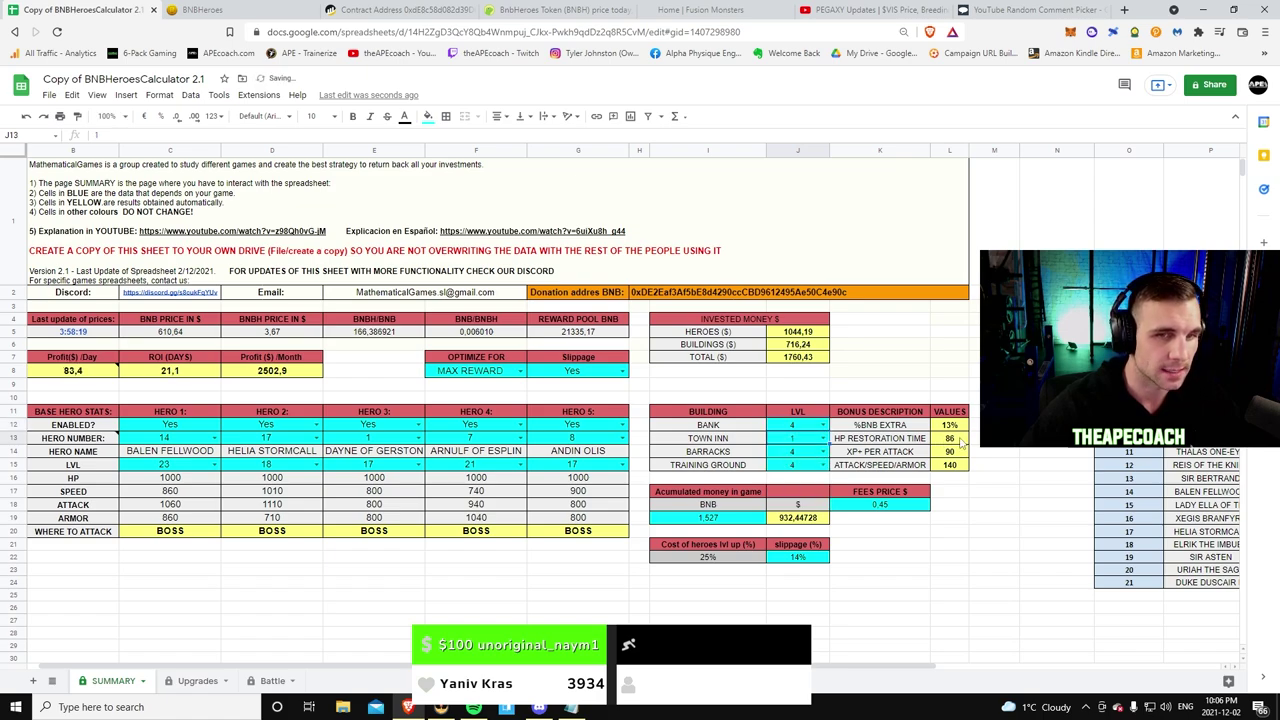
left_click(823, 438)
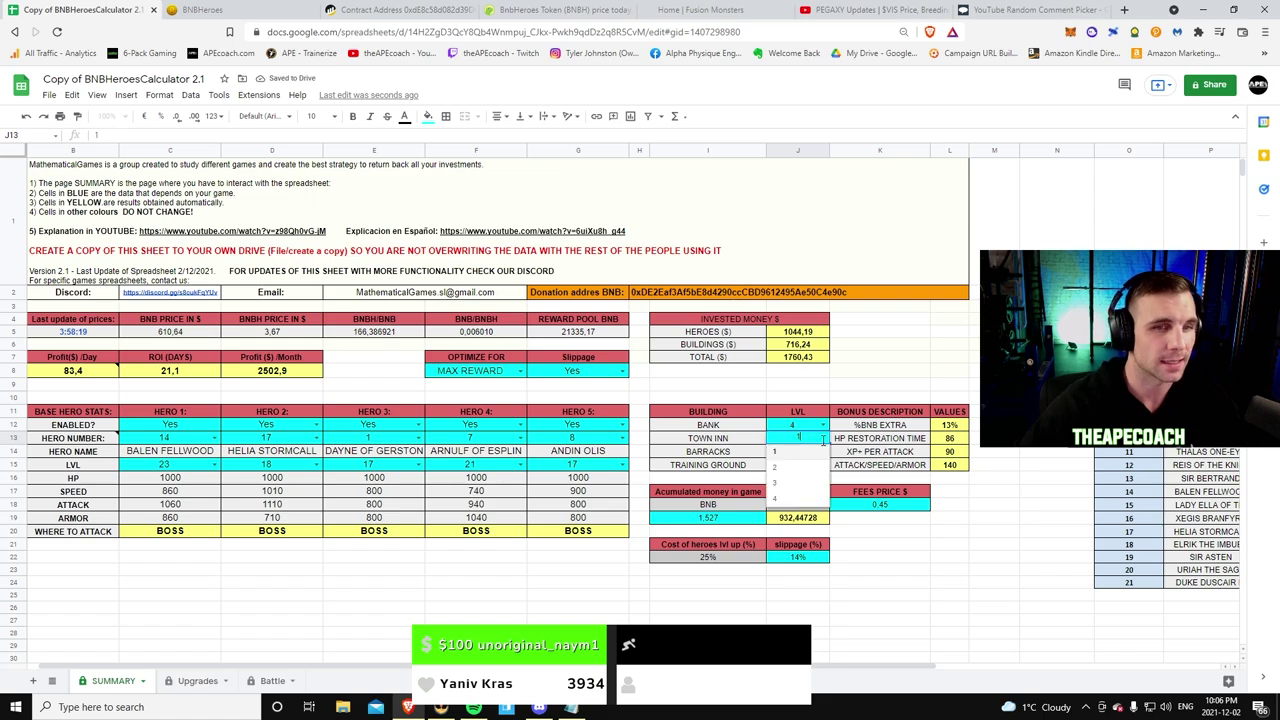
left_click(800, 500)
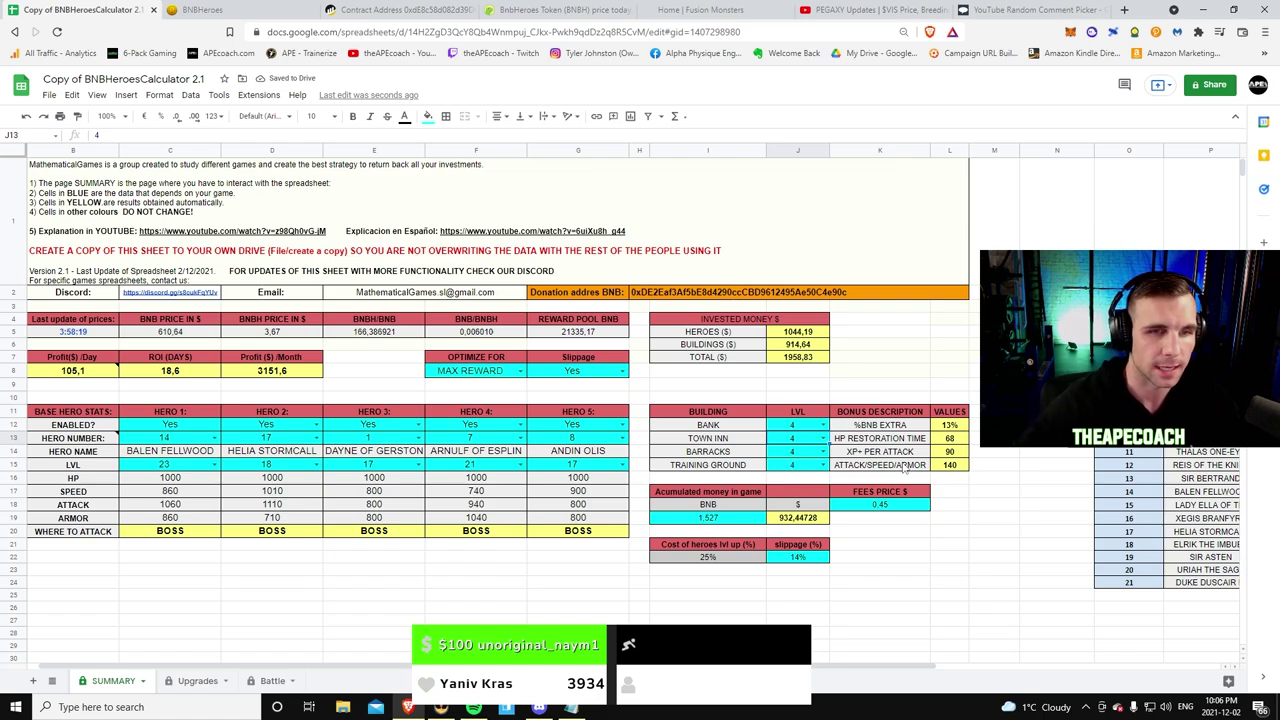
Step: Check the Barracks and Training Ground bonus values, and review the building bonuses and level-up prices on the Upgrades sheet
left_click(951, 455)
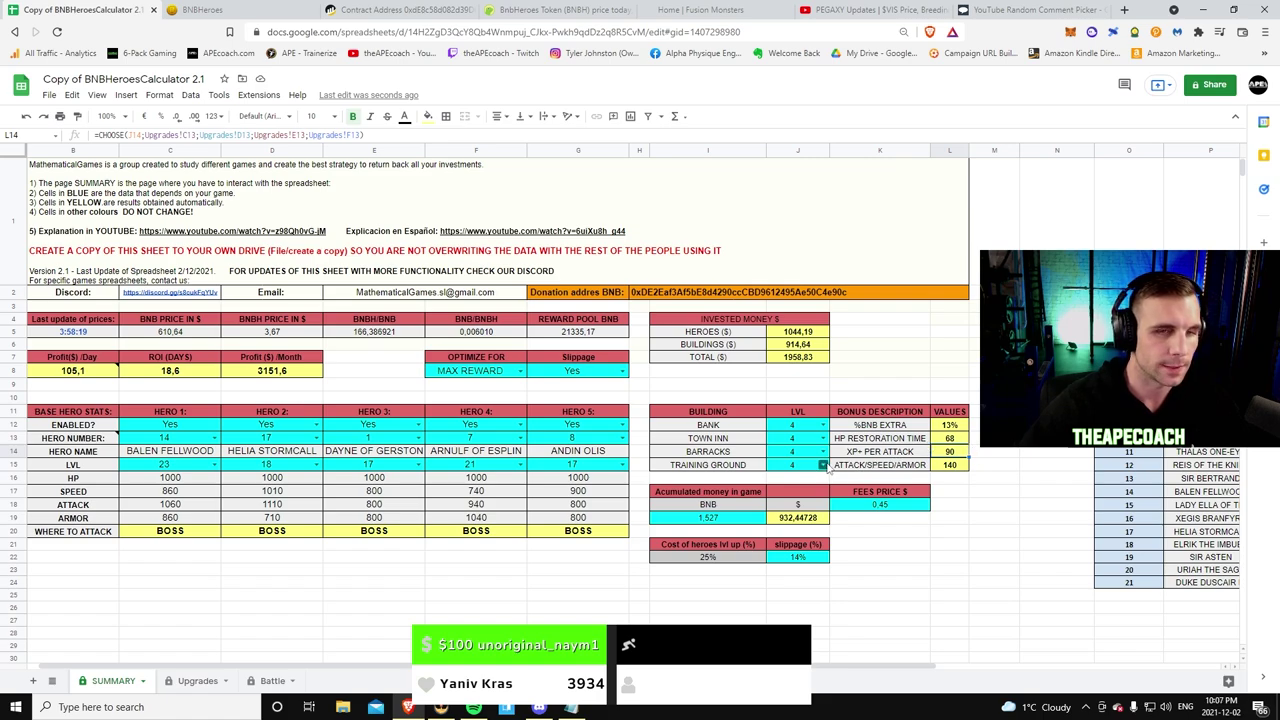
left_click(947, 466)
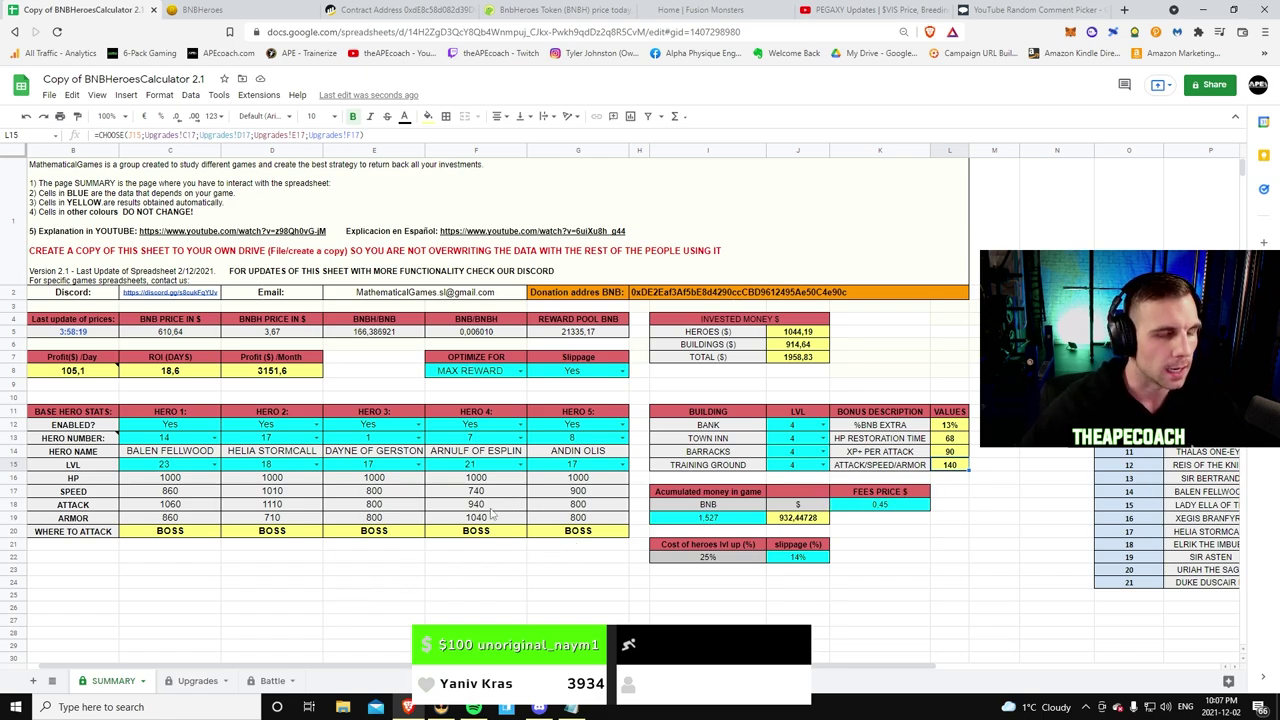
left_click(312, 573)
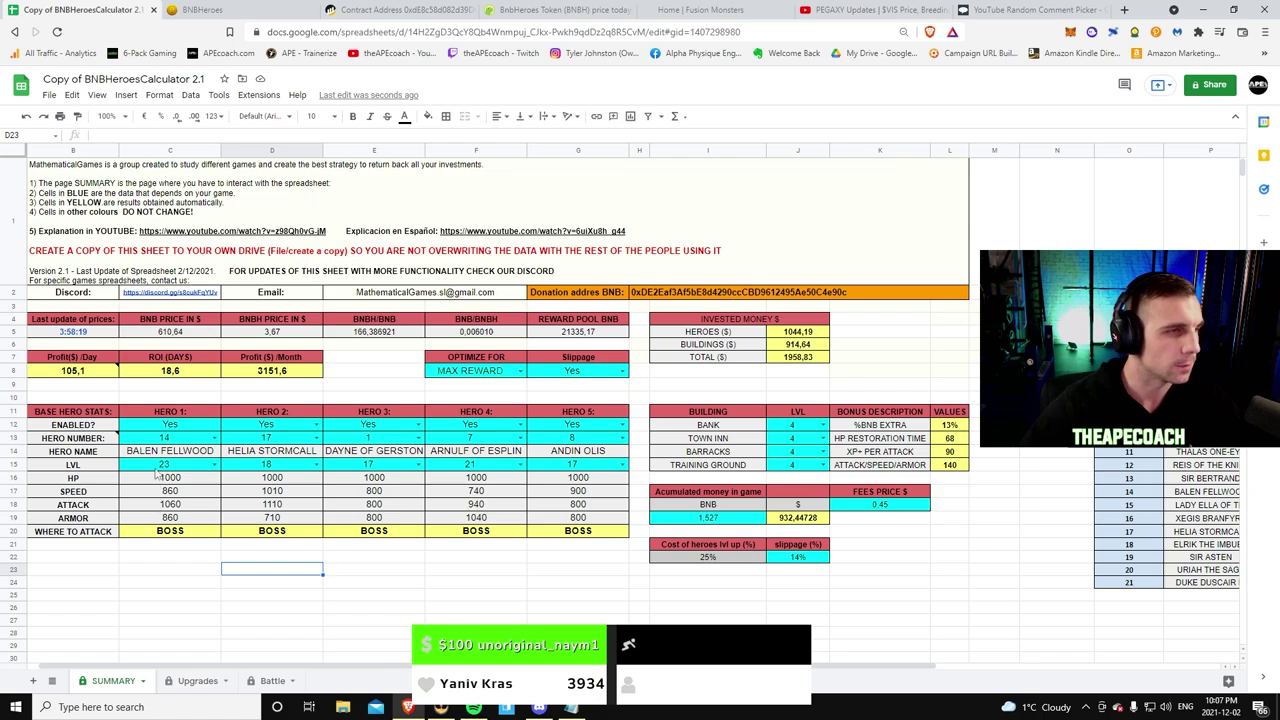
left_click(177, 584)
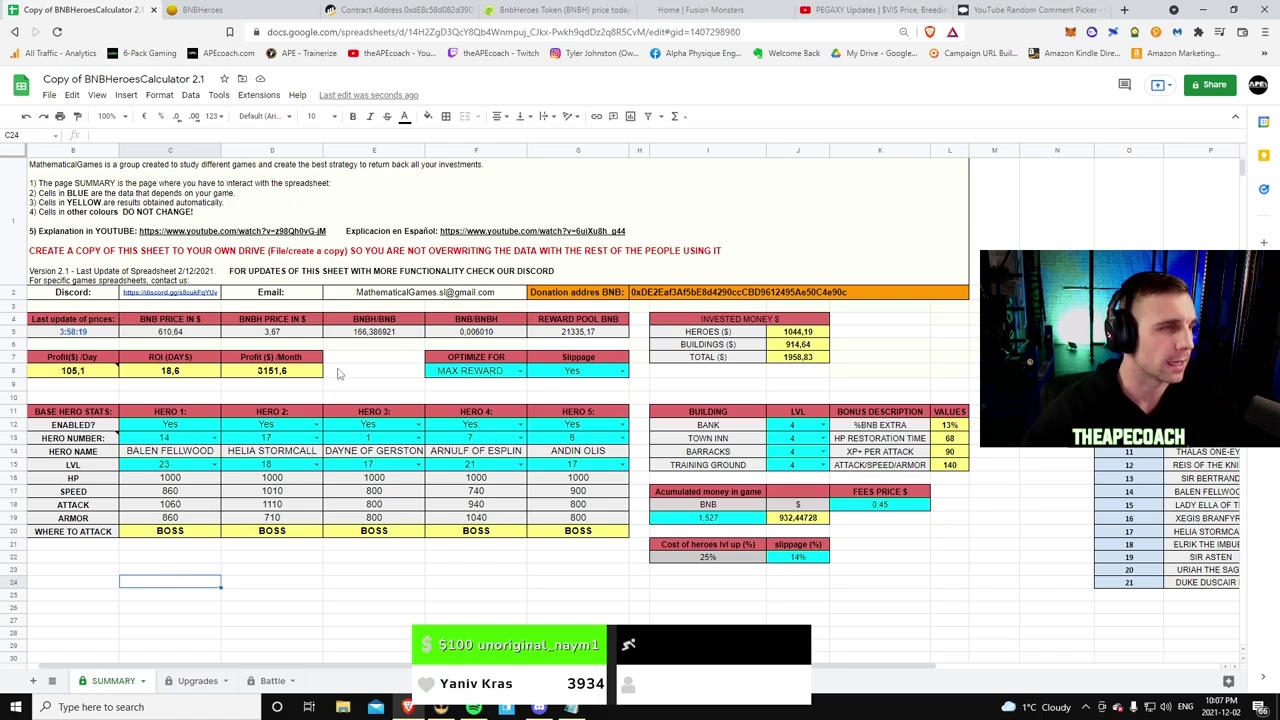
left_click(197, 681)
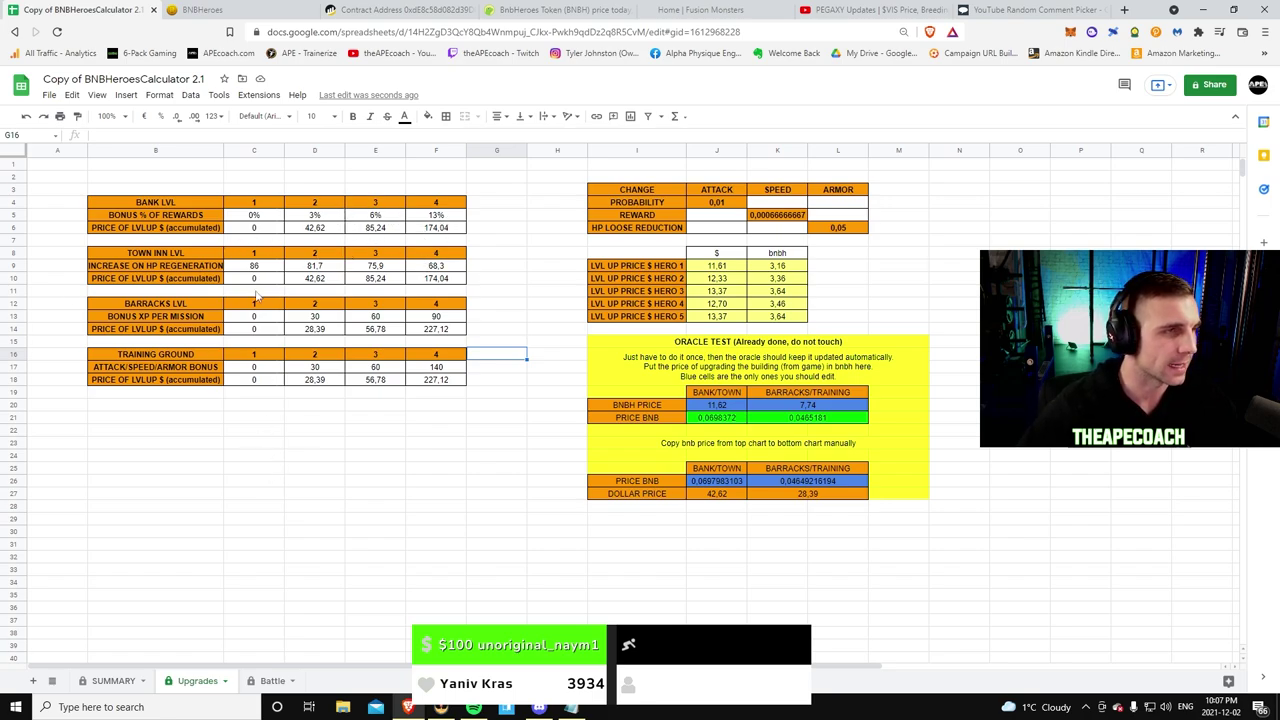
Step: Compare the Battle sheet's base data for each enemy with the adjusted final data for Hero 1
left_click(270, 681)
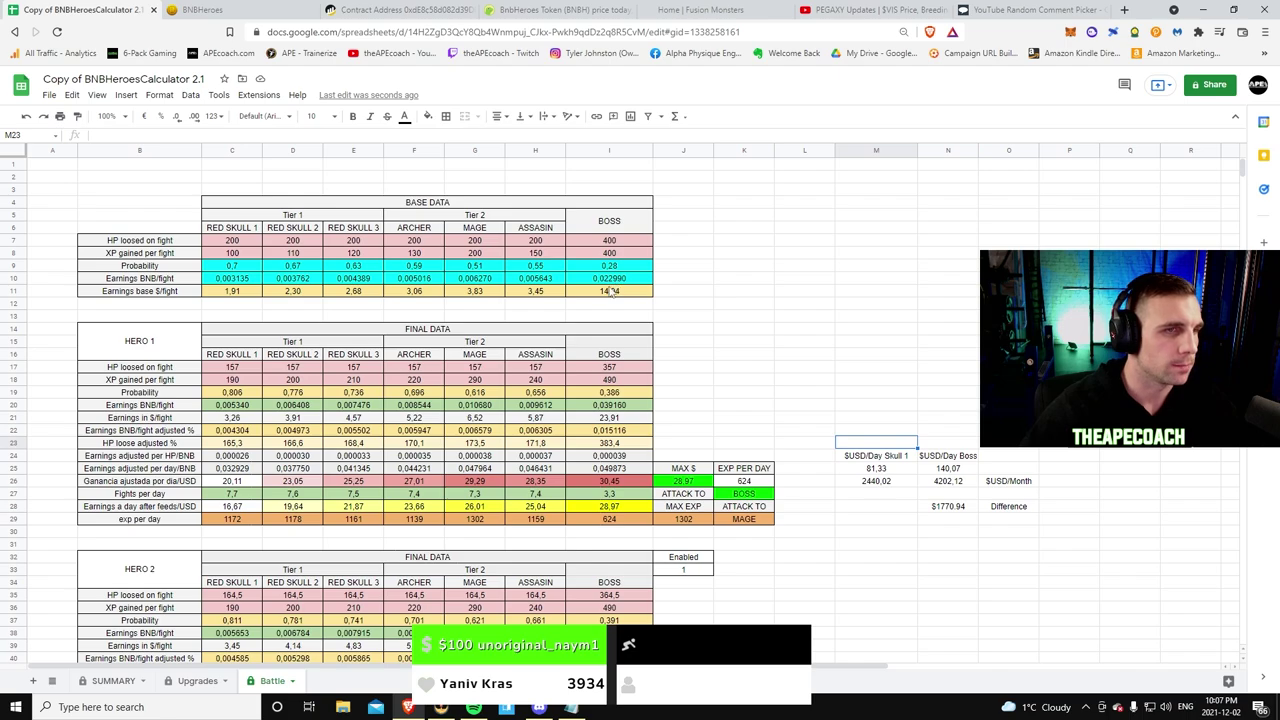
scroll(612, 285, "down", 3)
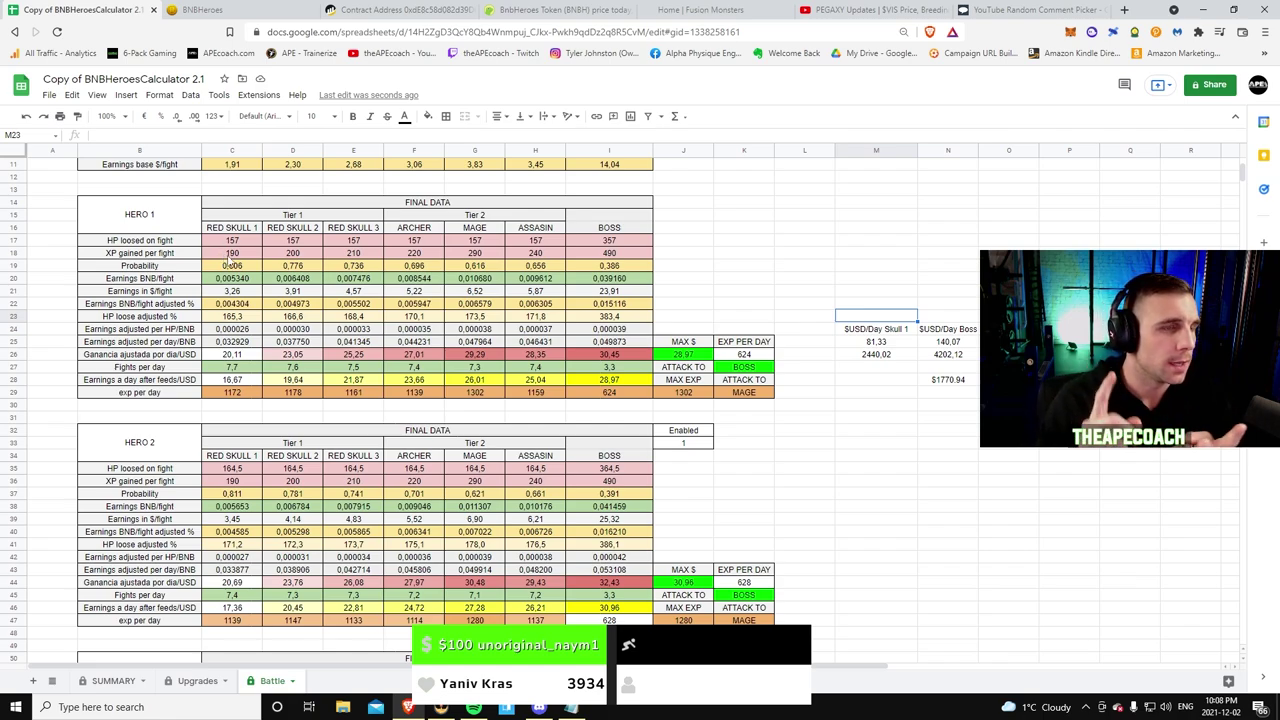
scroll(240, 255, "up", 2)
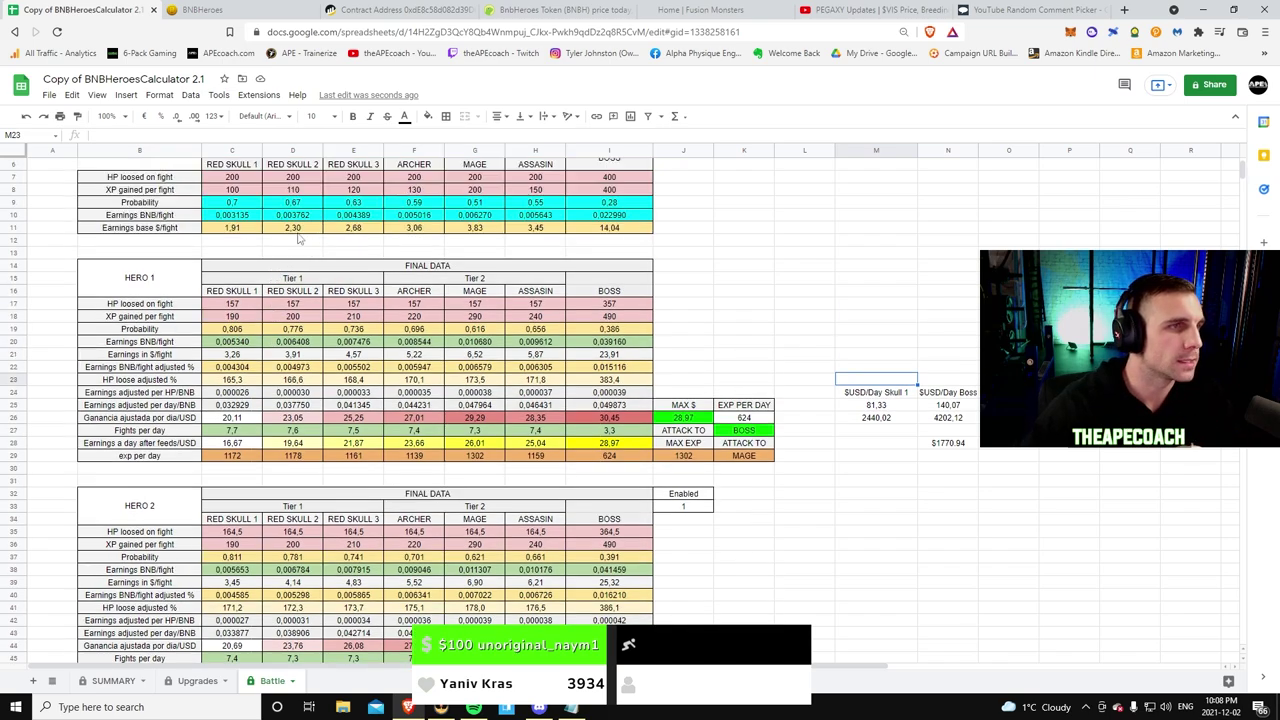
scroll(301, 181, "up", 2)
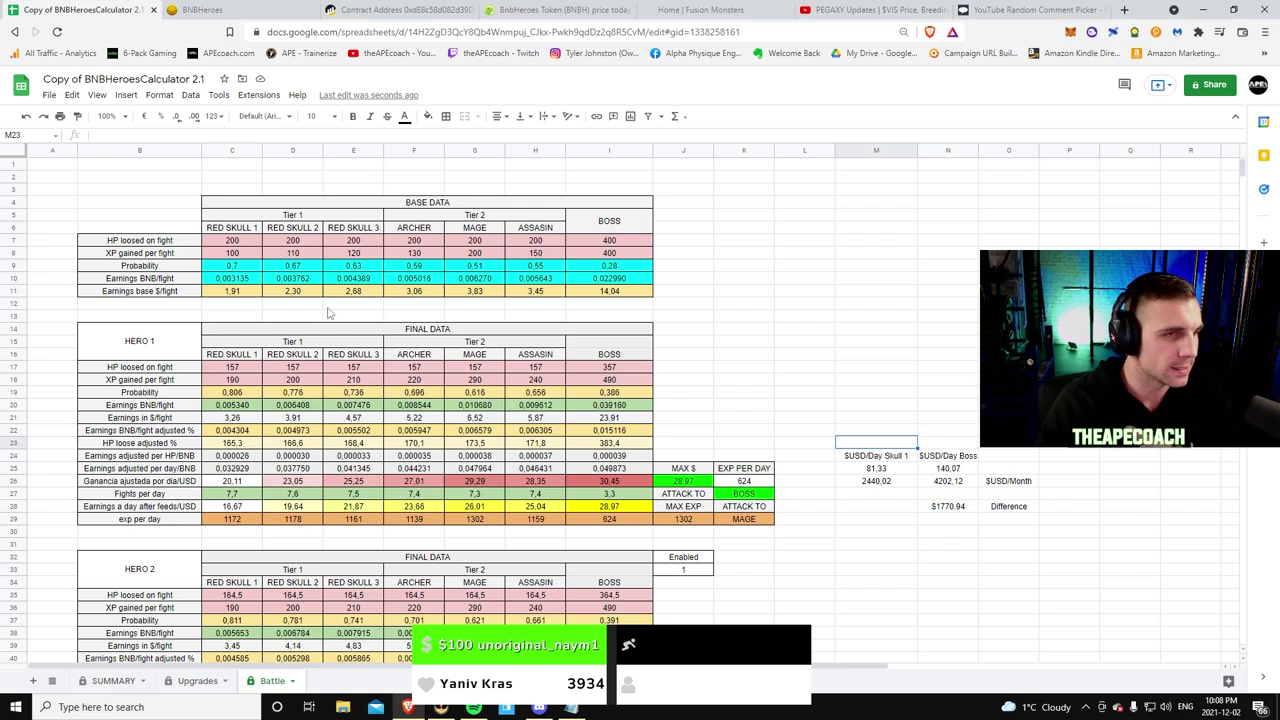
scroll(300, 330, "down", 3)
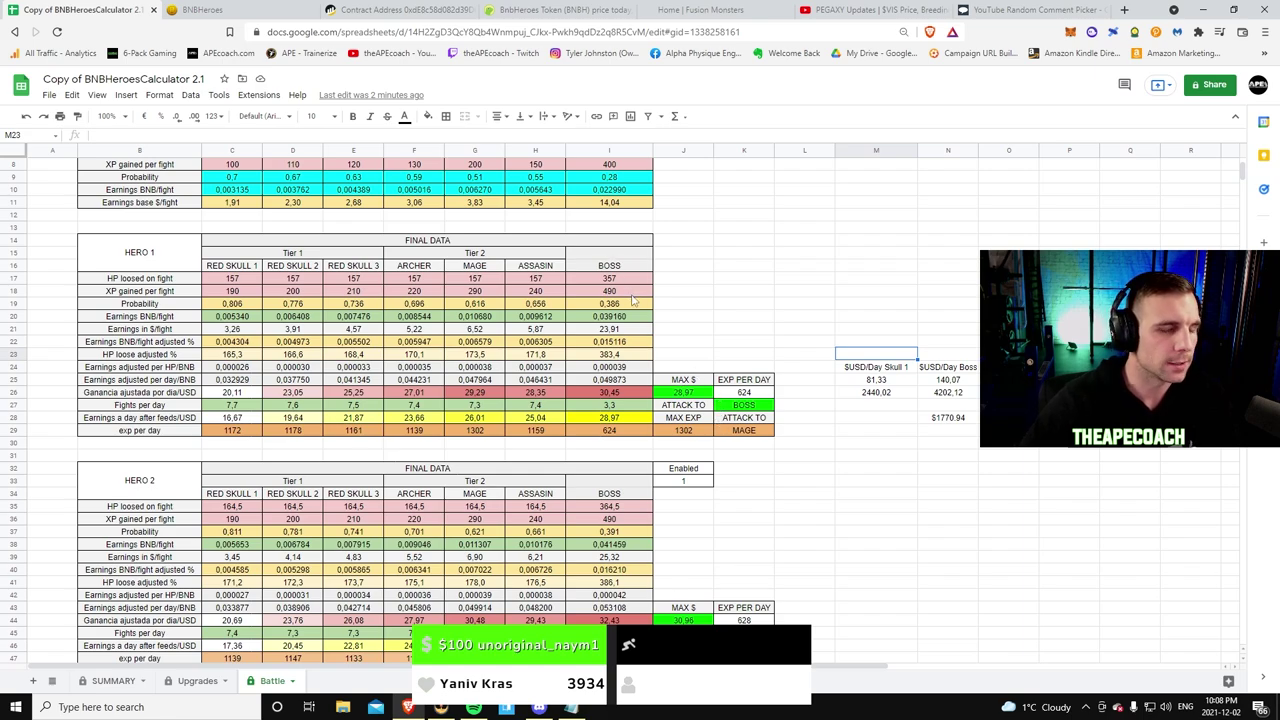
scroll(630, 296, "up", 3)
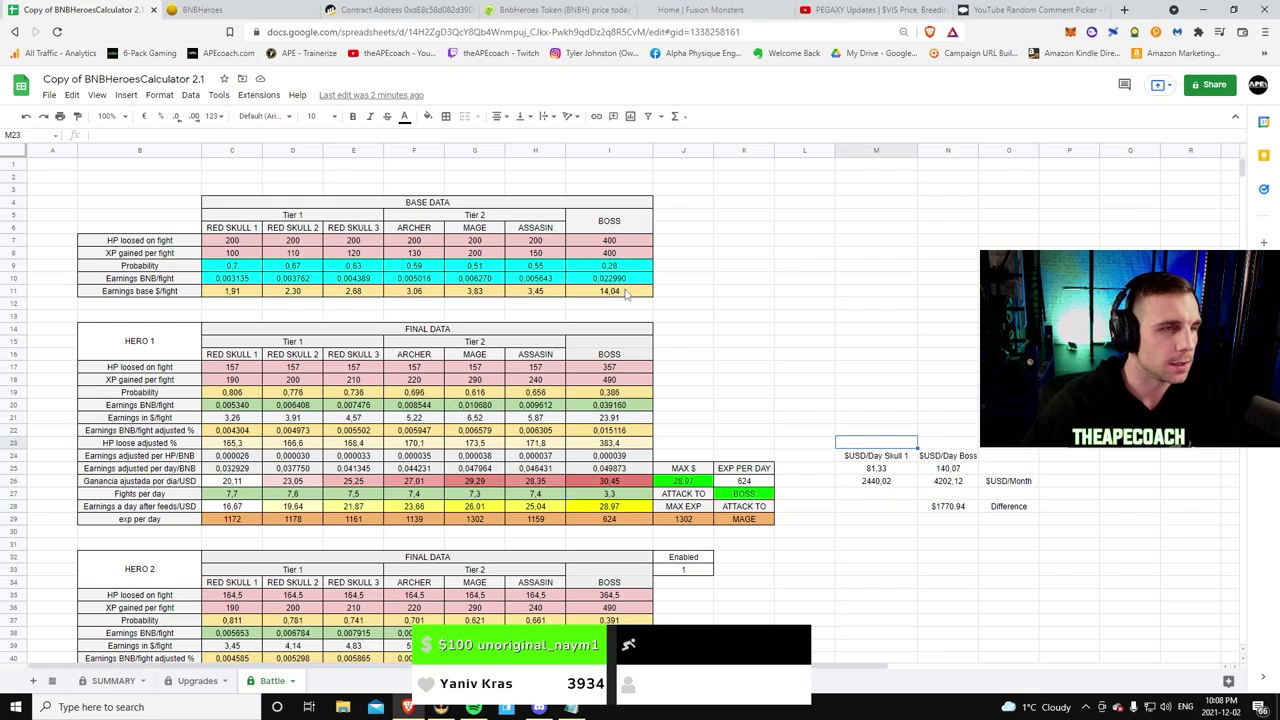
Step: Examine Hero 1's fights per day, daily earnings after fees and experience per day across all enemies
scroll(626, 292, "down", 3)
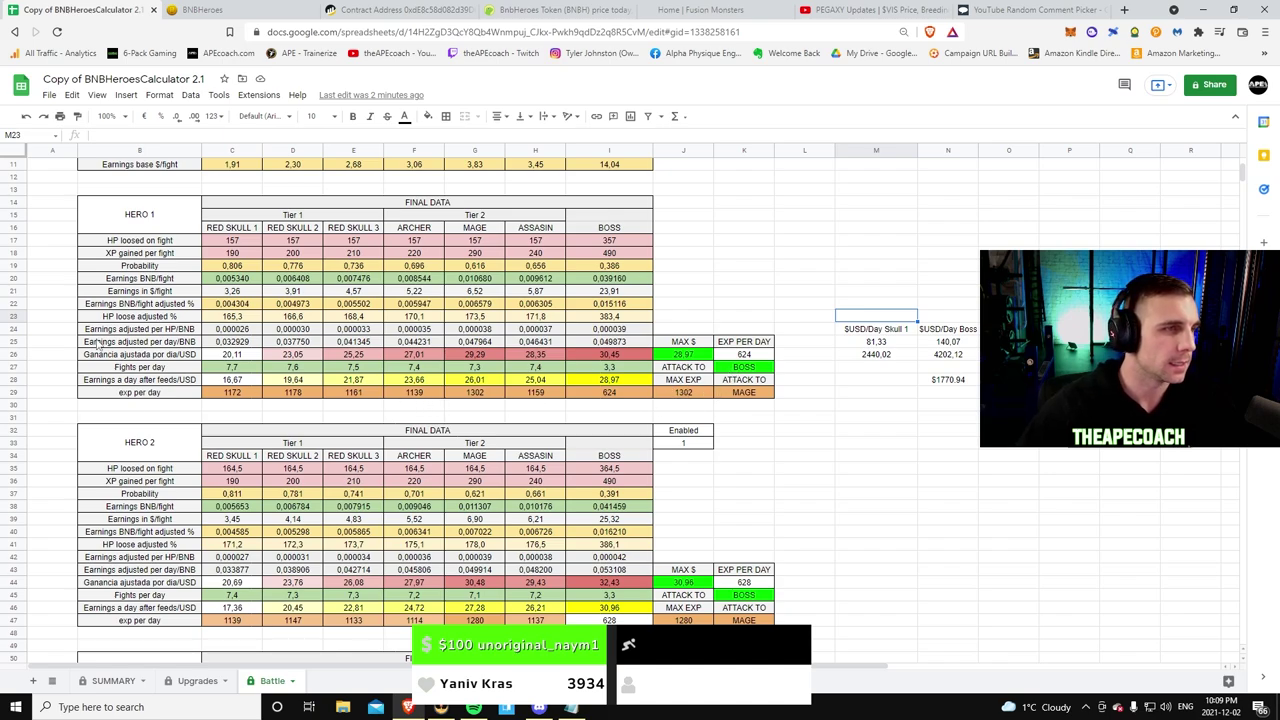
left_click_drag(143, 371, 610, 368)
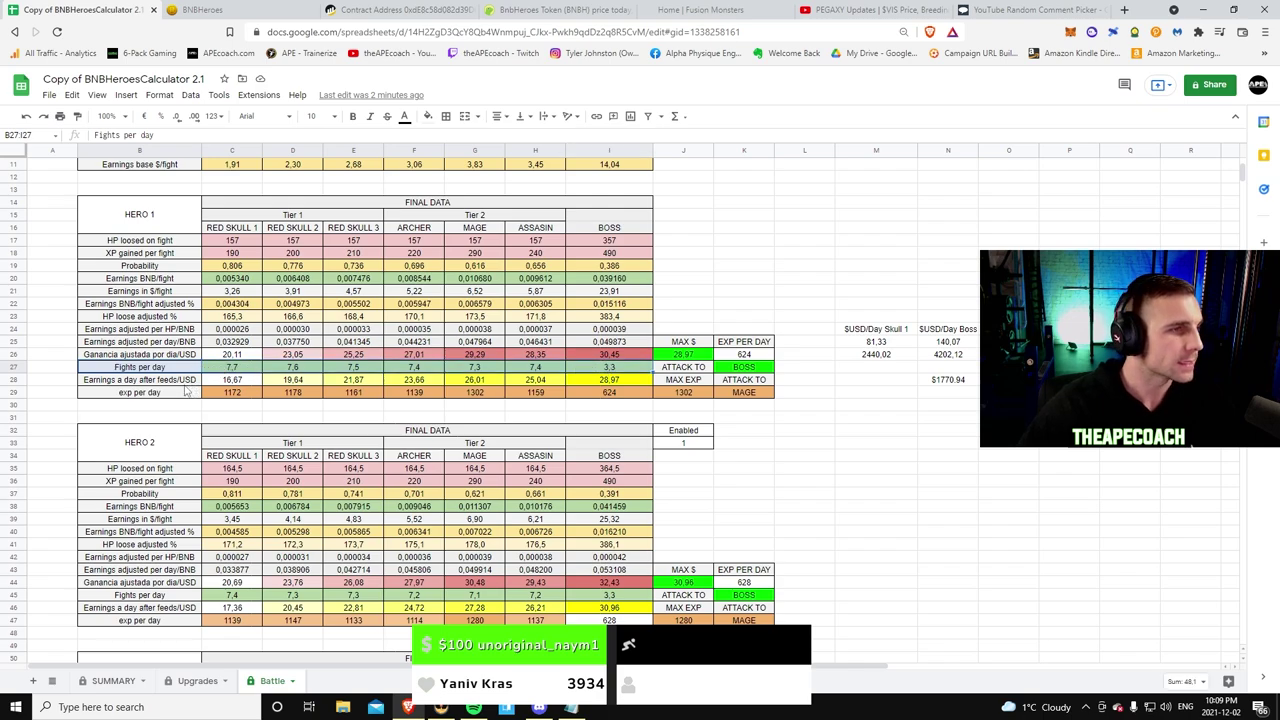
left_click_drag(220, 384, 605, 390)
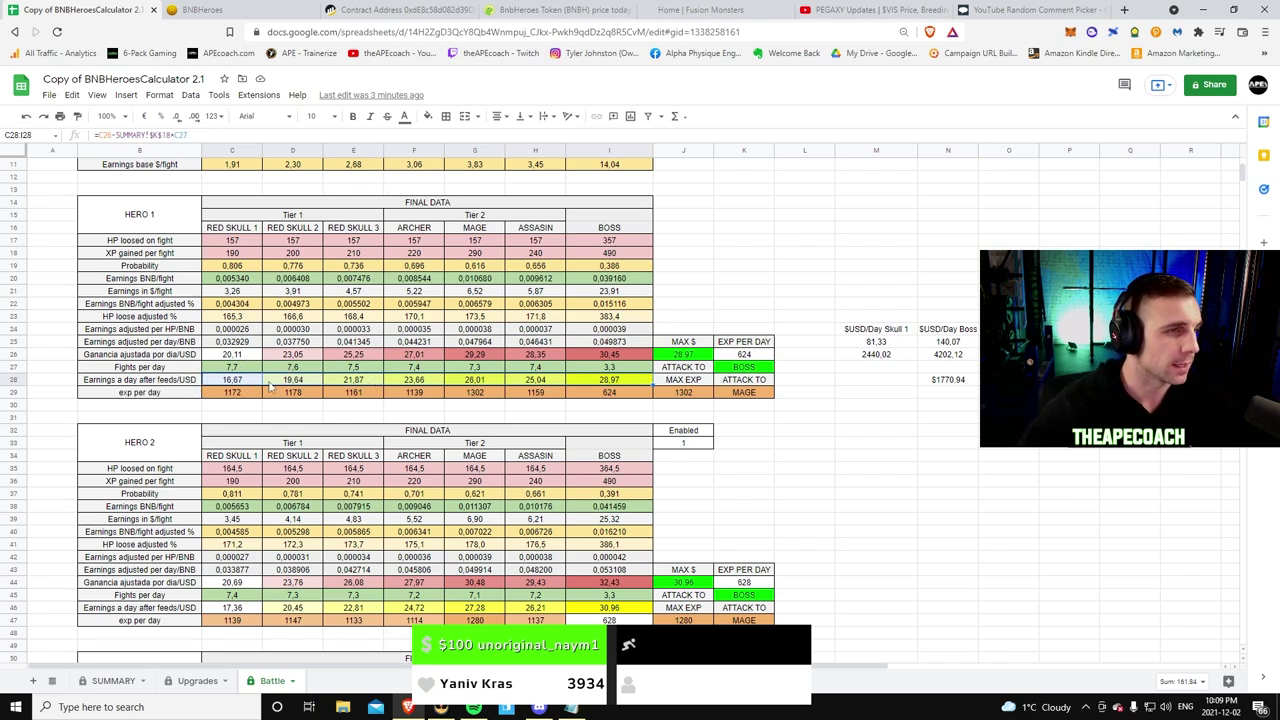
left_click(593, 384)
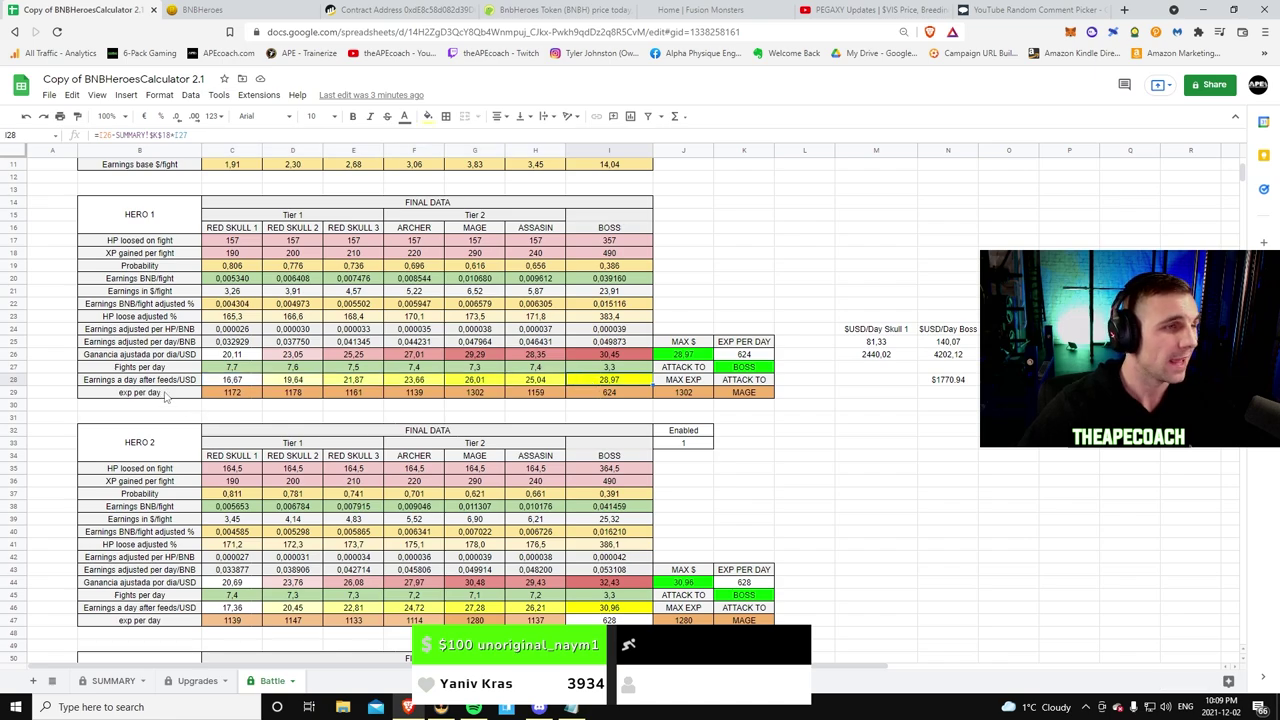
left_click(243, 395)
left_click_drag(245, 398, 744, 398)
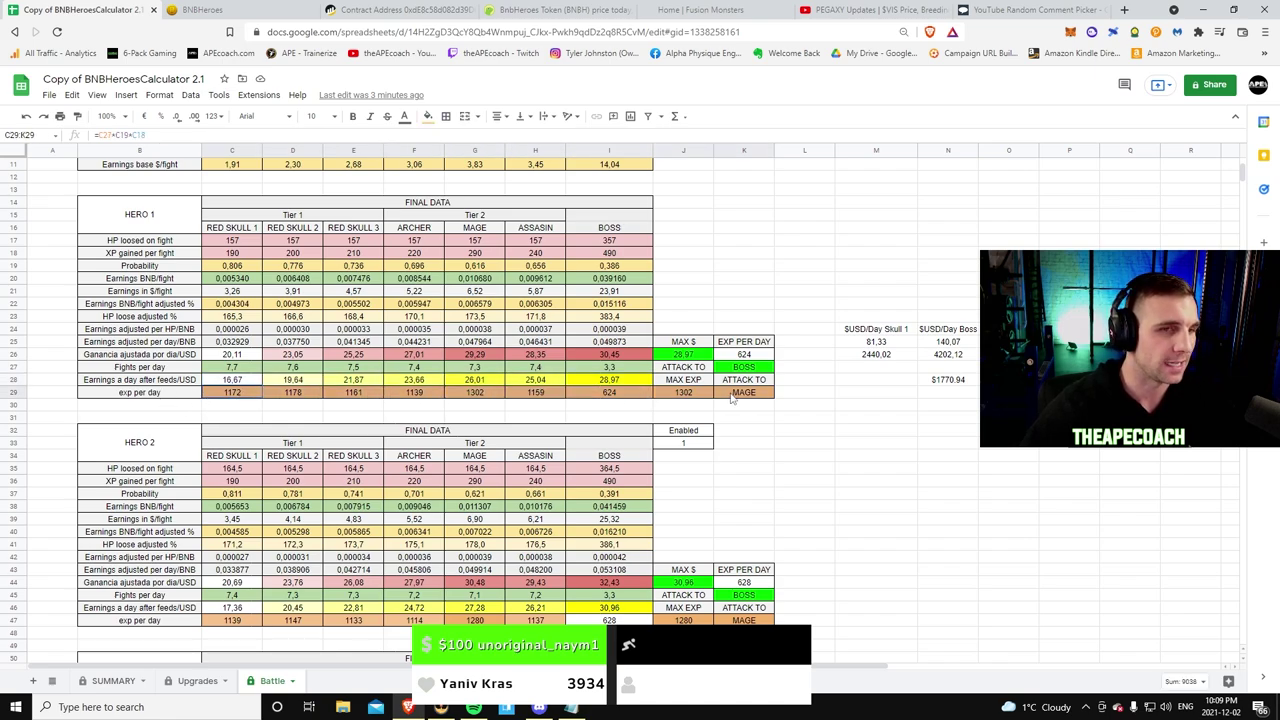
Step: Compare Hero 1's Boss and Mage results and check the recommended attack targets for maximum earnings and maximum experience
left_click(608, 398)
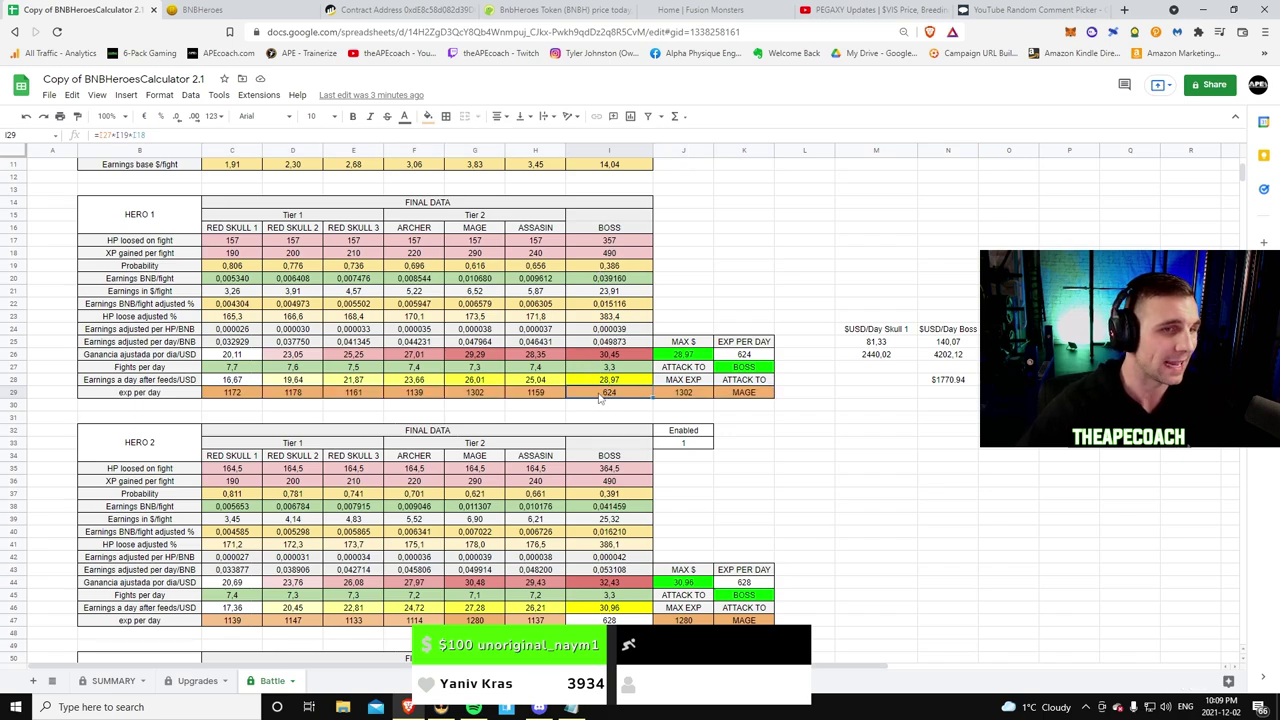
left_click(609, 384)
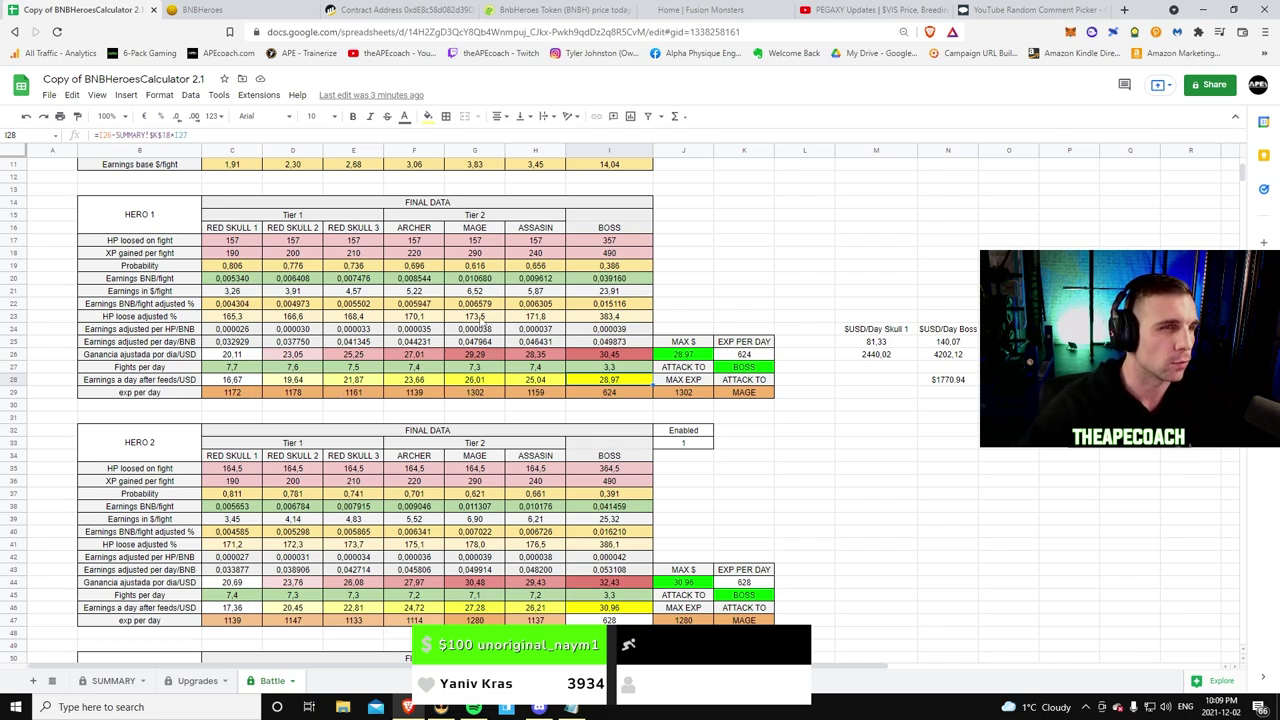
left_click(474, 394)
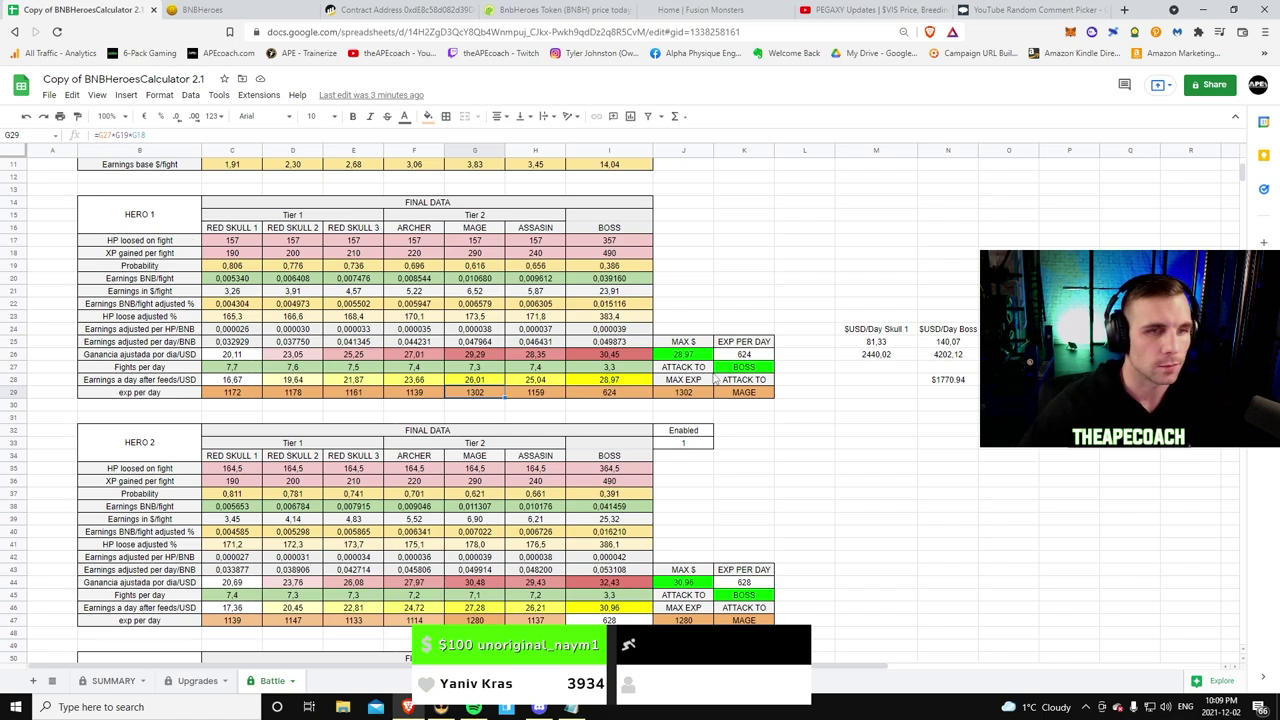
left_click(750, 392)
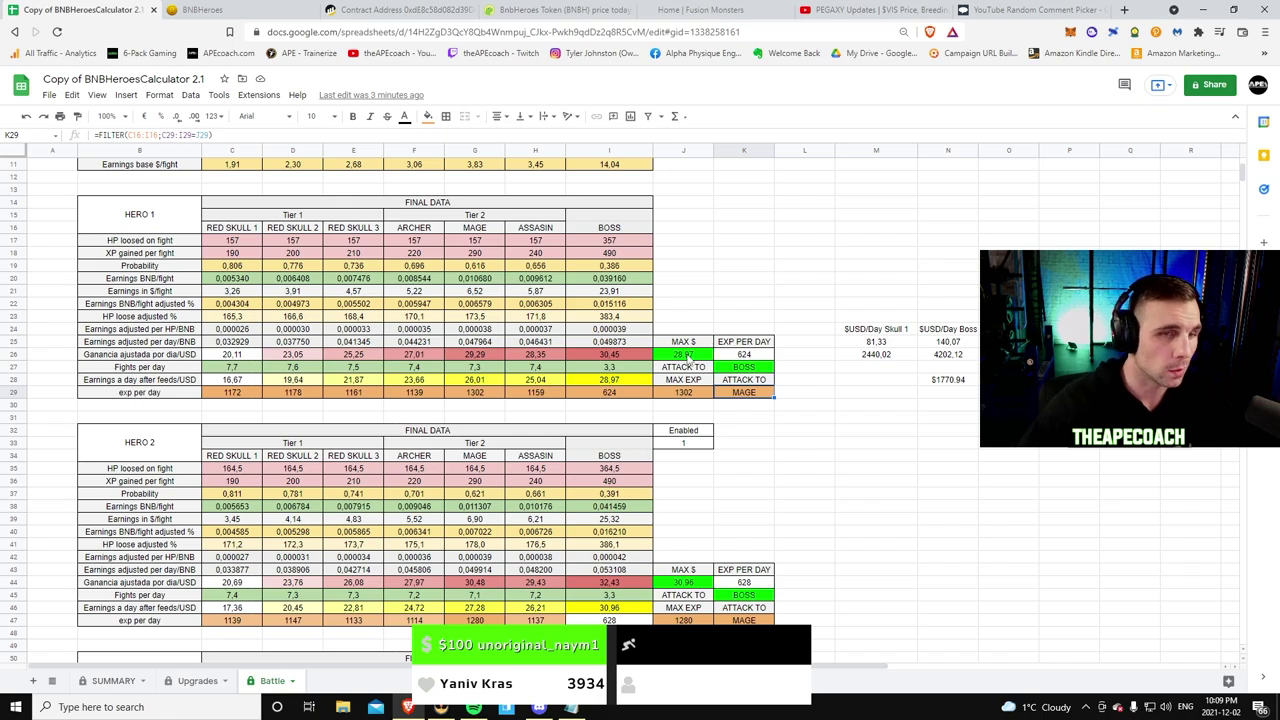
left_click(744, 369)
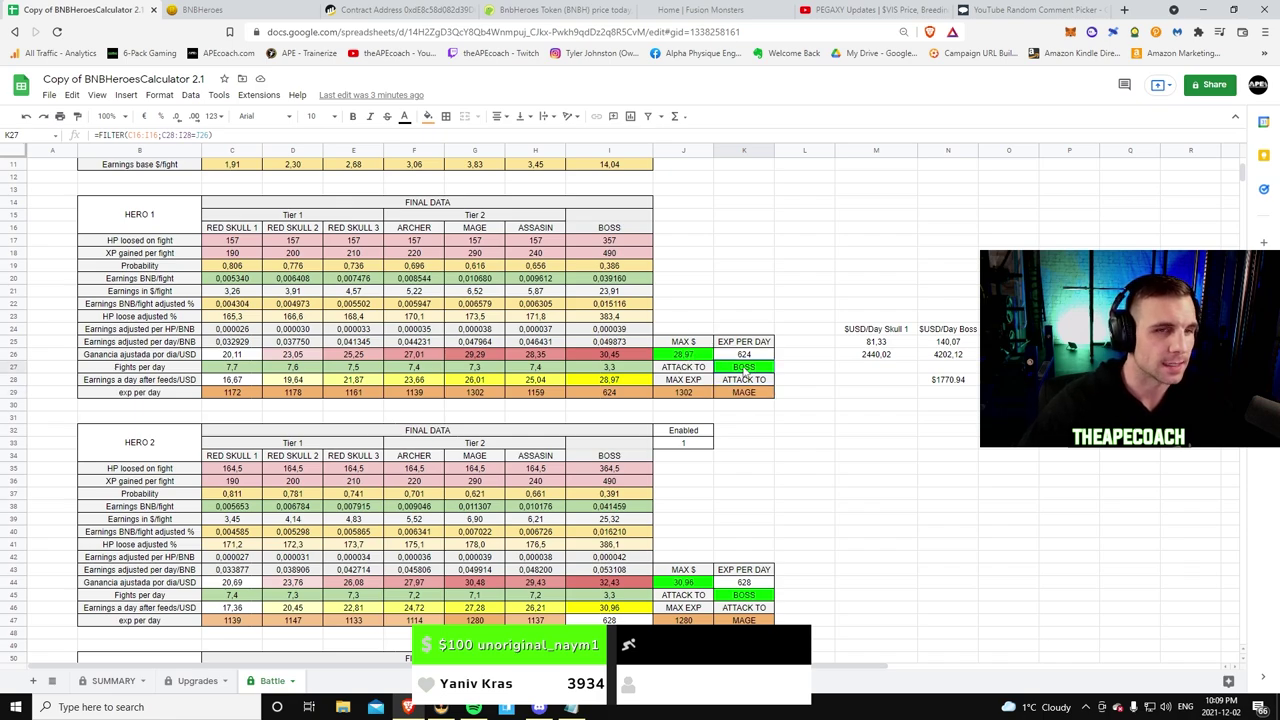
Step: Review the final data and recommended attack targets for Heroes 2 to 5 on the Battle sheet
scroll(764, 462, "down", 2)
scroll(754, 449, "down", 4)
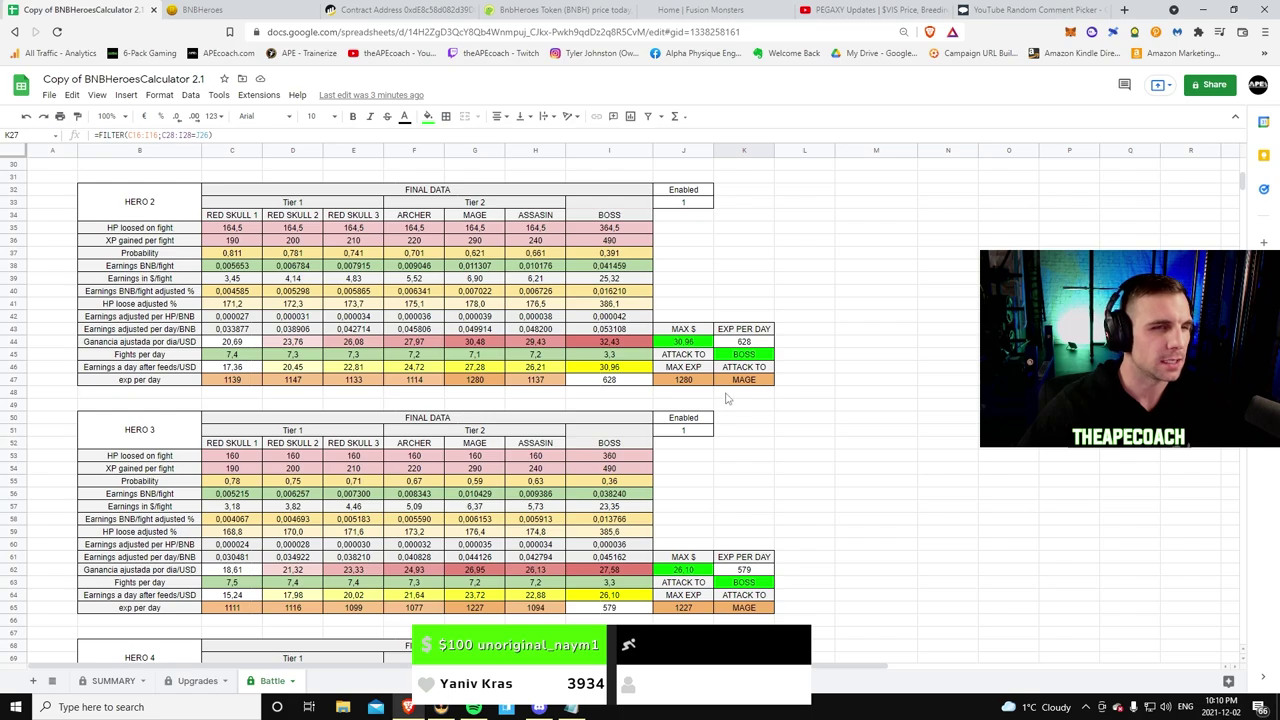
scroll(766, 384, "down", 3)
scroll(768, 380, "down", 8)
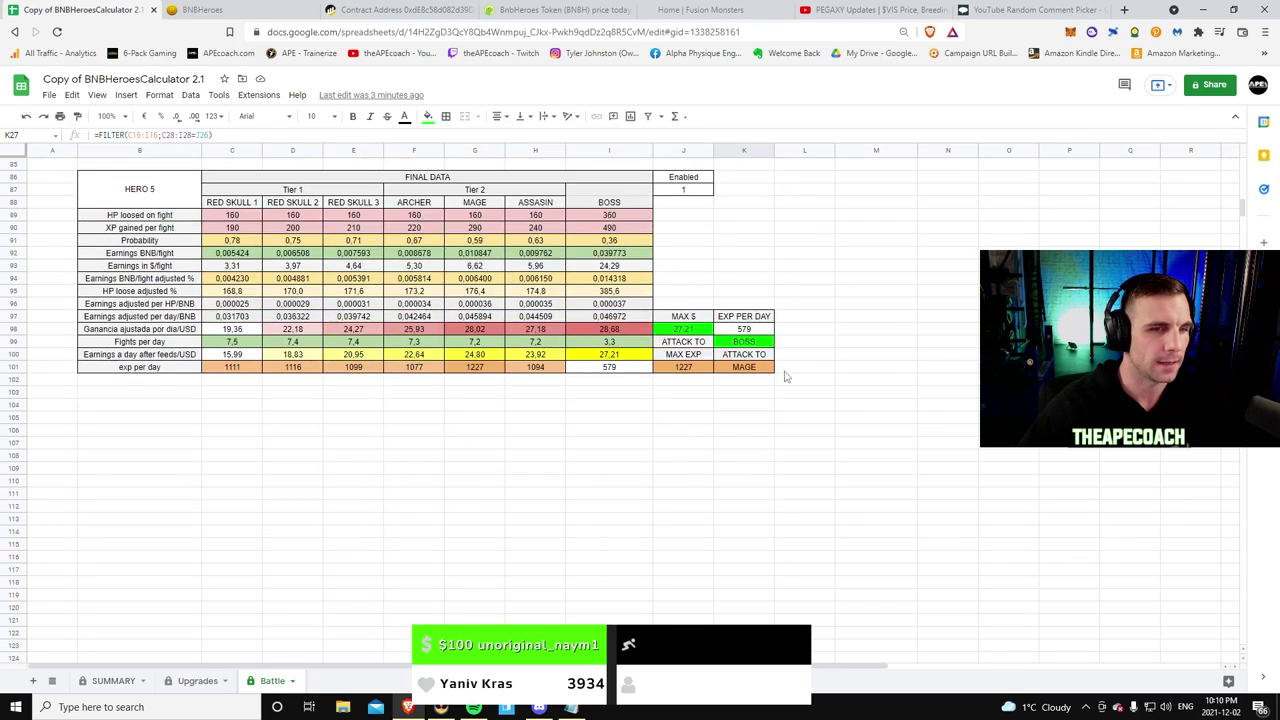
scroll(785, 376, "up", 10)
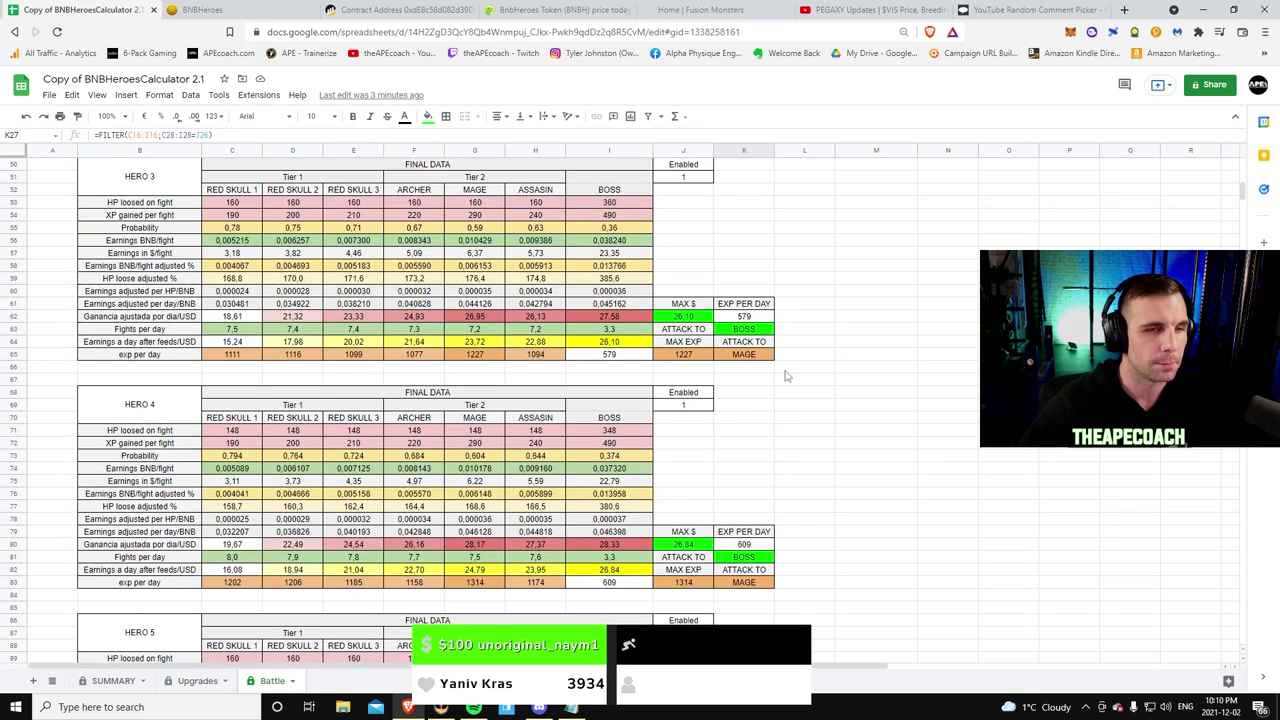
scroll(785, 376, "up", 6)
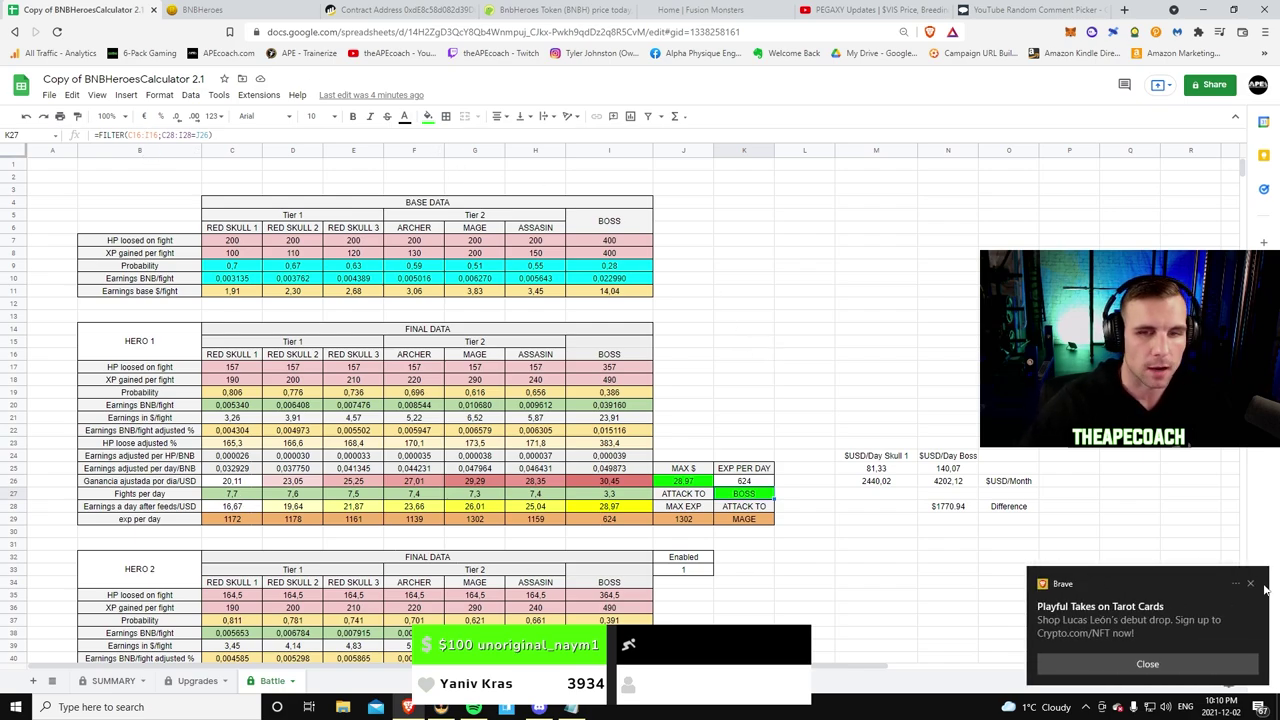
Step: Dismiss the desktop notification and review Hero 1's data alongside the Skull 1 and Boss earnings comparison
left_click(1250, 583)
scroll(520, 372, "down", 1)
scroll(545, 367, "up", 1)
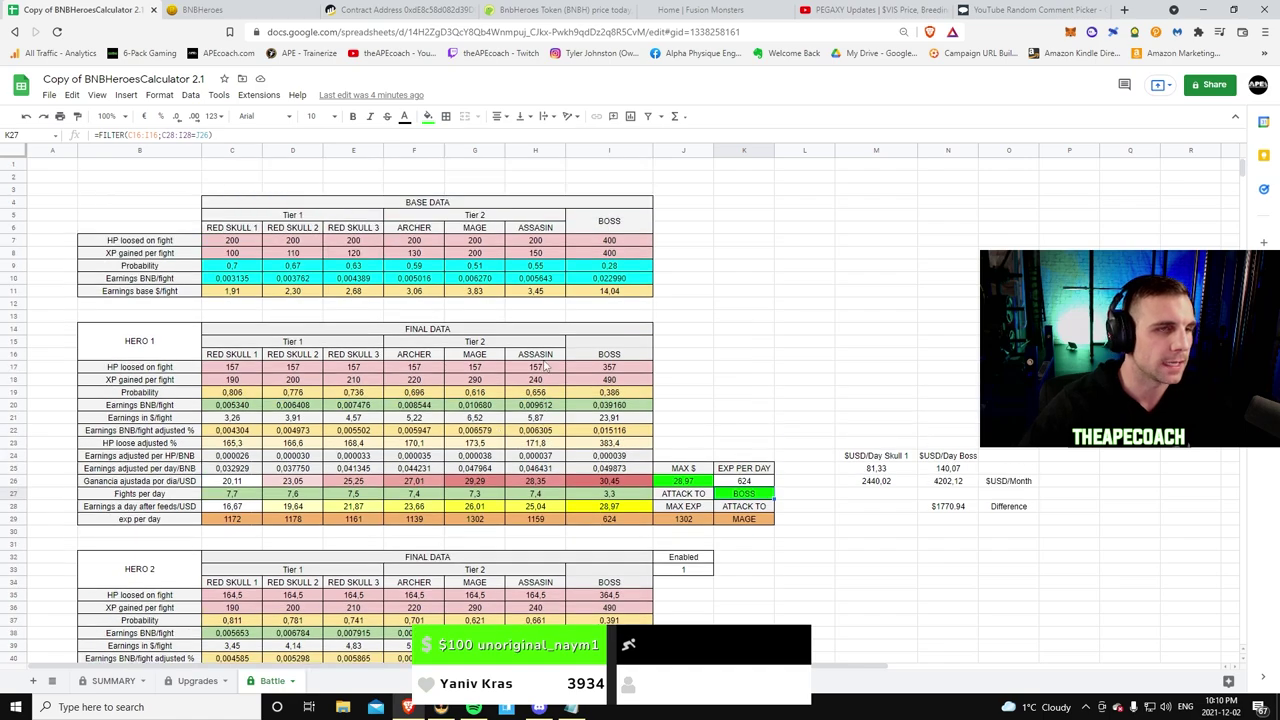
scroll(700, 385, "down", 2)
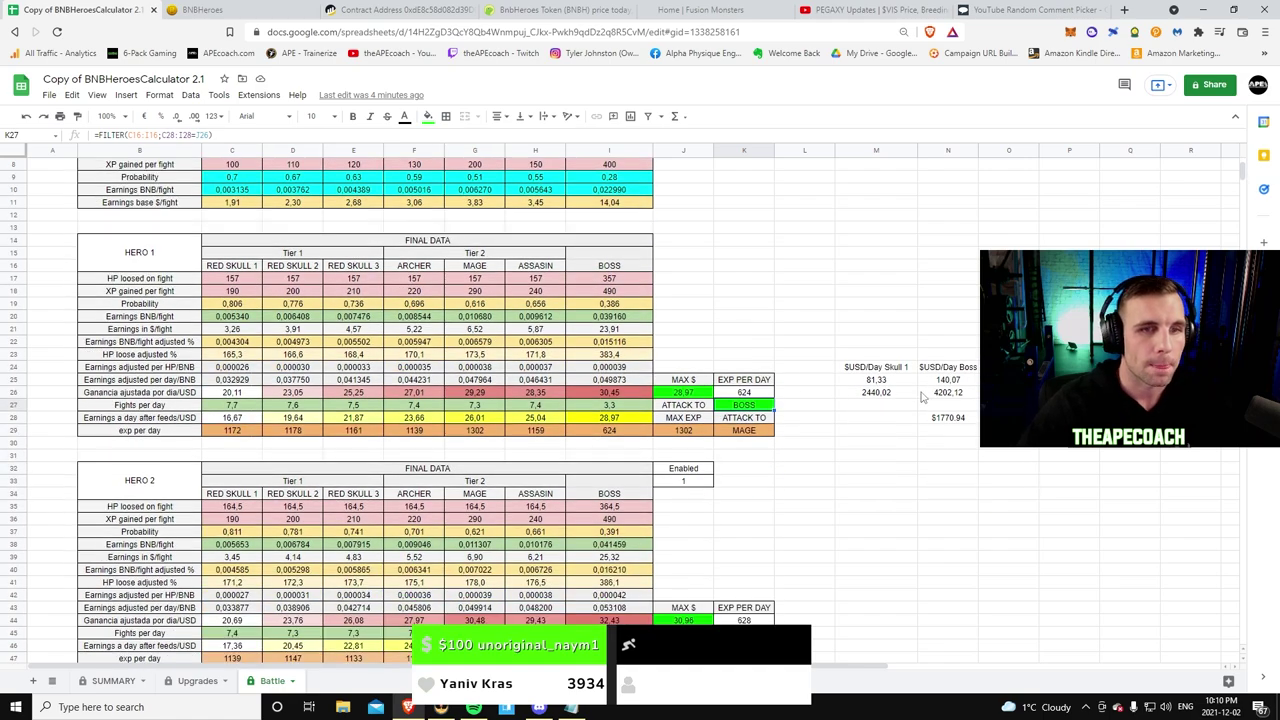
scroll(912, 390, "down", 1)
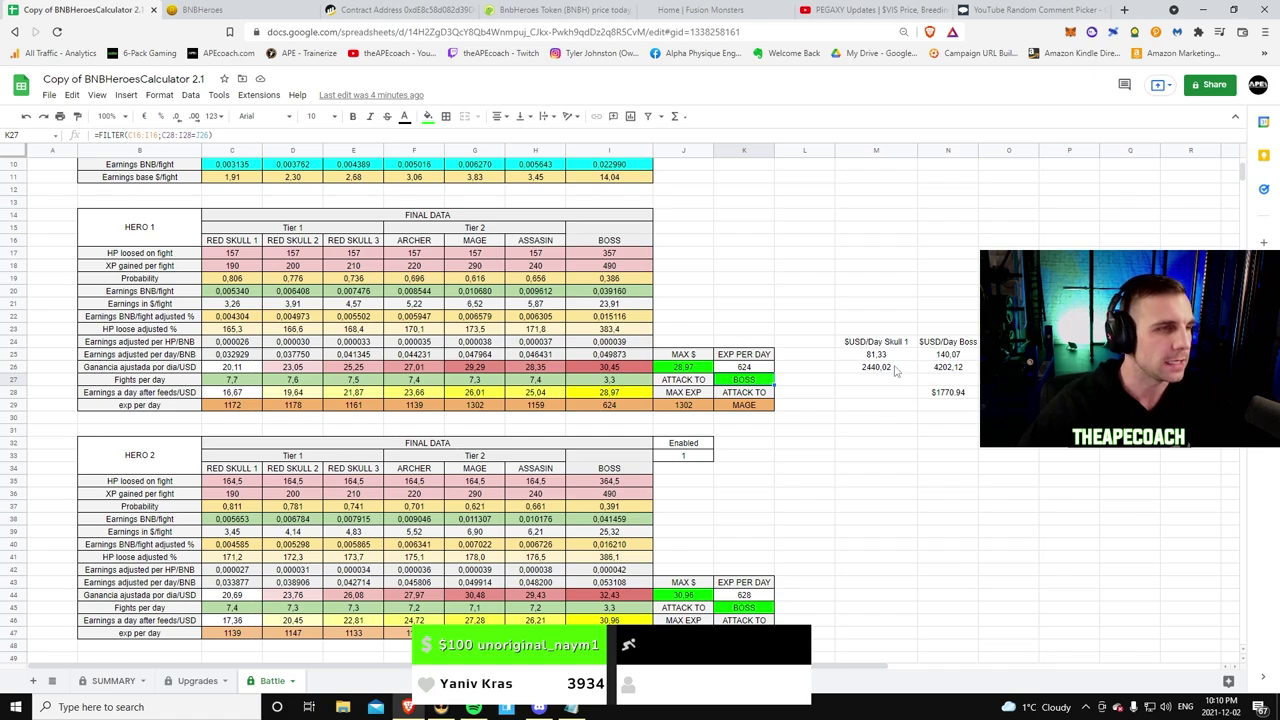
scroll(900, 360, "down", 1)
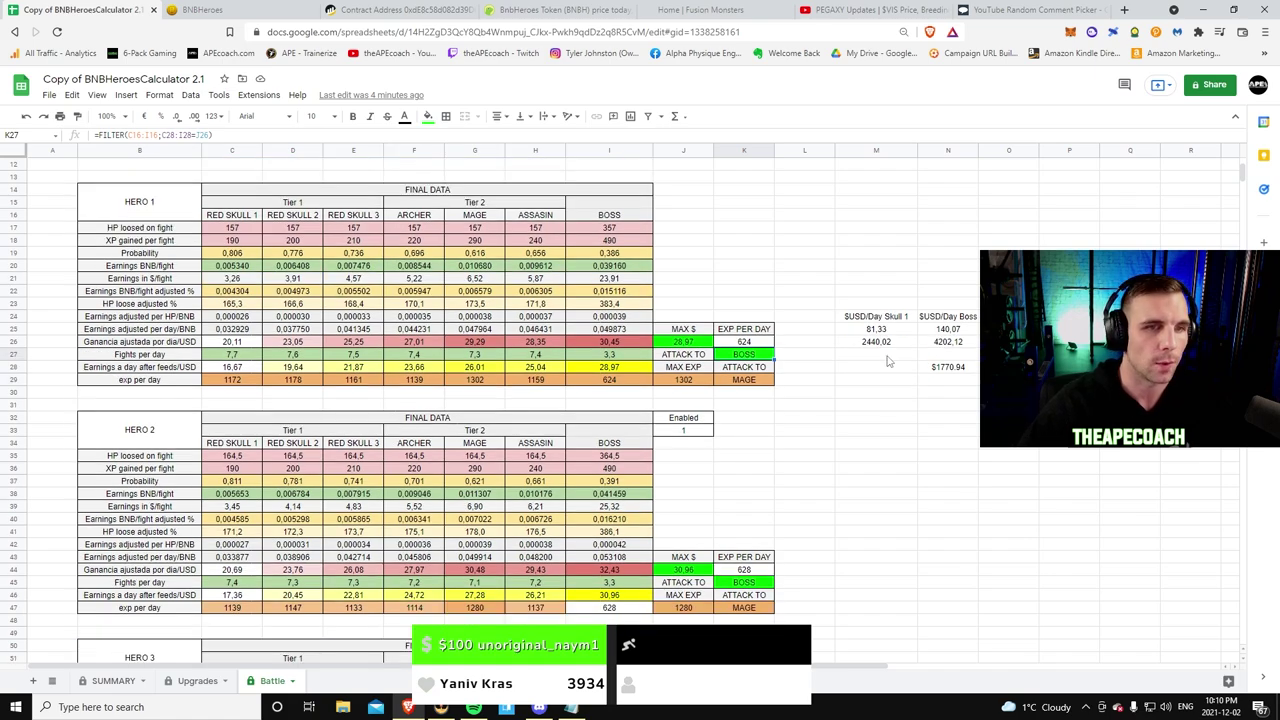
scroll(222, 368, "down", 1)
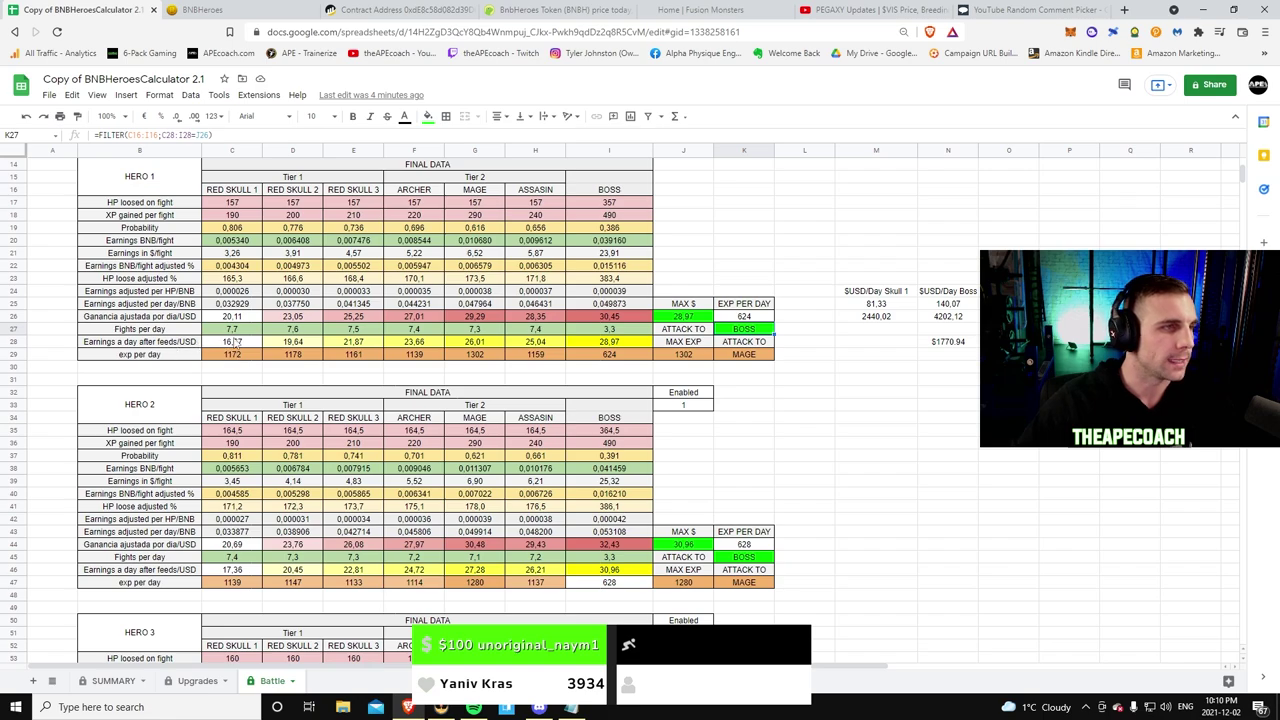
Step: Trace the Skull 1 daily total back to the heroes' Red Skull 1 earnings after fees
left_click(232, 342)
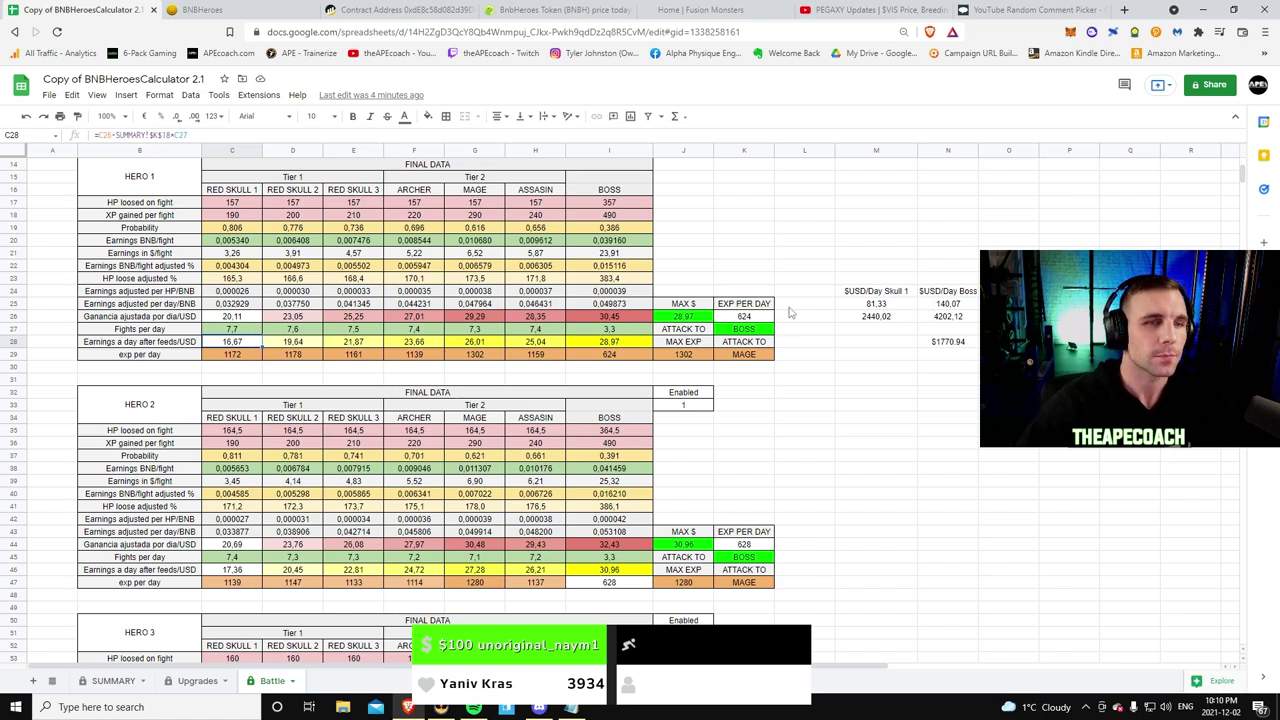
left_click(880, 316)
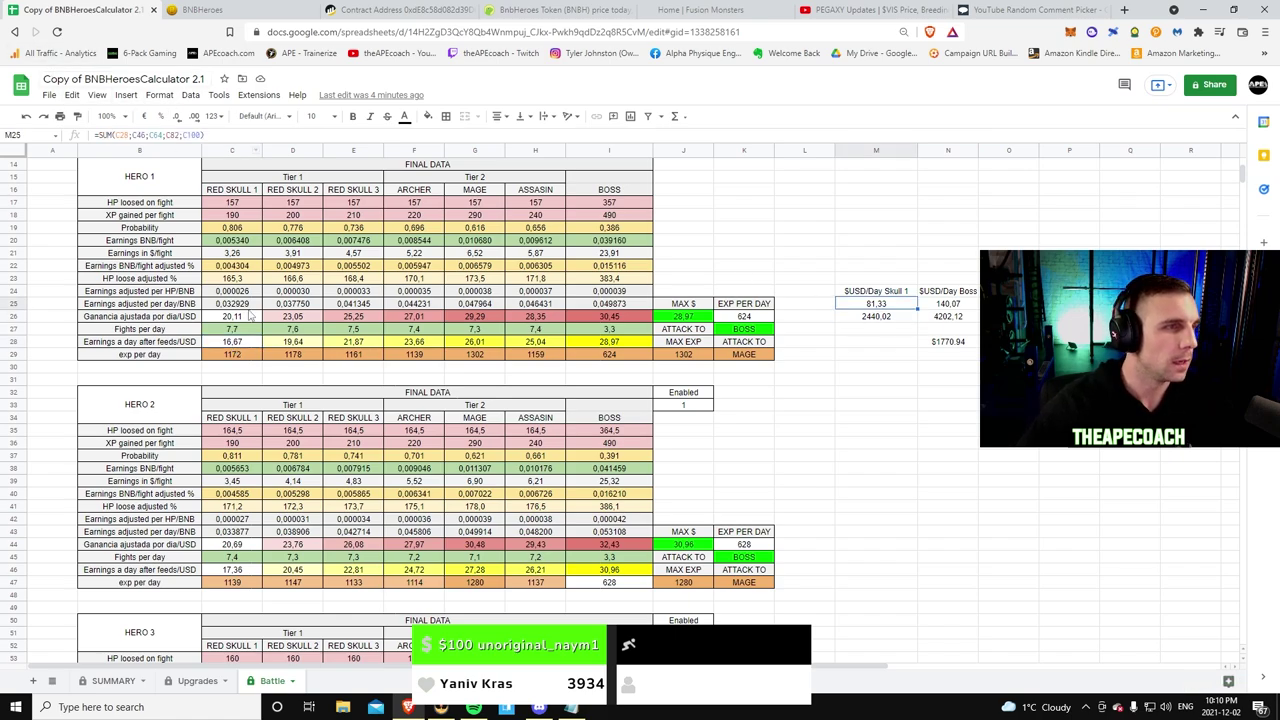
left_click(240, 342)
scroll(250, 576, "down", 4)
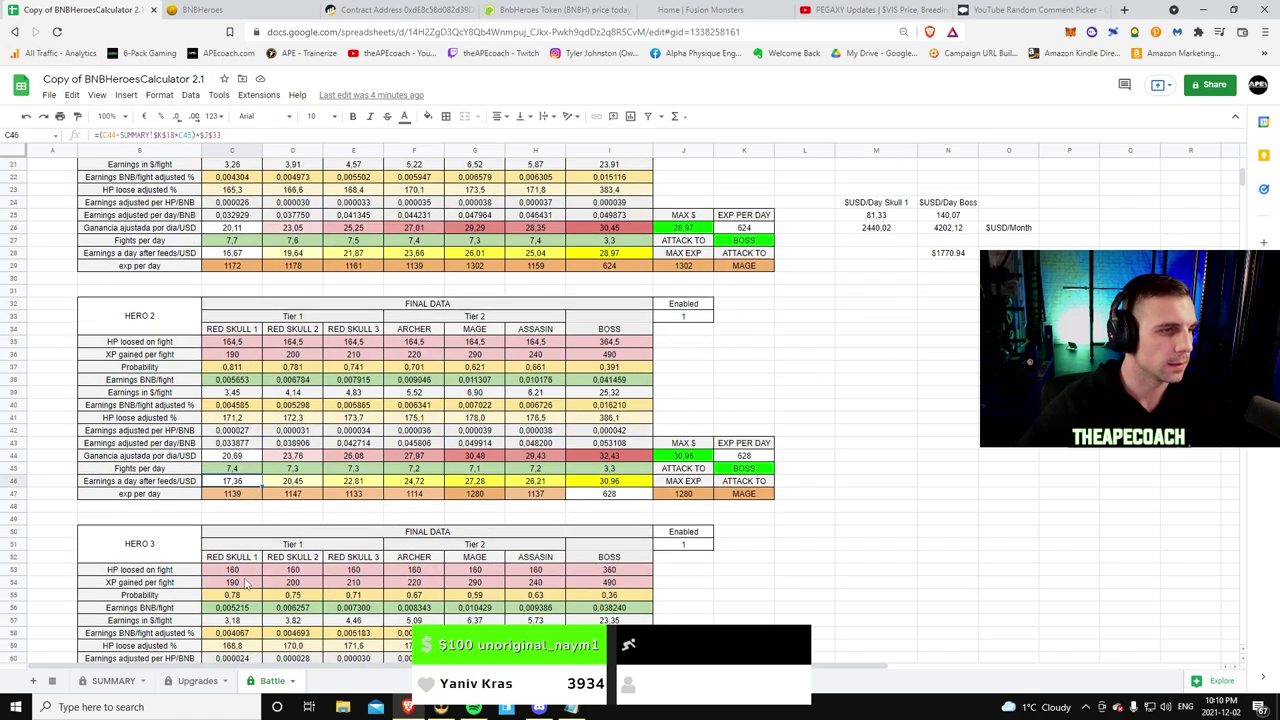
left_click(238, 658)
left_click(240, 646)
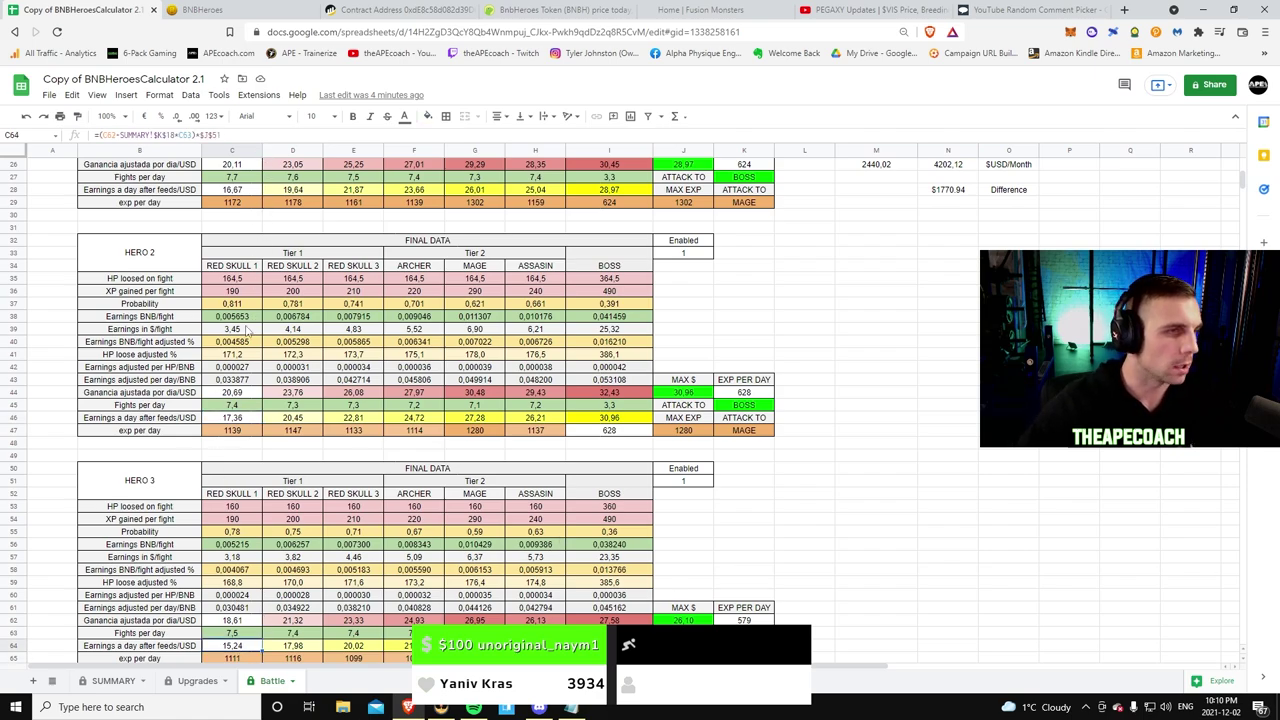
scroll(246, 349, "down", 6)
scroll(246, 349, "up", 10)
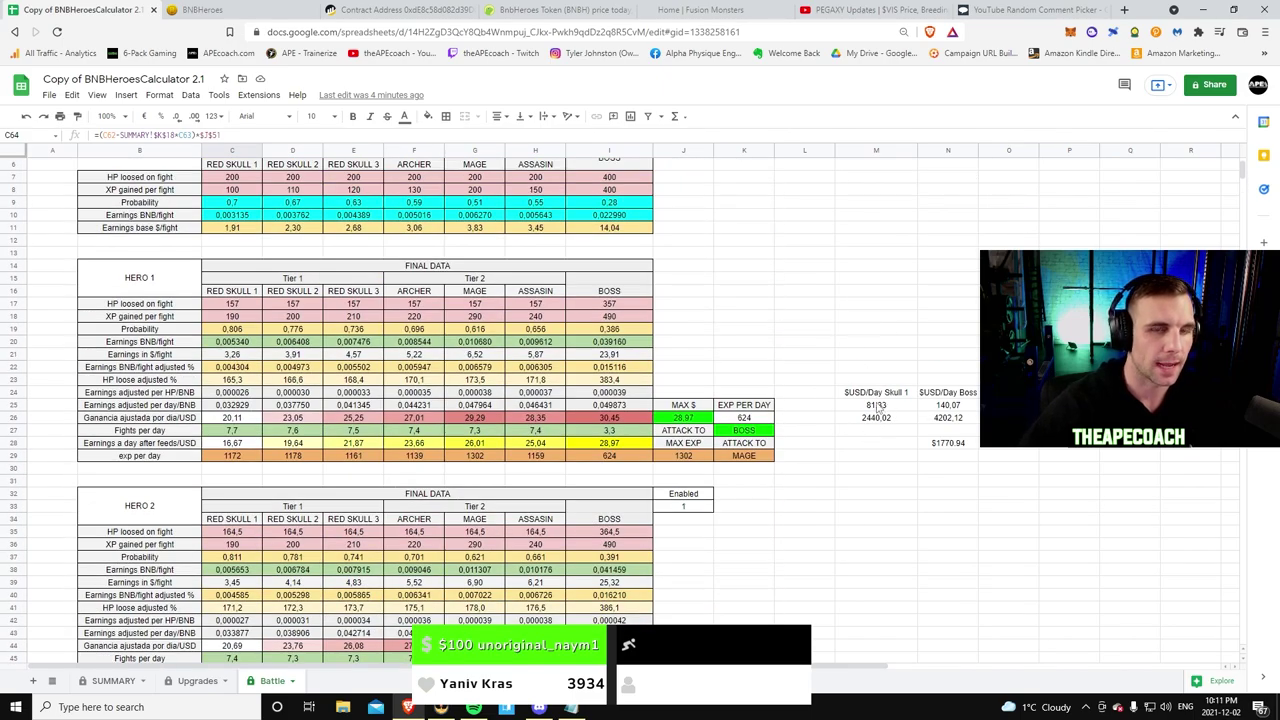
Step: Compare the Skull 1 and Boss daily total formulas and check Red Skull 1's base win probability
left_click(880, 406)
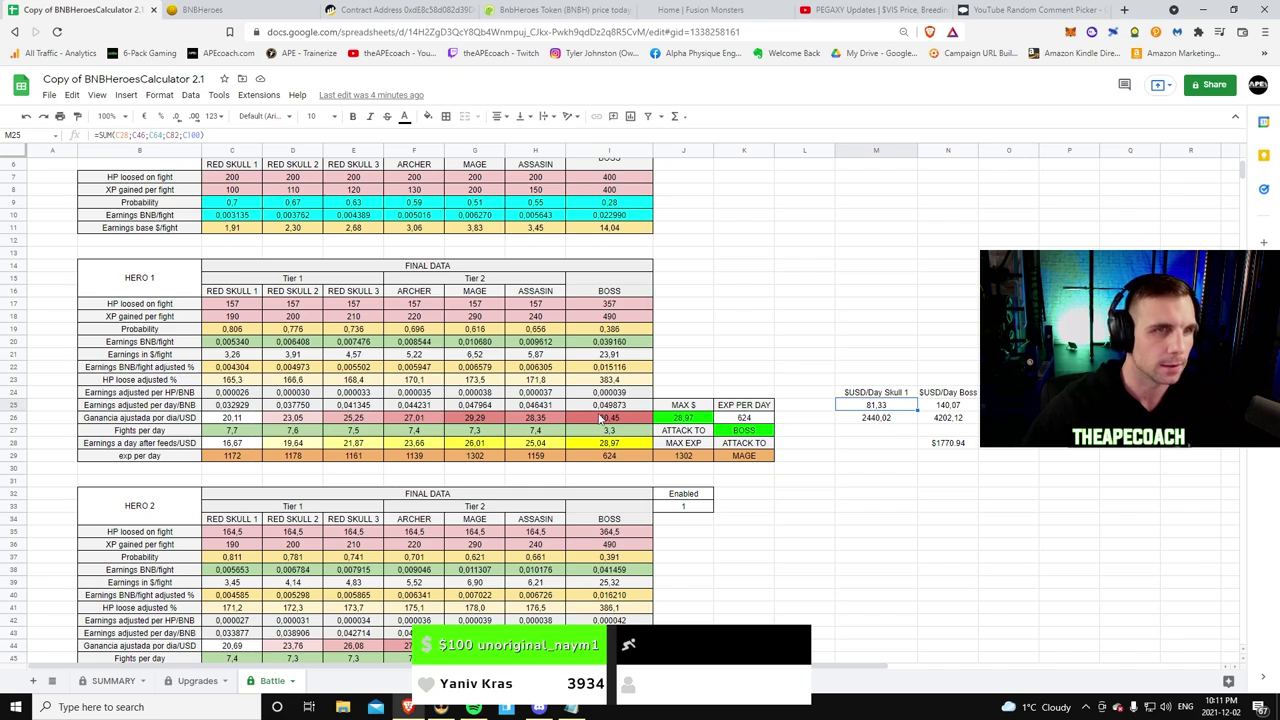
left_click(950, 406)
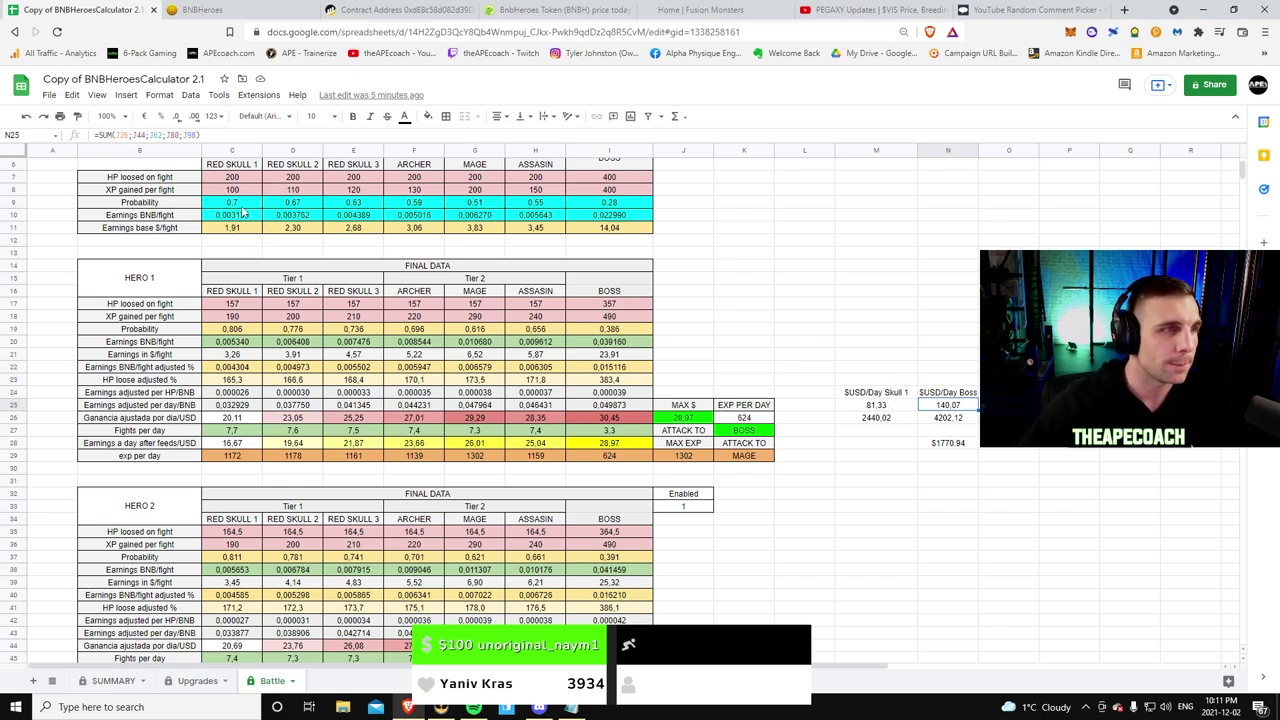
scroll(241, 212, "up", 2)
left_click(232, 266)
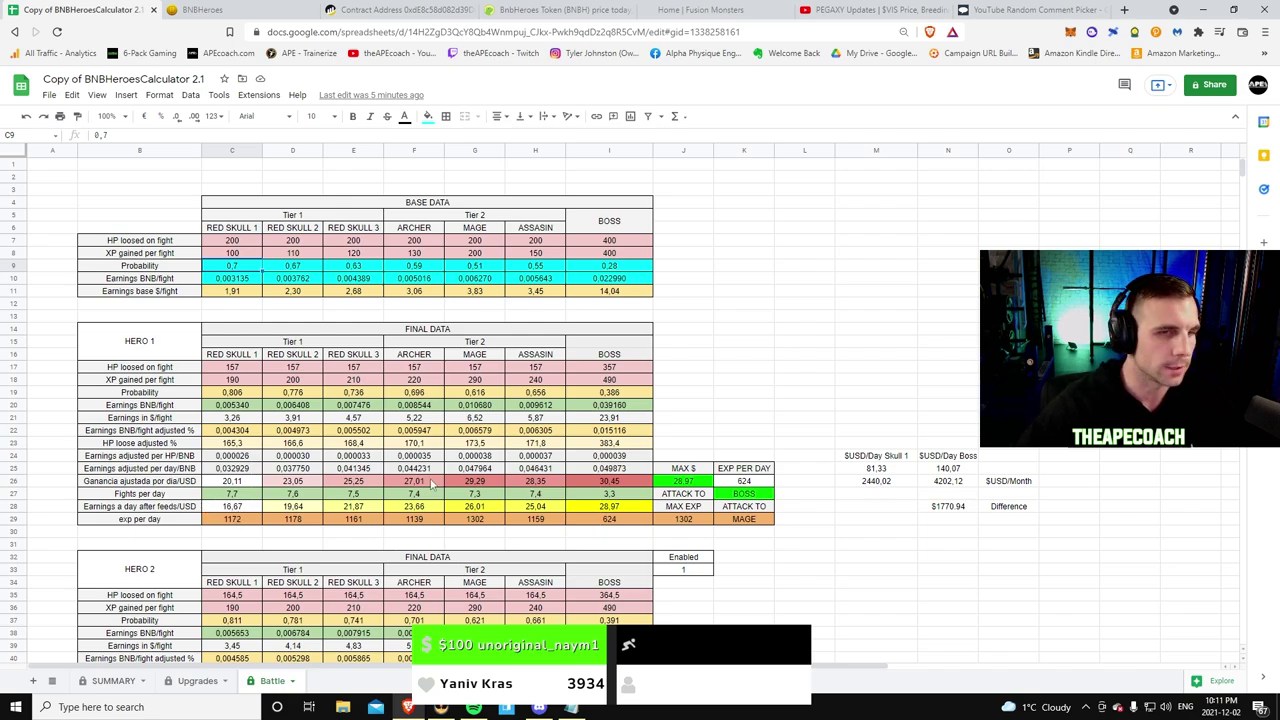
scroll(769, 457, "down", 1)
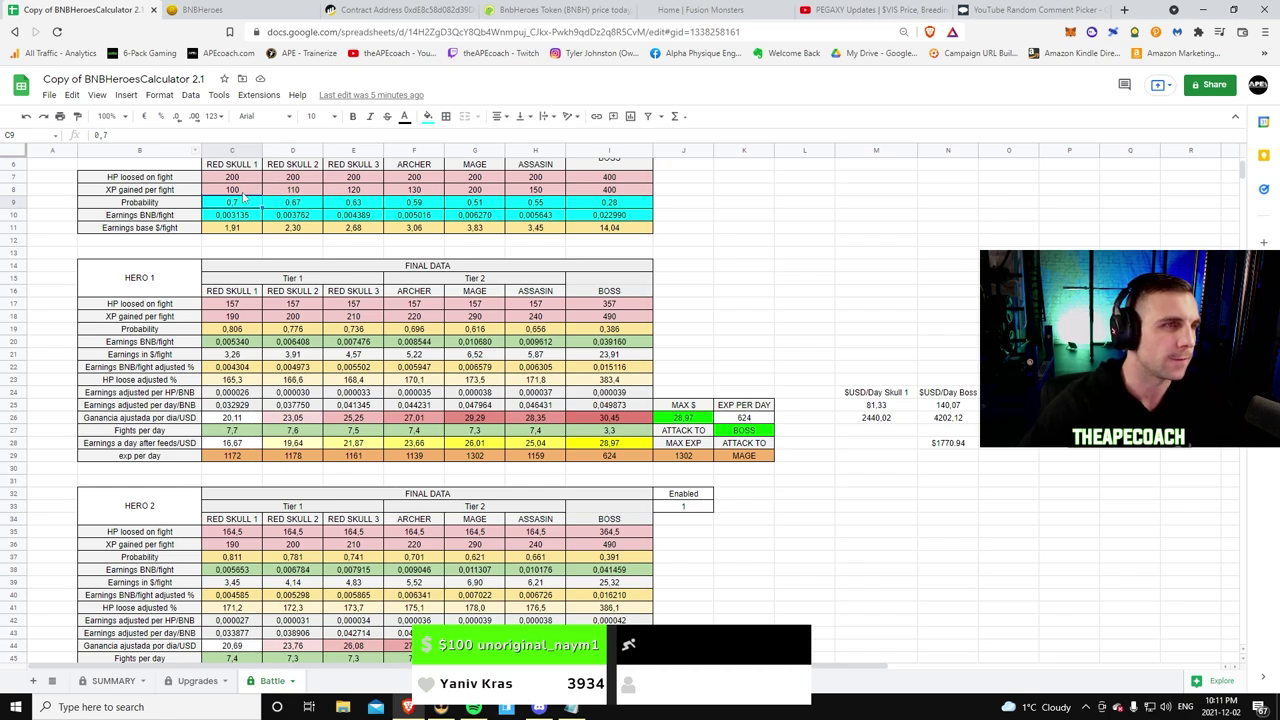
scroll(948, 400, "down", 1)
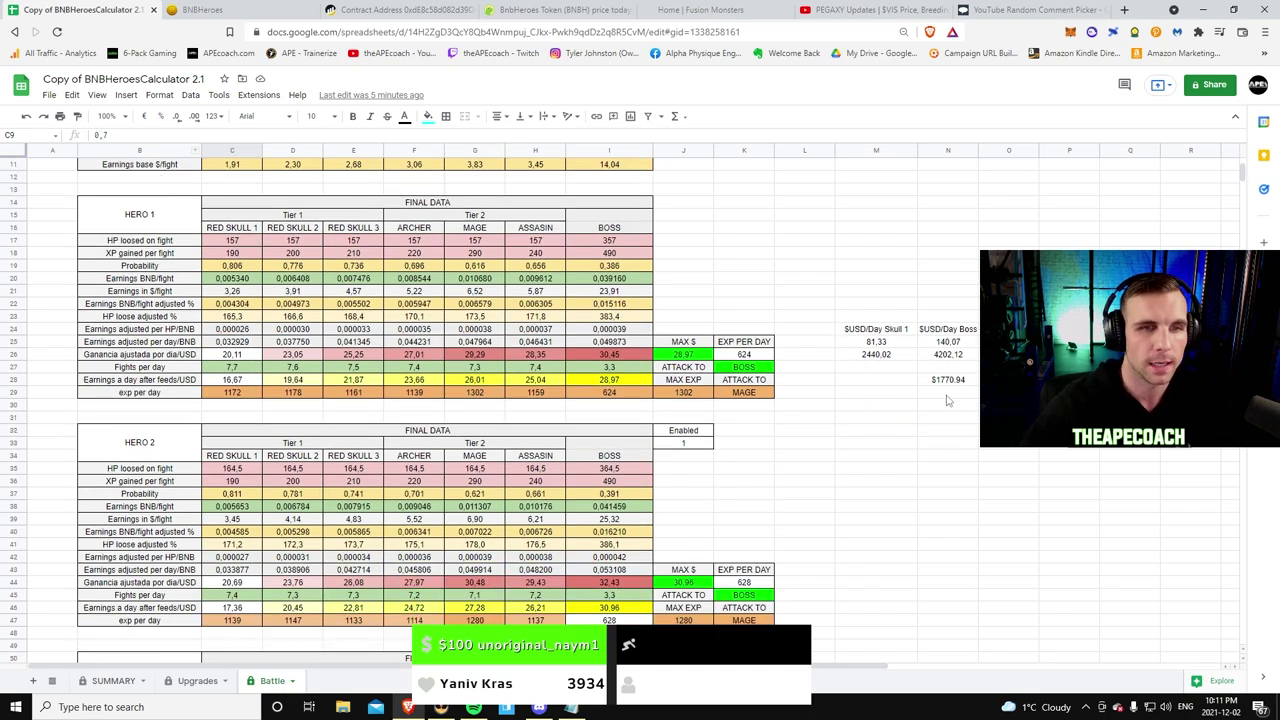
scroll(943, 308, "down", 2)
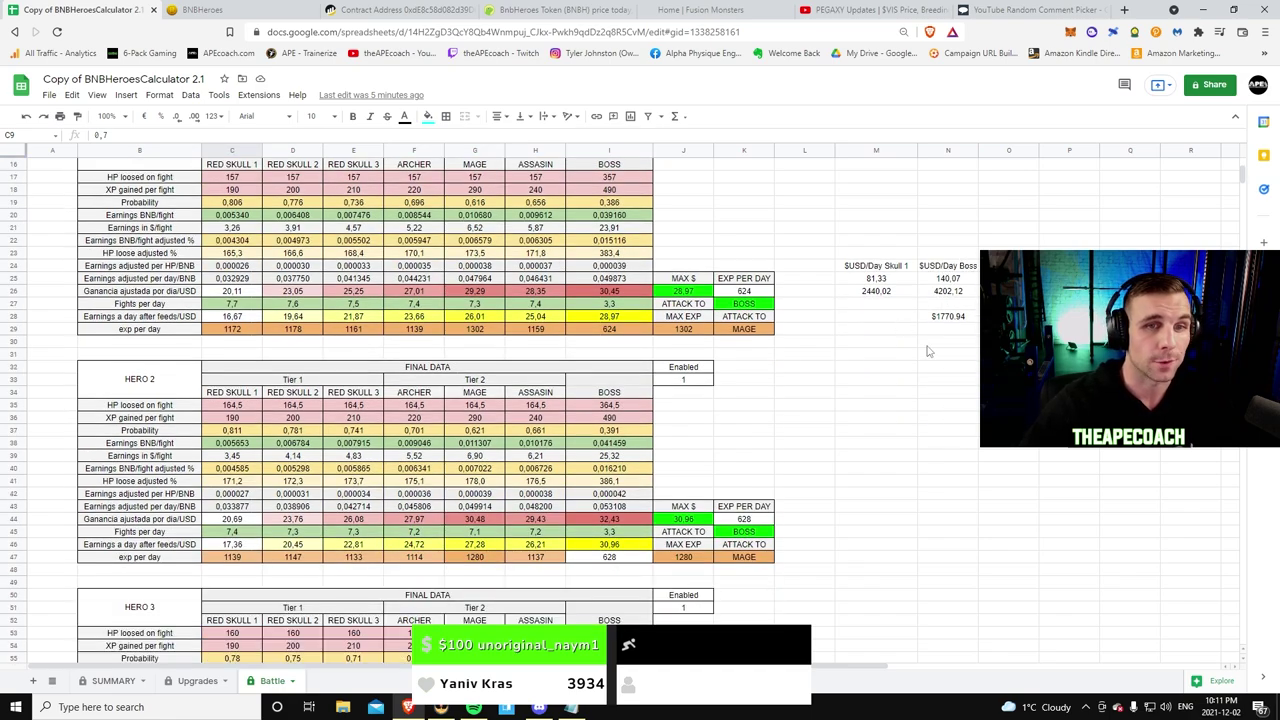
Step: Compare the daily and monthly USD earnings for Skull 1 and Boss, and check the monthly difference
left_click(950, 278)
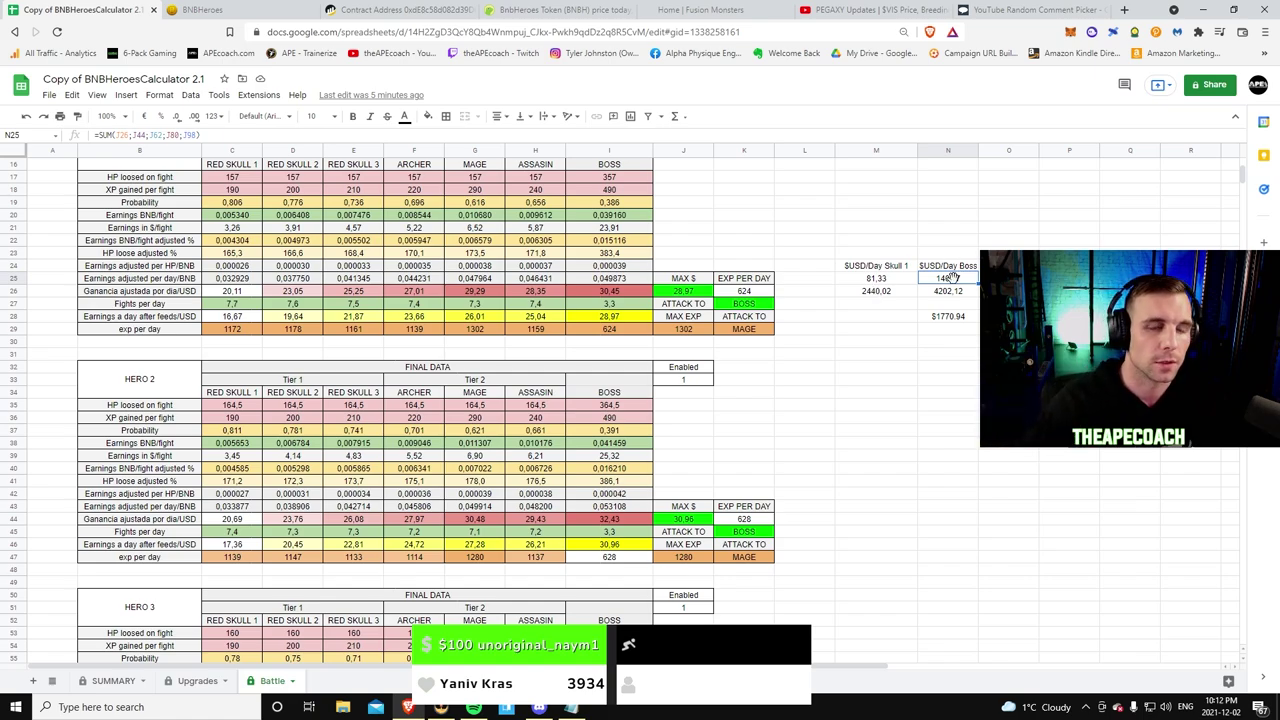
left_click(888, 292)
left_click(875, 278)
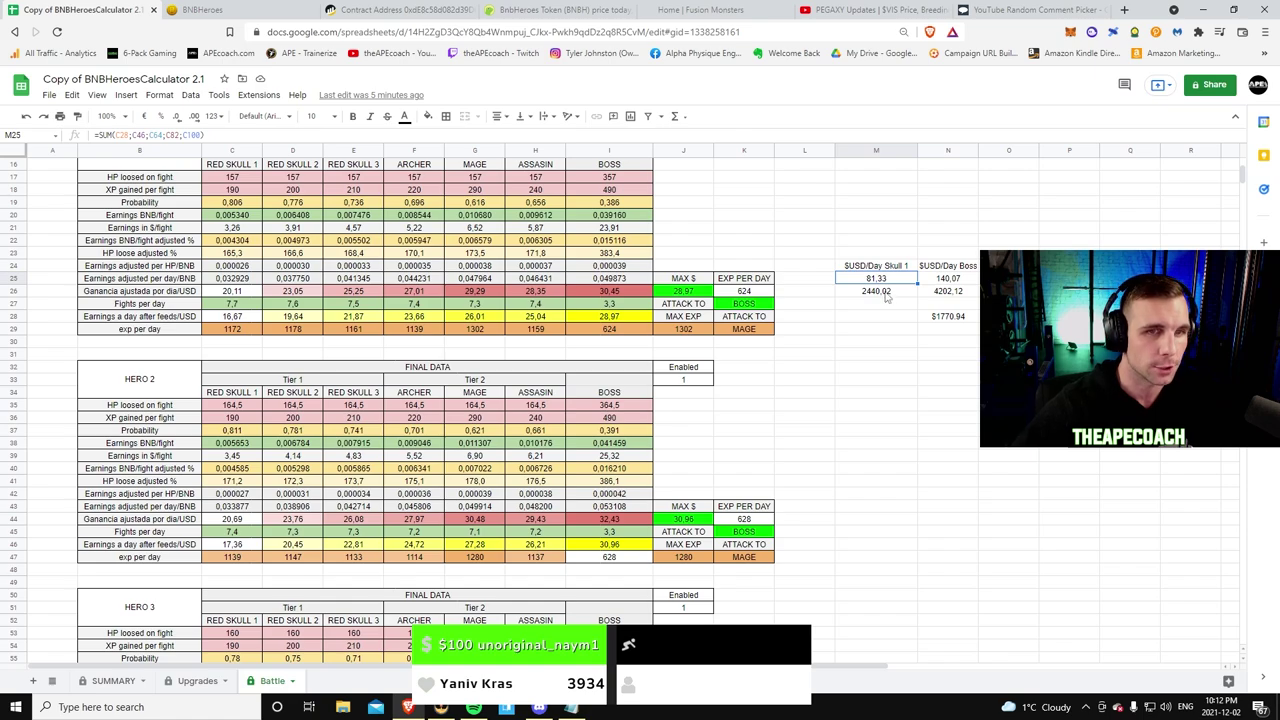
left_click(885, 293)
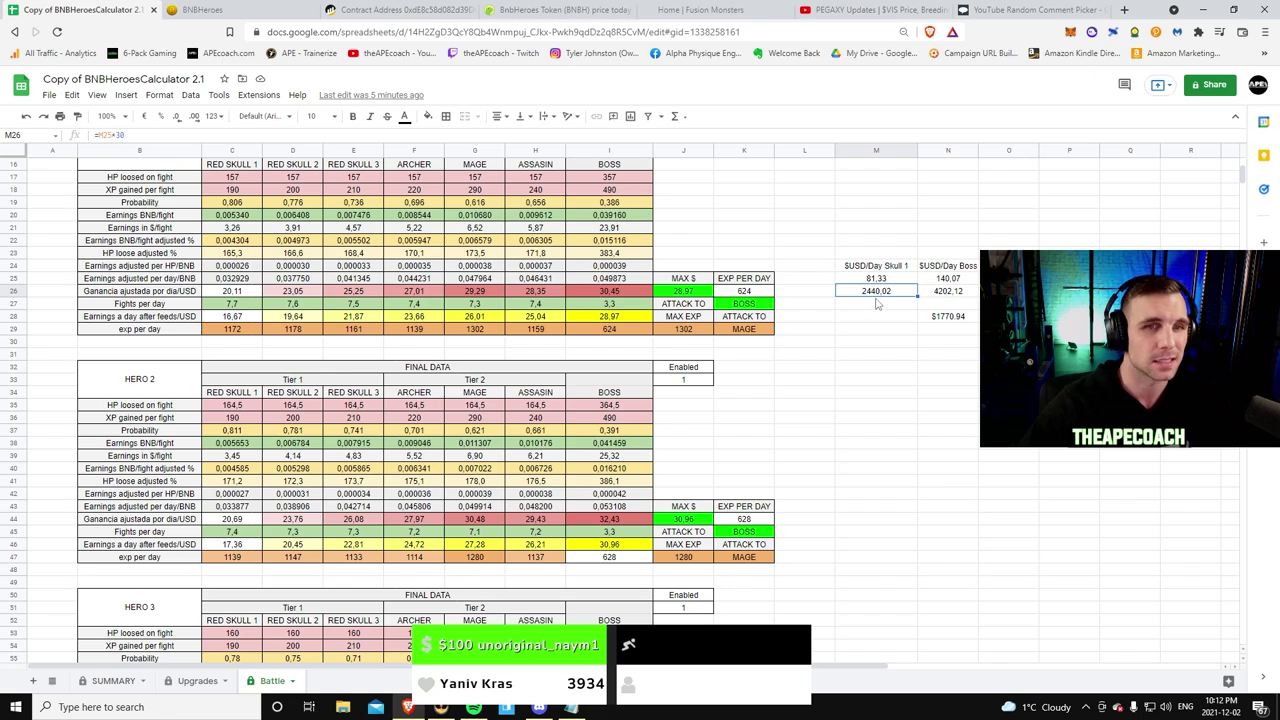
left_click(950, 296)
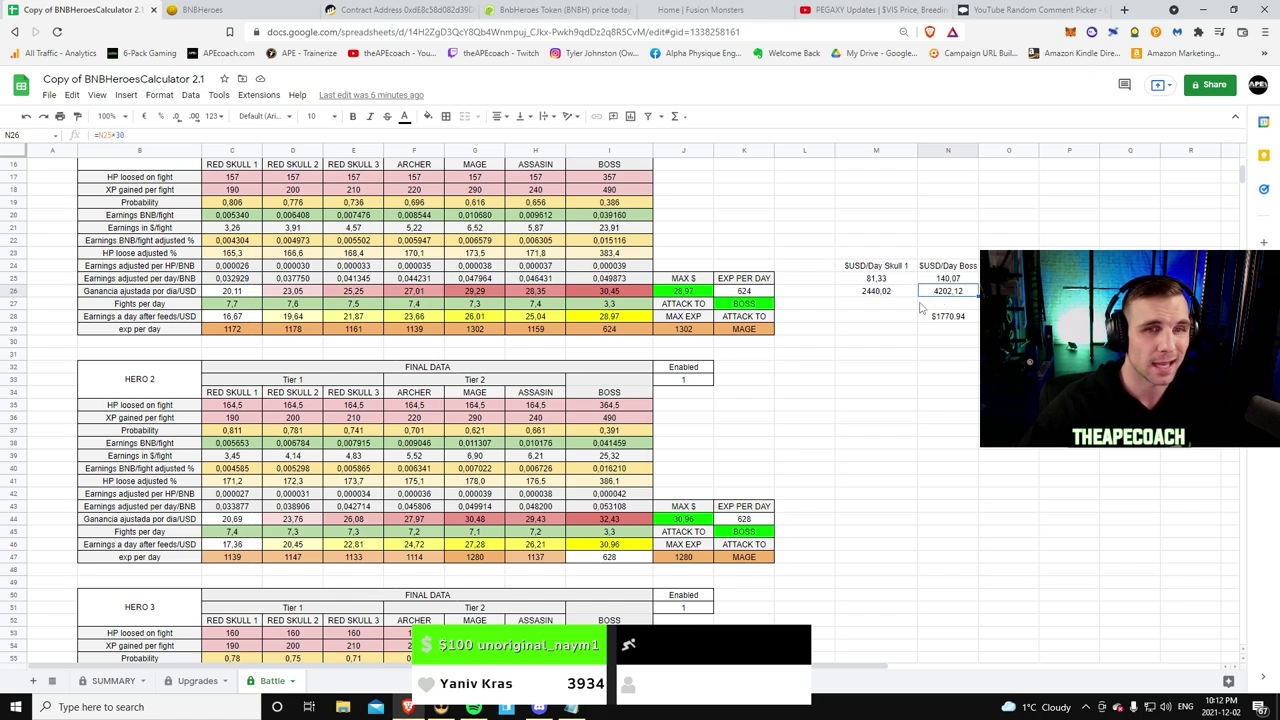
left_click(944, 322)
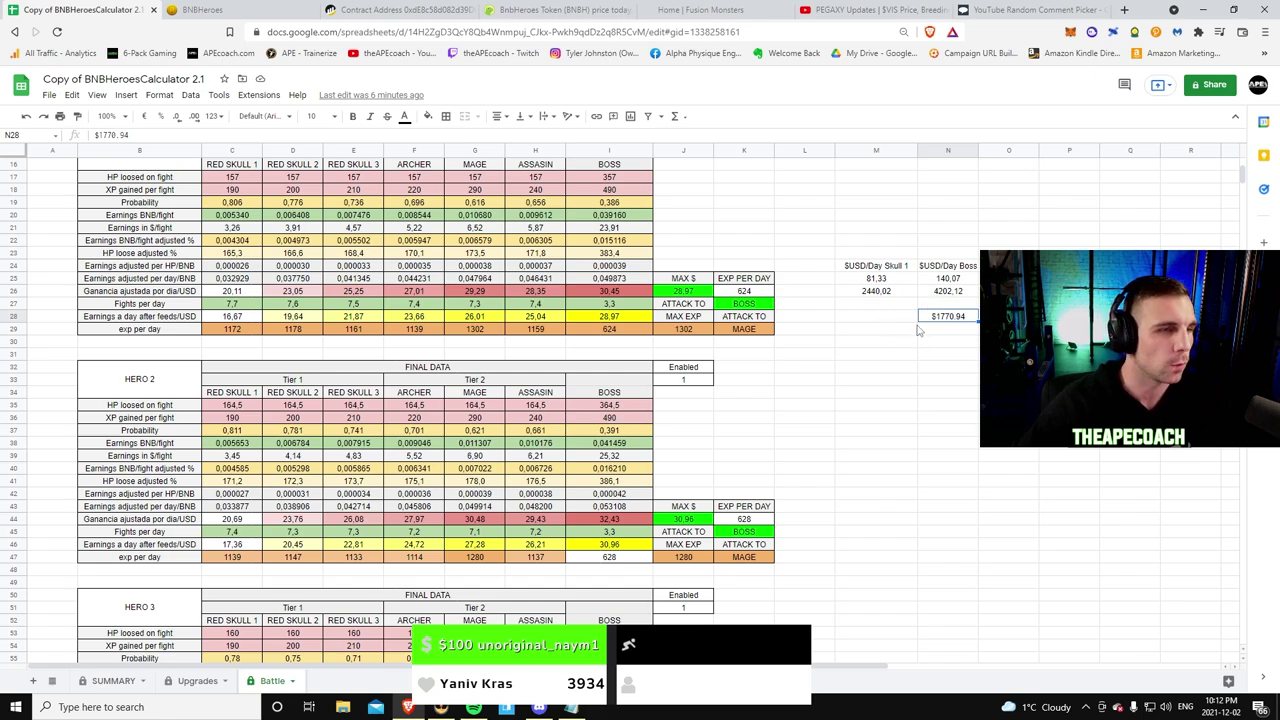
scroll(916, 340, "up", 2)
scroll(916, 340, "up", 2)
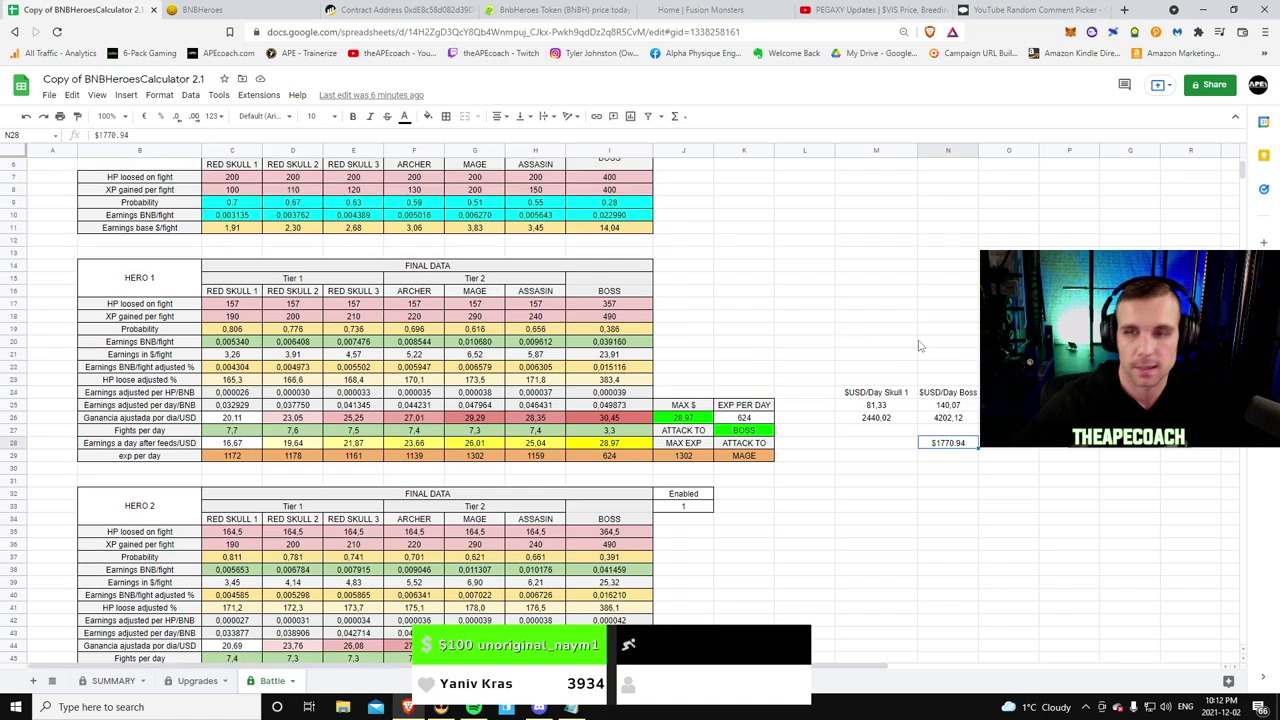
scroll(906, 395, "down", 2)
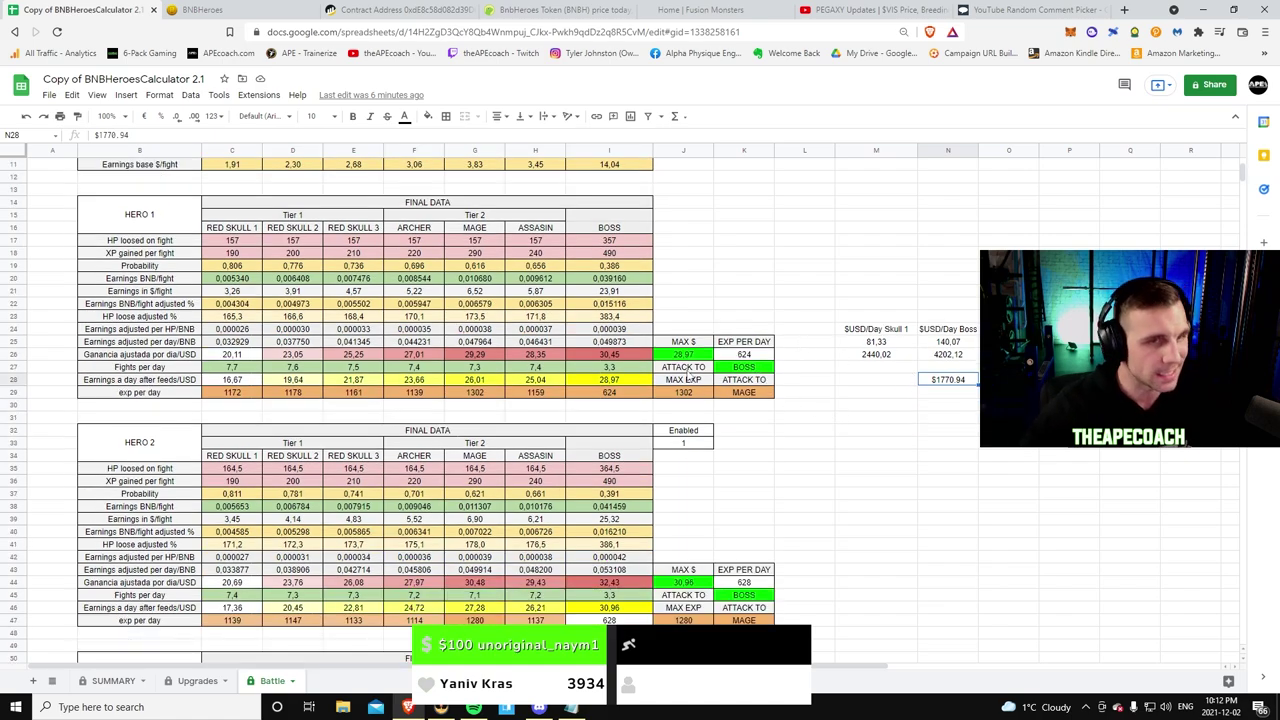
Step: Switch to the BNBHeroes game and fight the Chapter 1 boss Zangrief with the level 23 Hunter
left_click(205, 10)
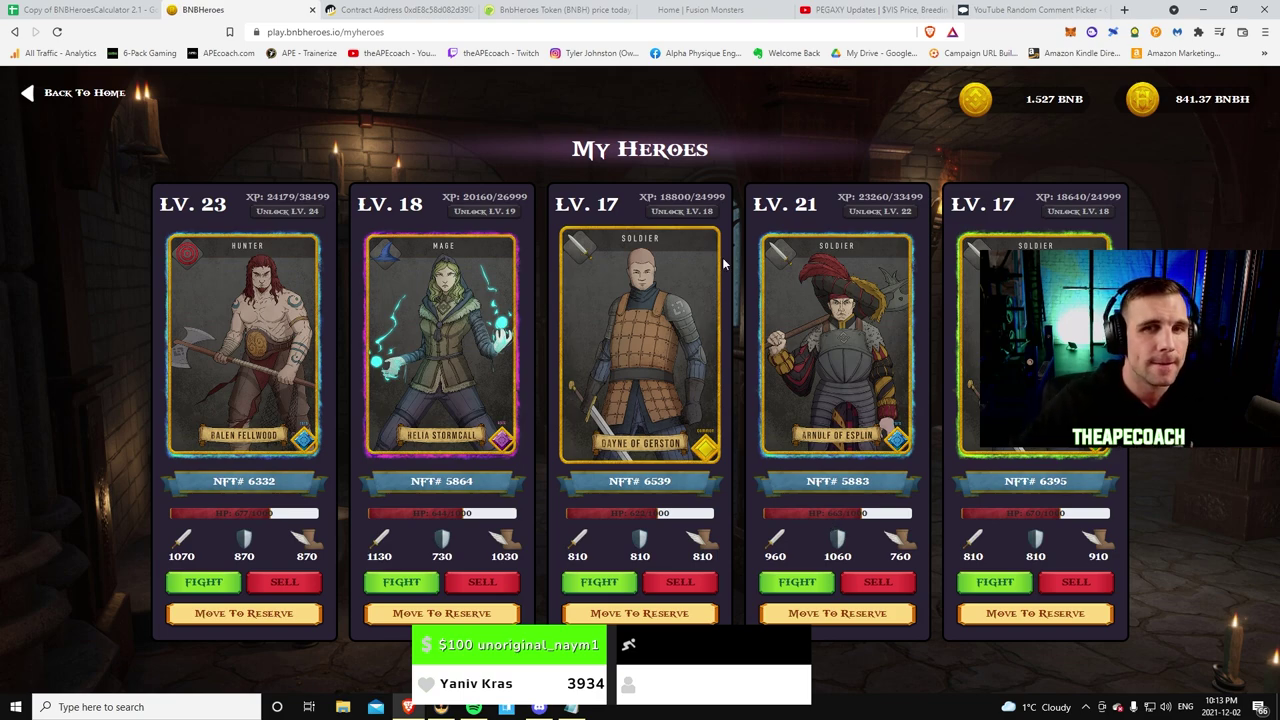
left_click(128, 95)
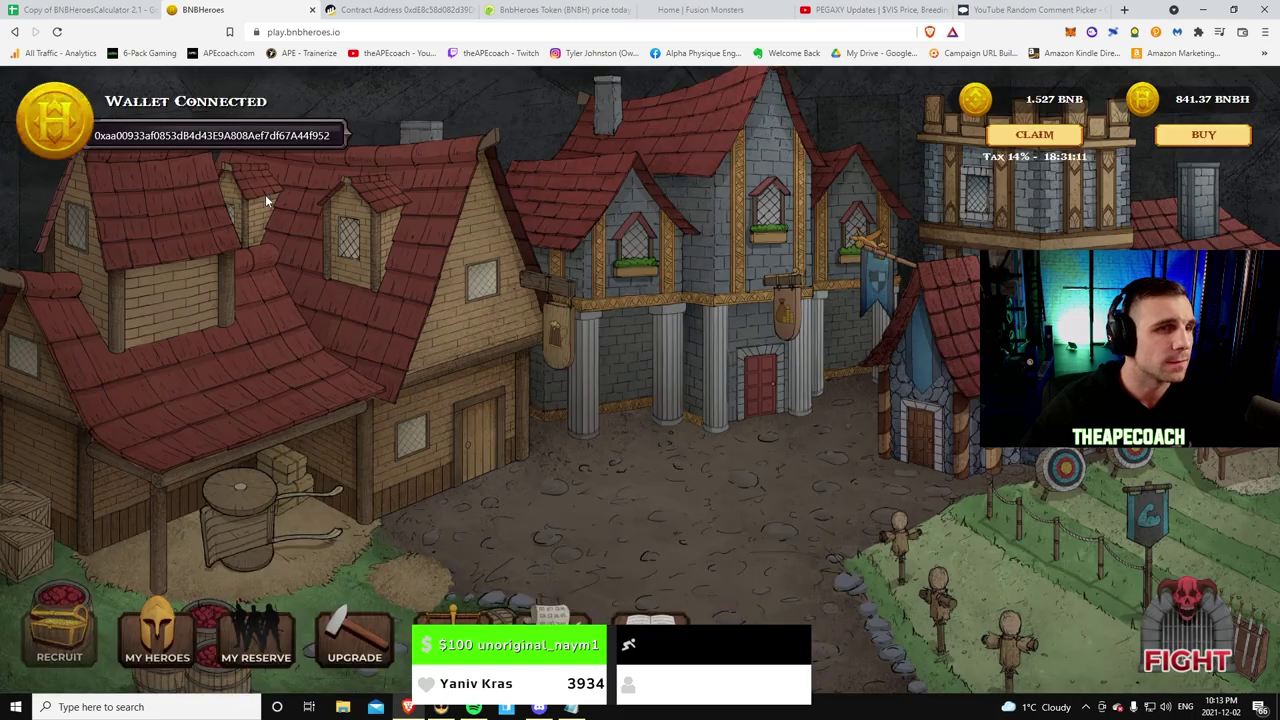
left_click(1187, 642)
left_click(750, 210)
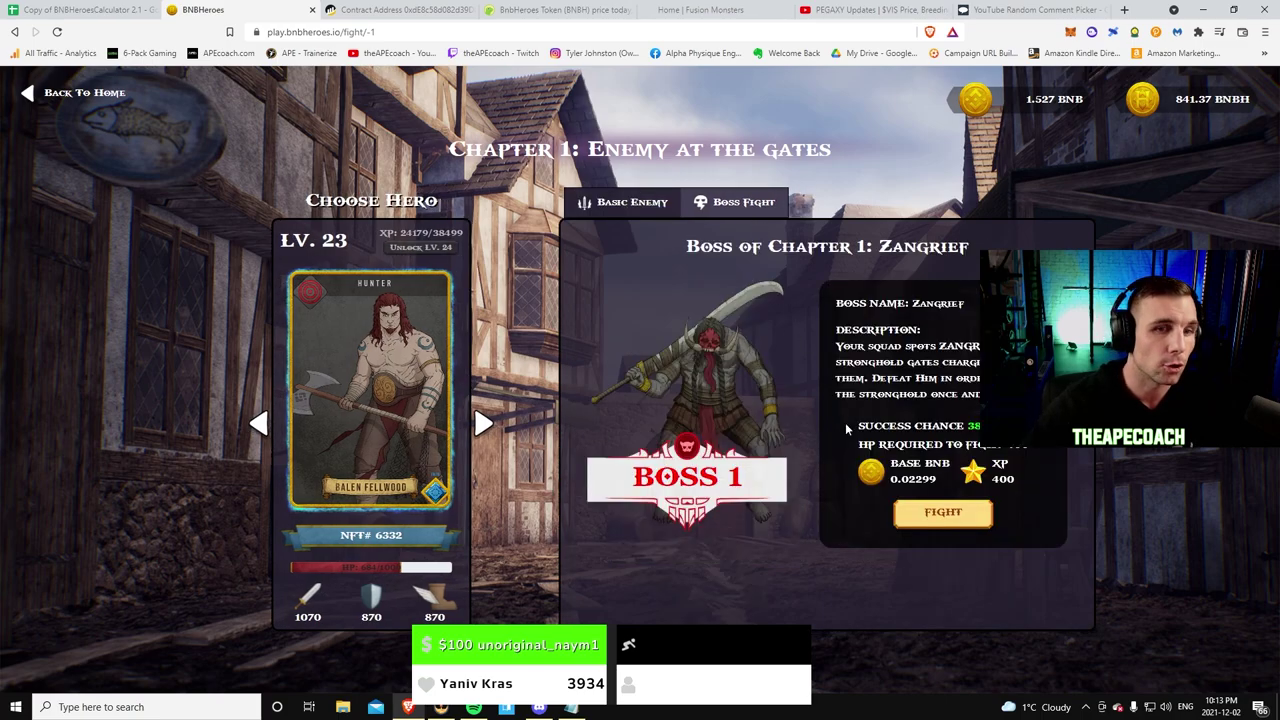
left_click(950, 517)
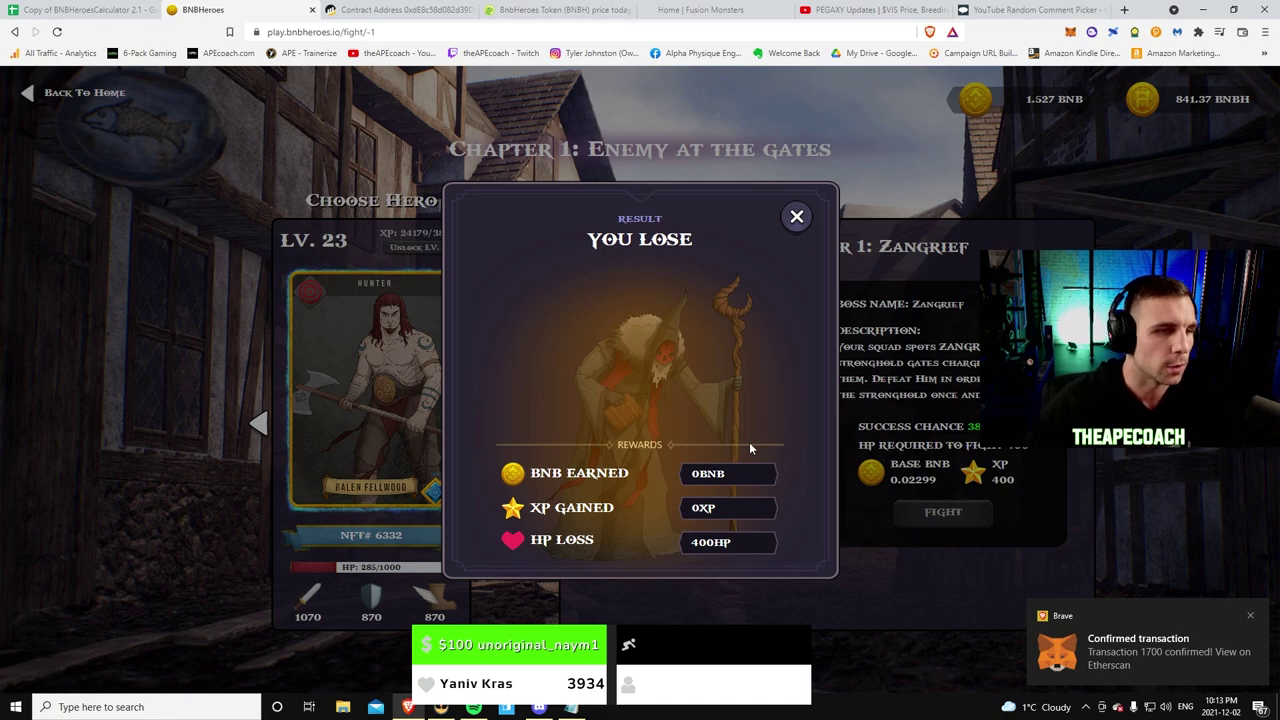
Step: Fight Zangrief with the level 18 Mage, approving the wallet transaction, and highlight the BNB earned in the result
left_click(796, 216)
left_click(484, 424)
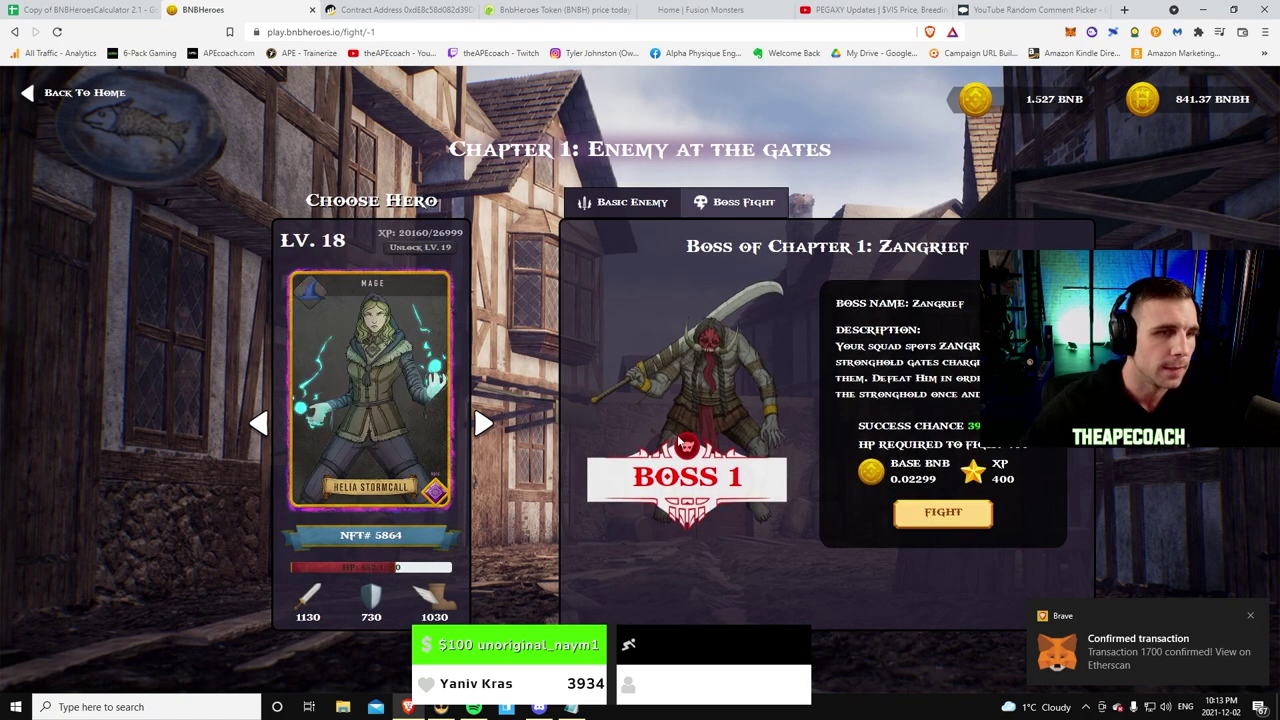
left_click(943, 511)
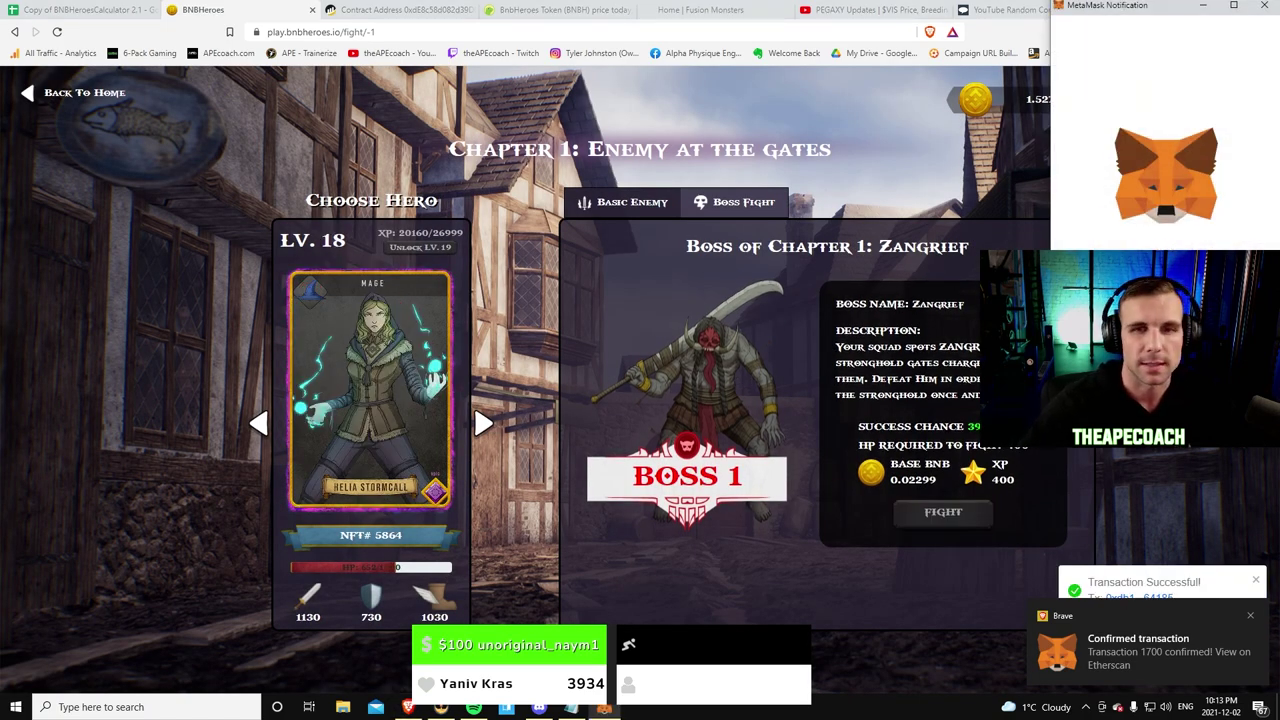
key("Return")
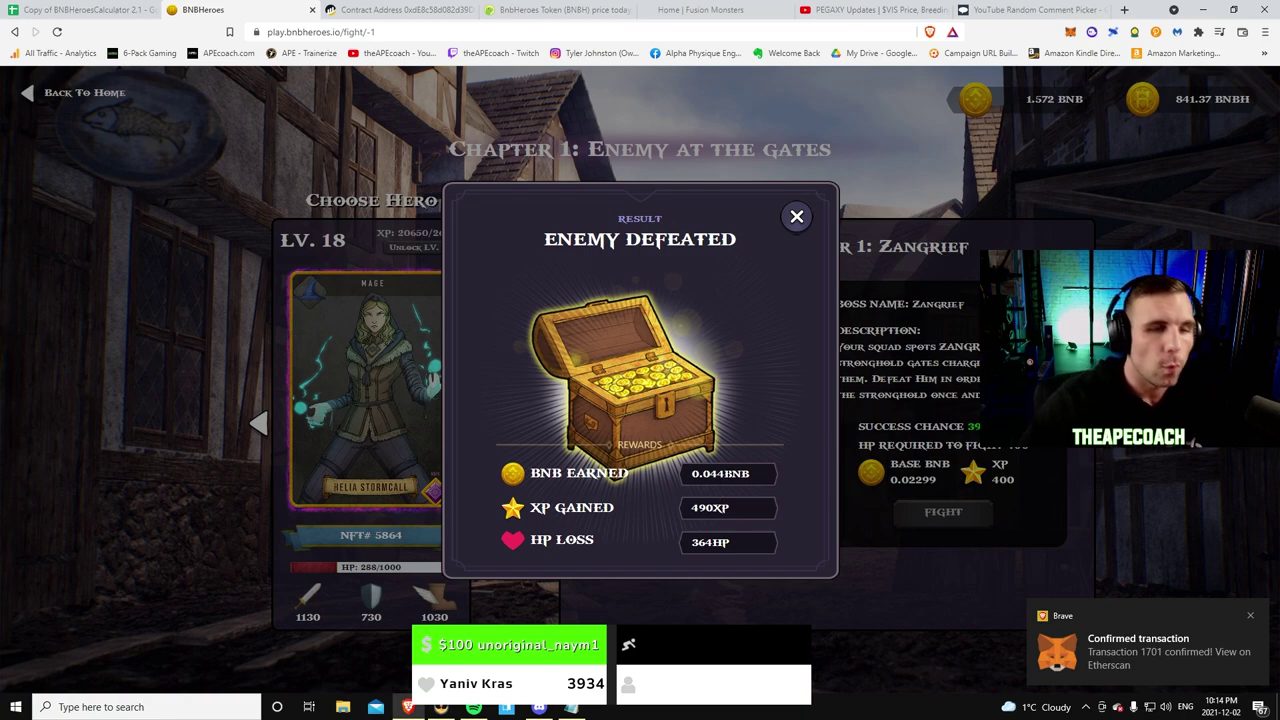
left_click_drag(702, 474, 724, 474)
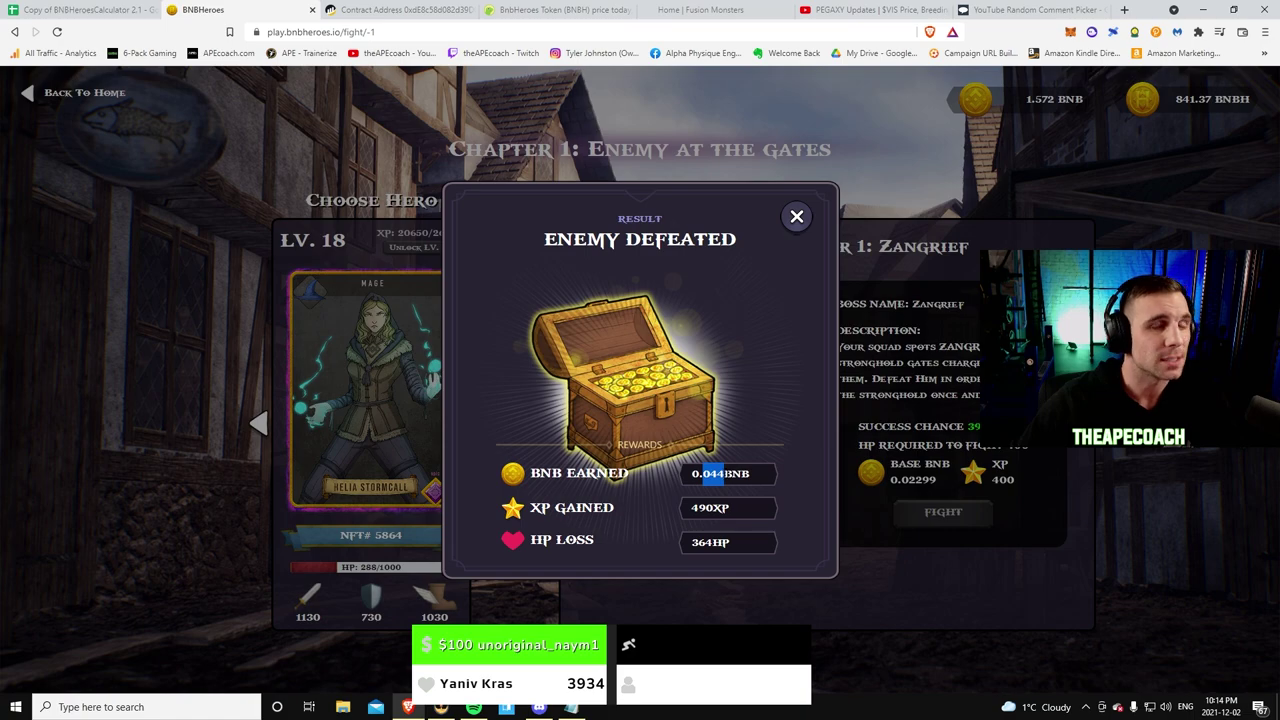
Step: Dismiss the Mage's fight result and fight Zangrief with the level 17 Soldier Dayne of Gerston, approving the wallet transaction
left_click(797, 218)
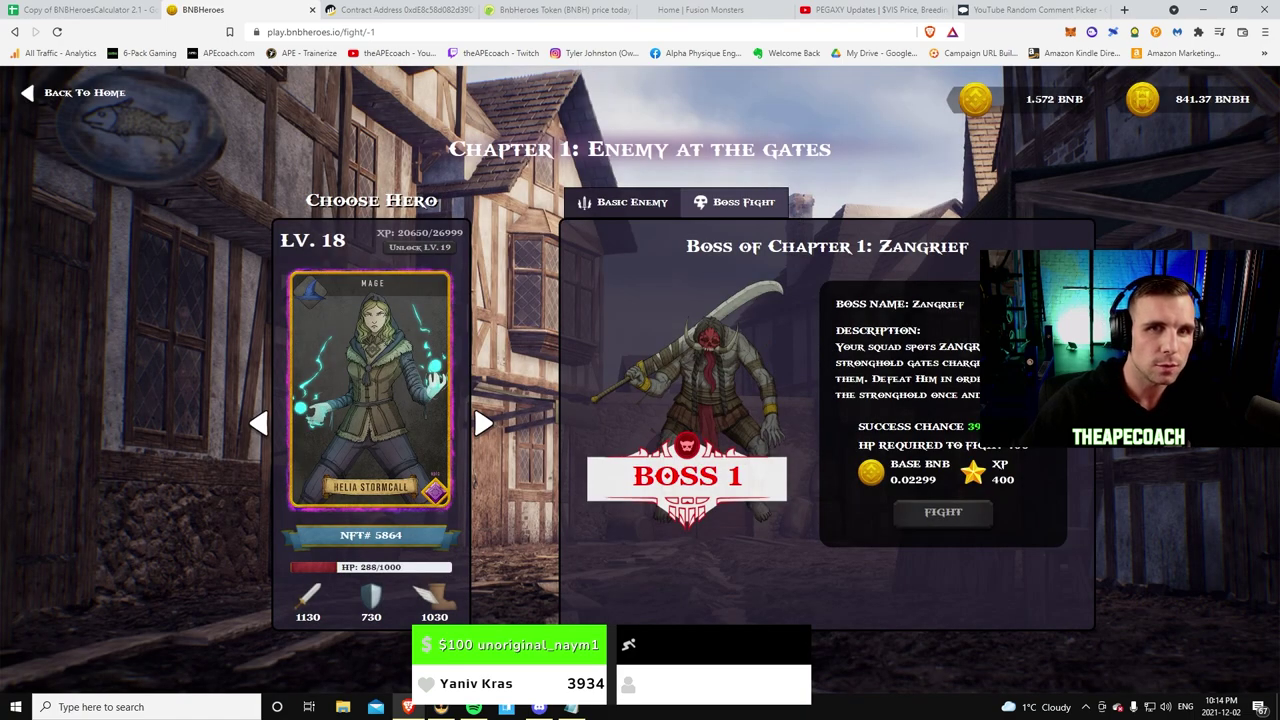
left_click(484, 424)
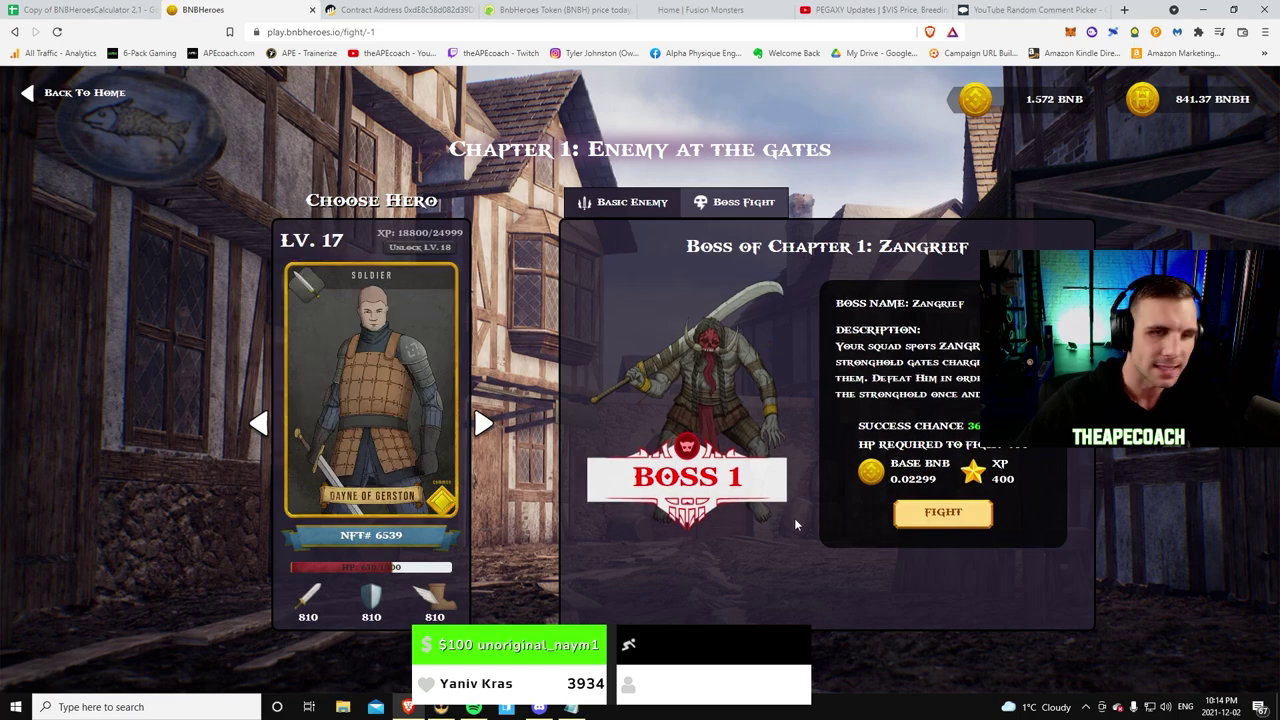
left_click(927, 513)
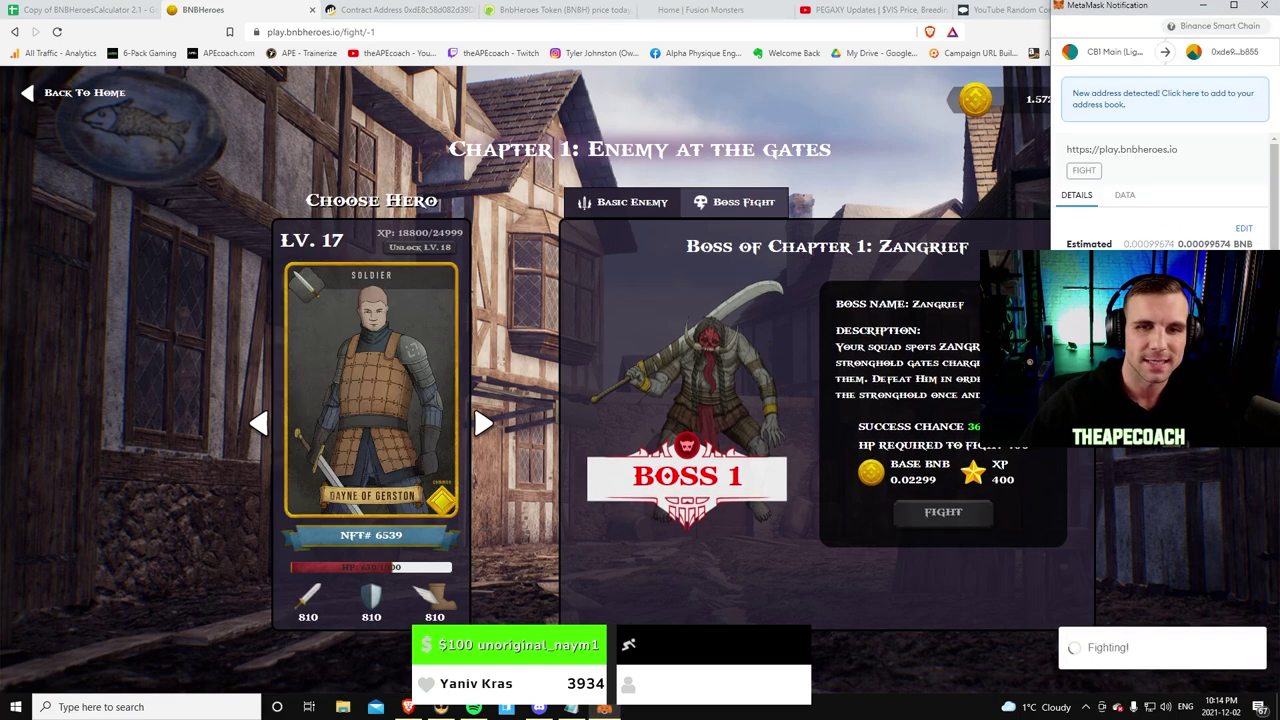
left_click(790, 315)
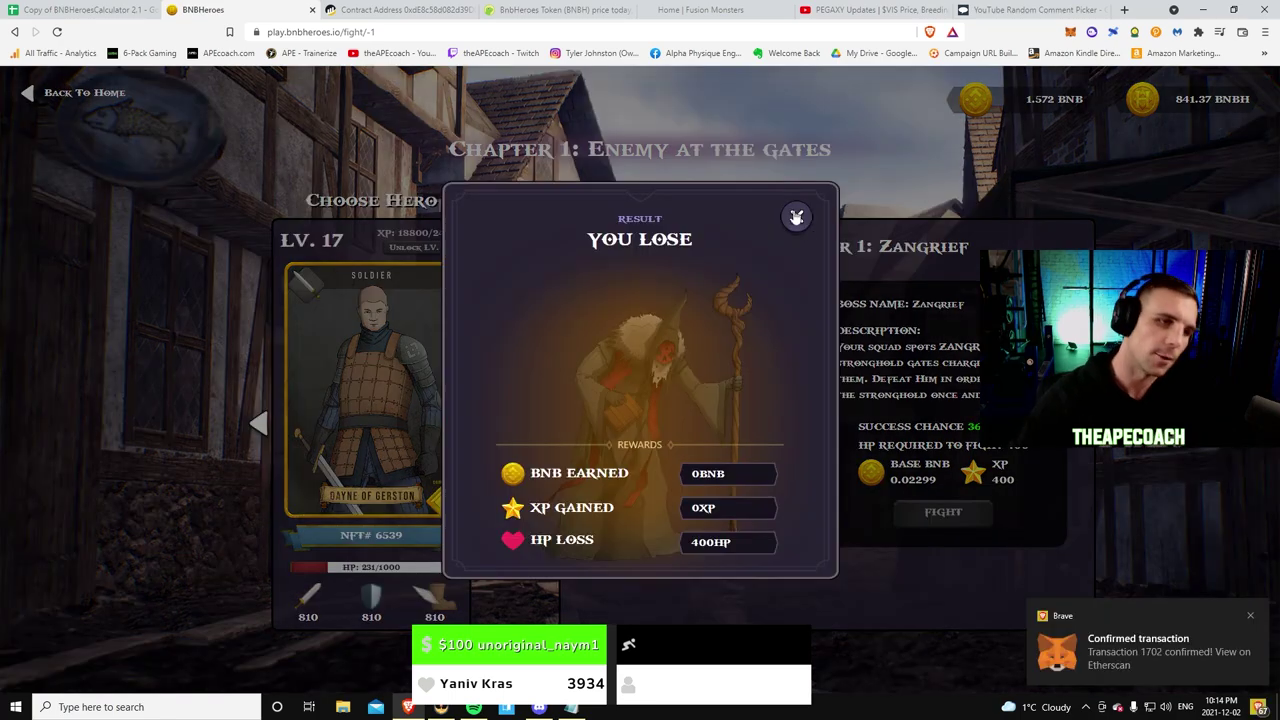
Step: Close the fight result and fight Zangrief with the level 21 Soldier Arnulf of Esplin
left_click(797, 217)
left_click(482, 424)
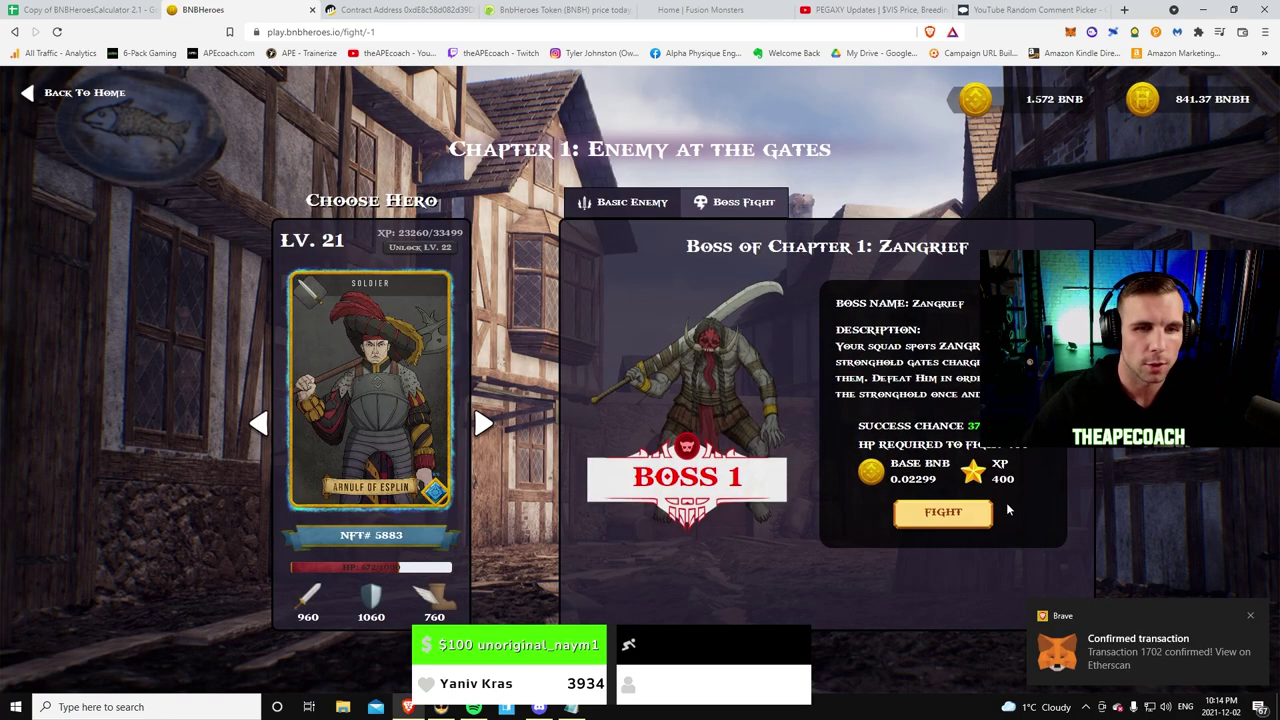
left_click(960, 512)
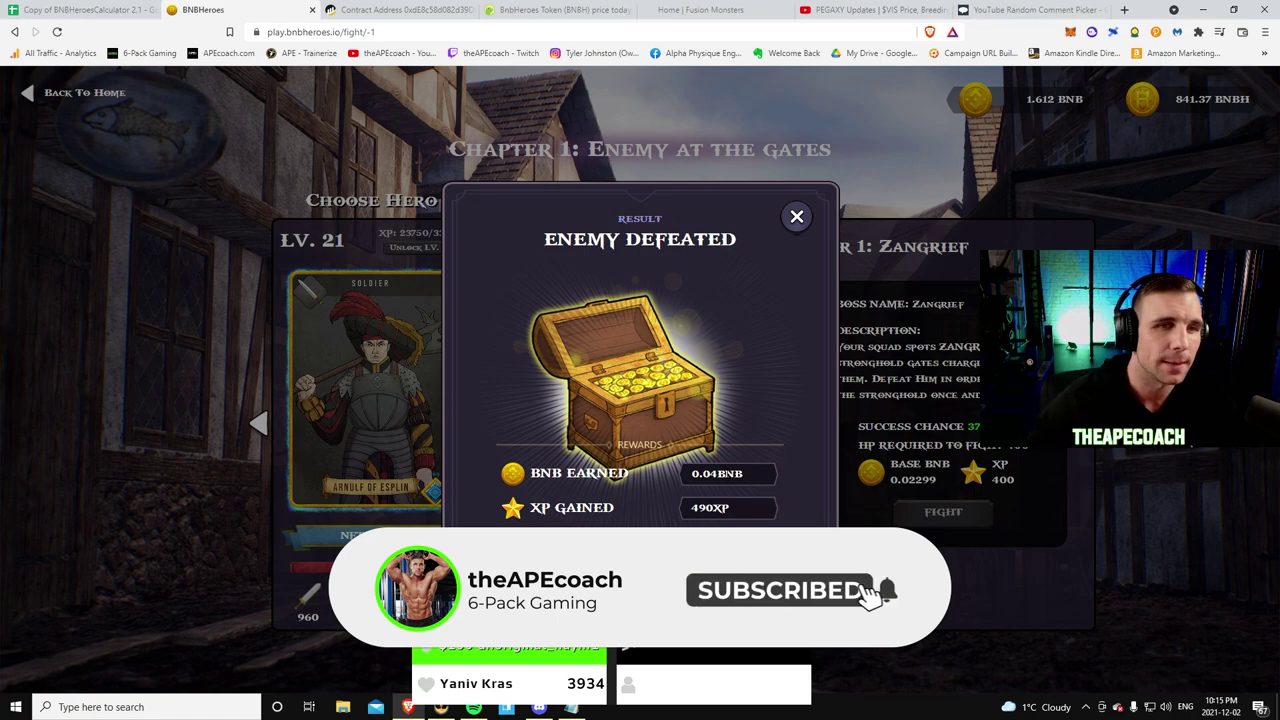
Step: Switch to the CoinGecko page for BnbHeroes Token and convert .084 BNBH to USD
left_click(537, 7)
left_click(527, 485)
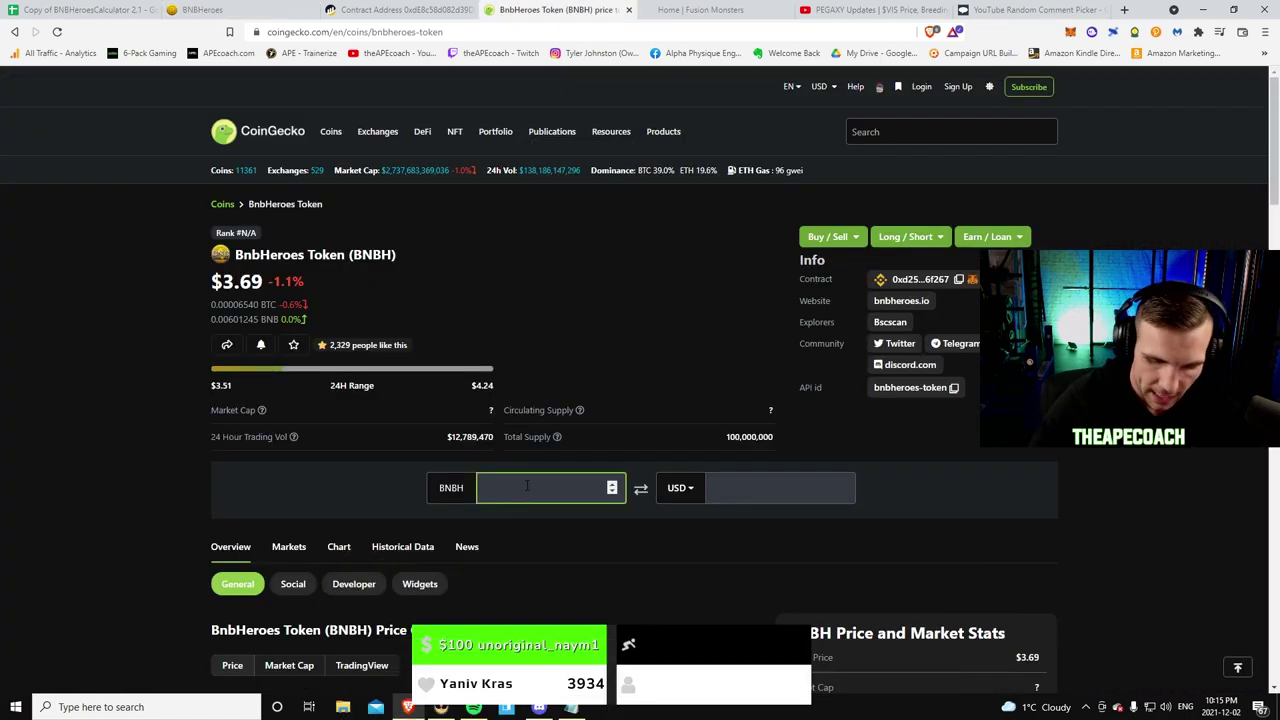
type(".084")
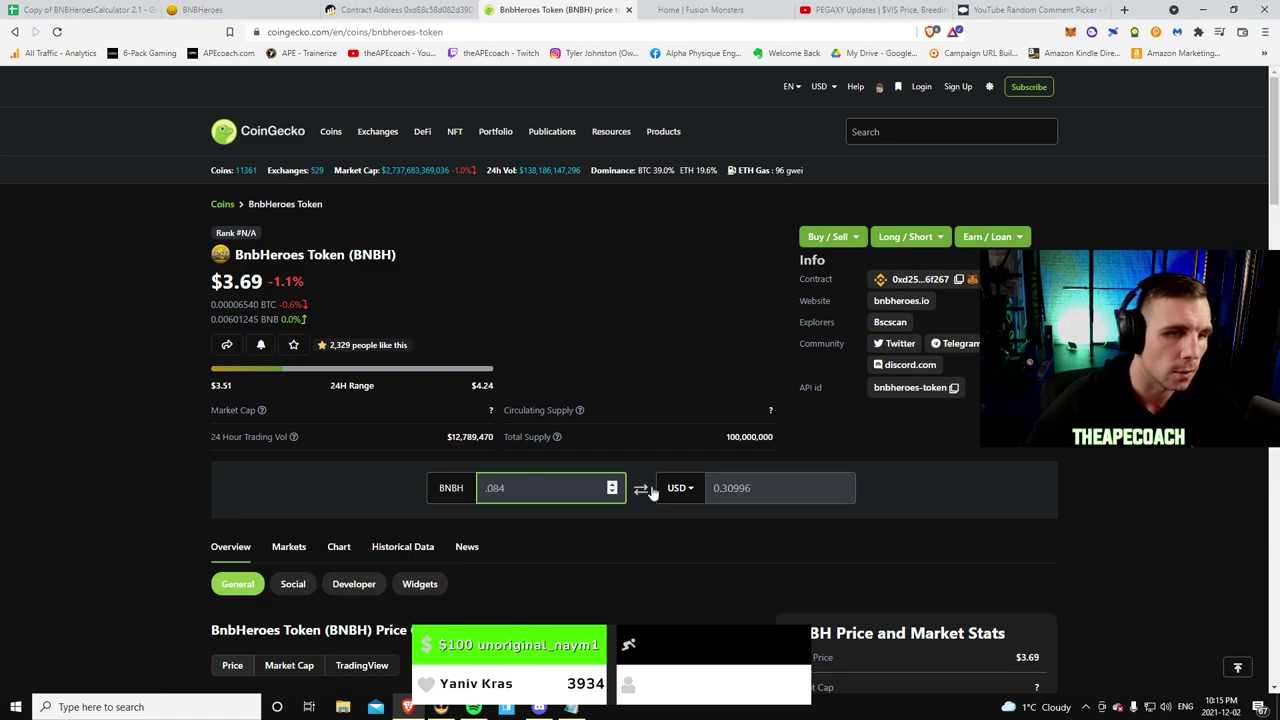
key("ctrl+a")
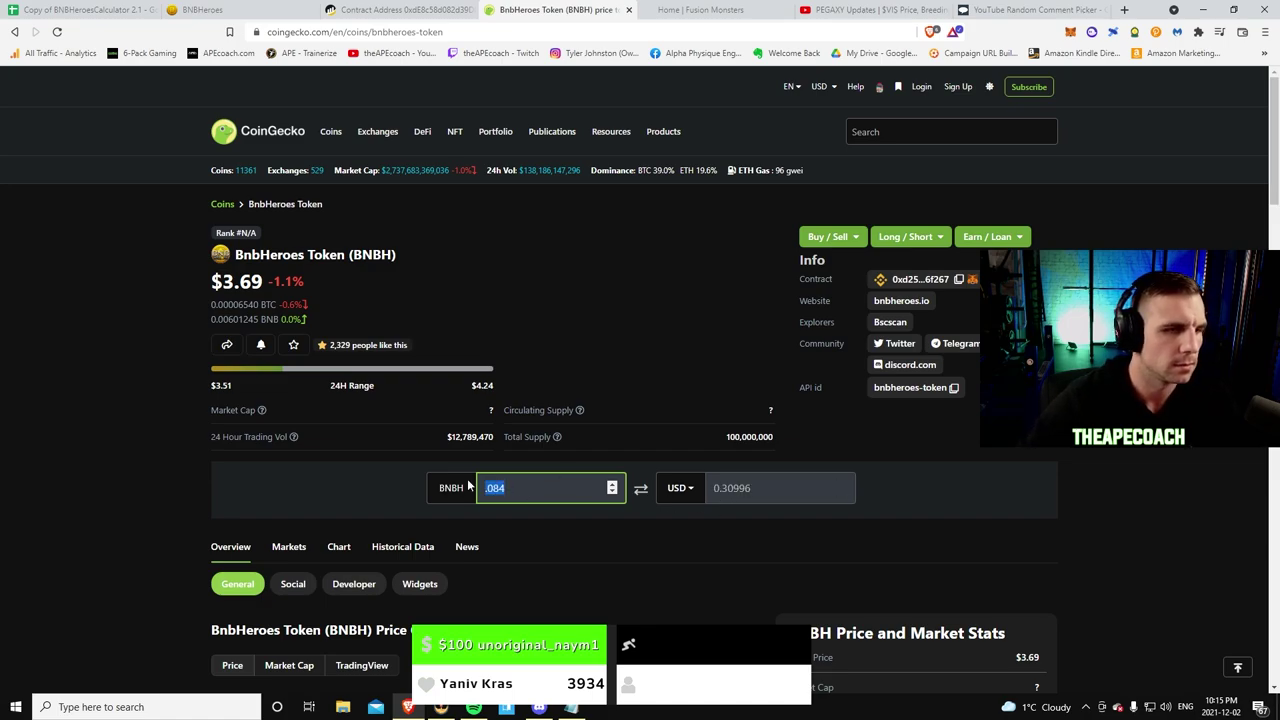
Step: Search CoinGecko for bnb, open Binance Coin, convert .084 BNB to USD and highlight the converted amount
left_click(898, 132)
type("bnb")
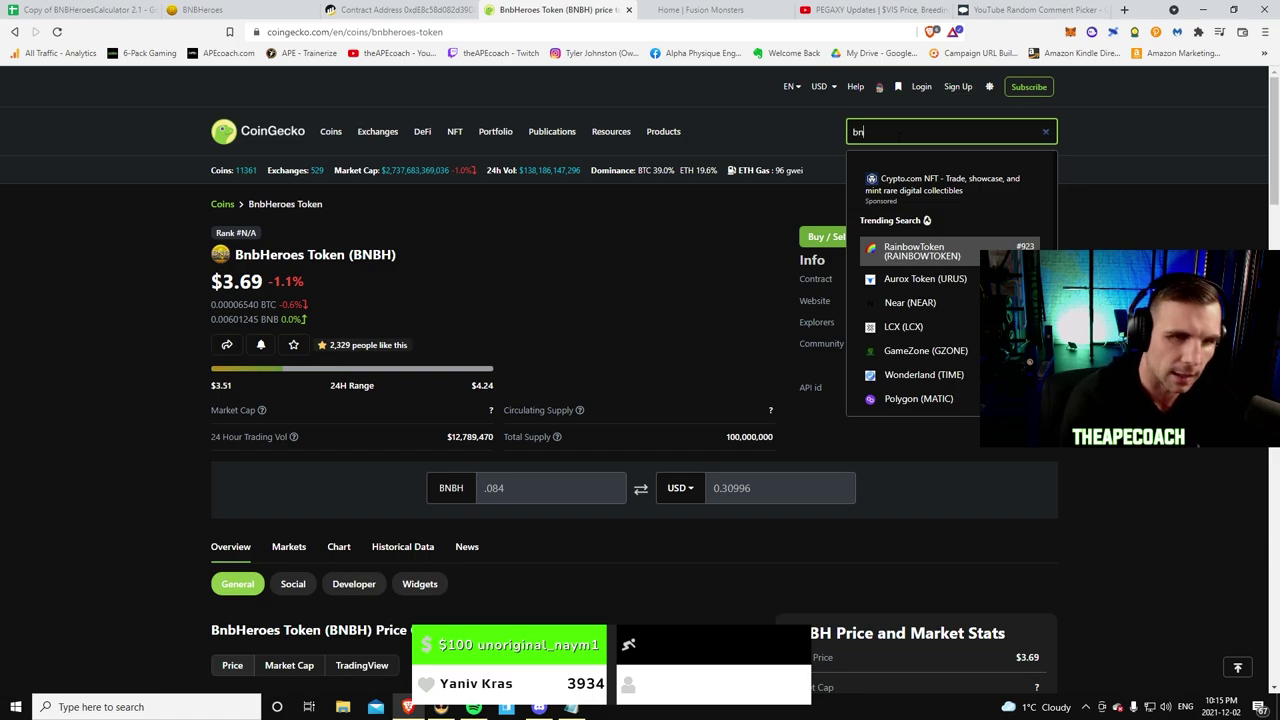
left_click(919, 247)
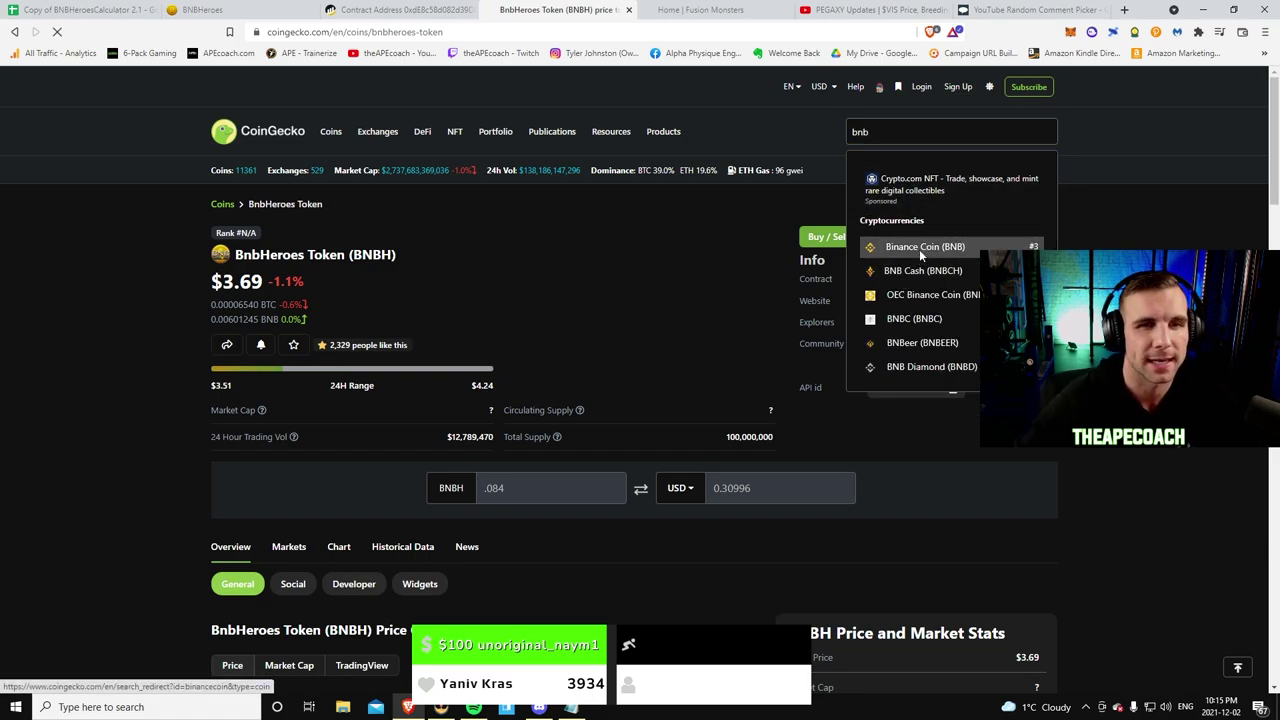
left_click(519, 520)
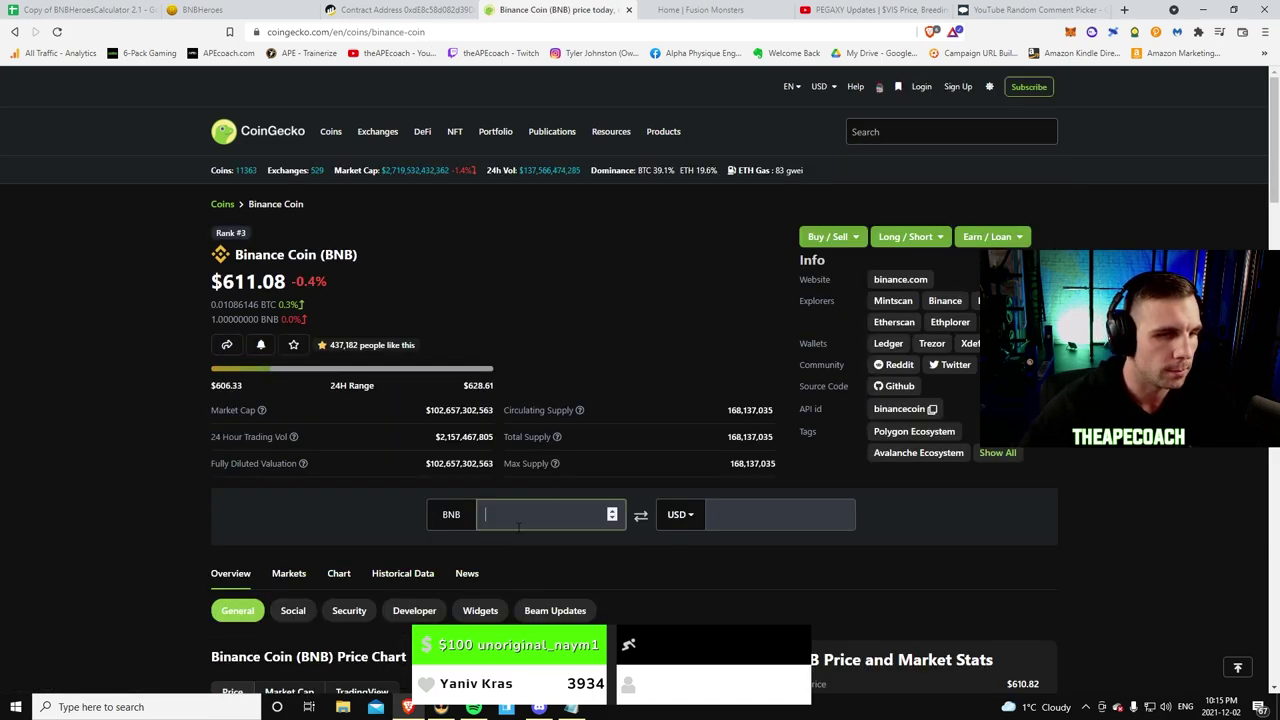
type(".084")
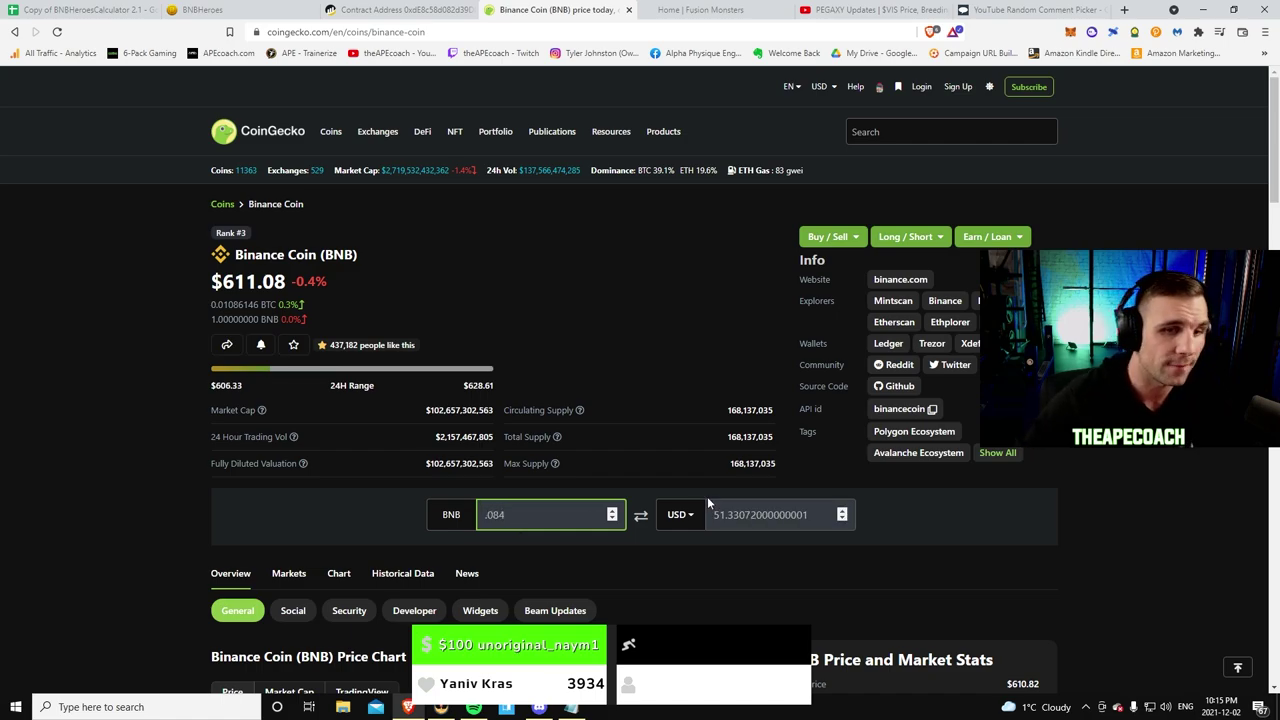
left_click_drag(714, 514, 752, 514)
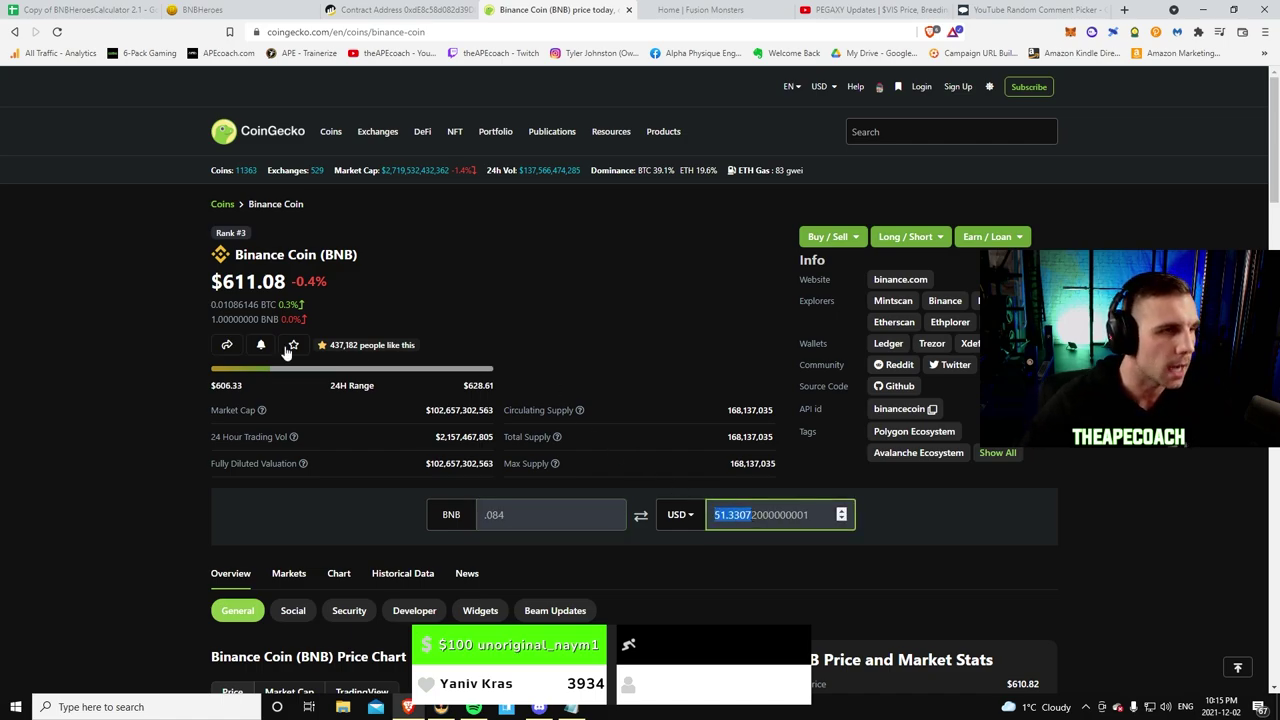
left_click(317, 76)
Step: Return to the BNBHeroes game, fight Zangrief with the level 17 Soldier Andin Olis, and dismiss the result
left_click(205, 10)
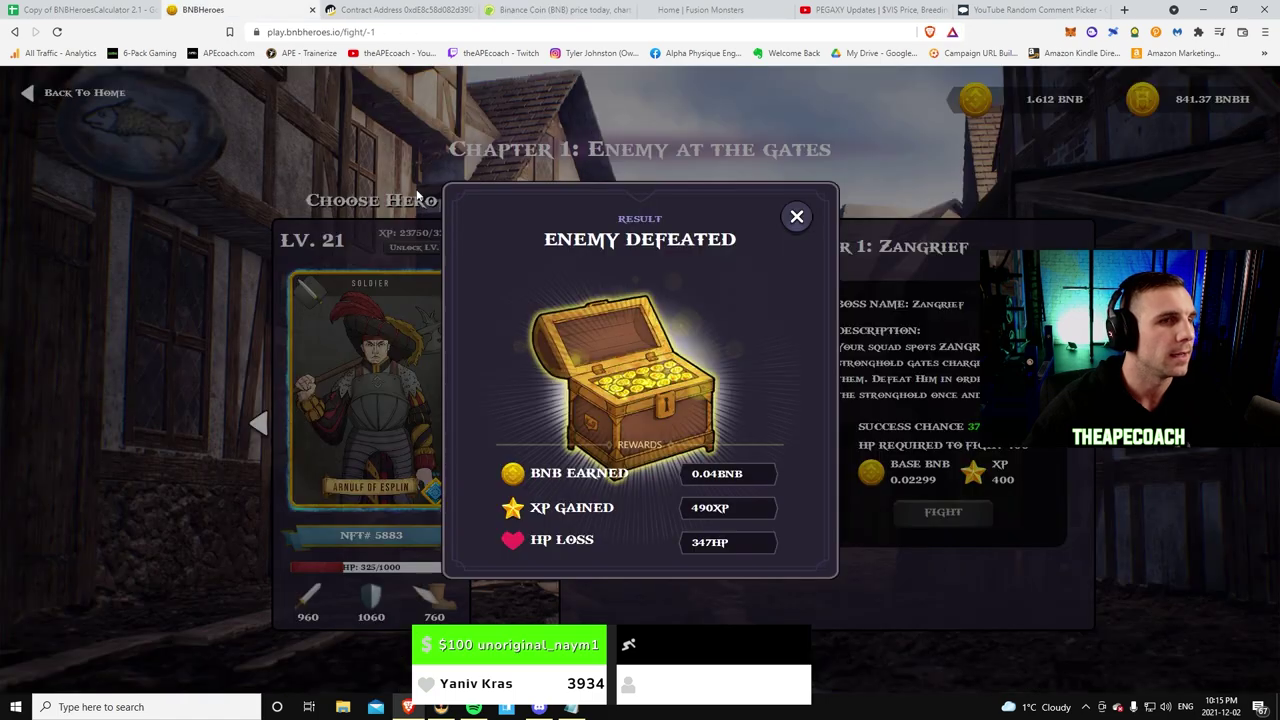
left_click(796, 217)
left_click(486, 430)
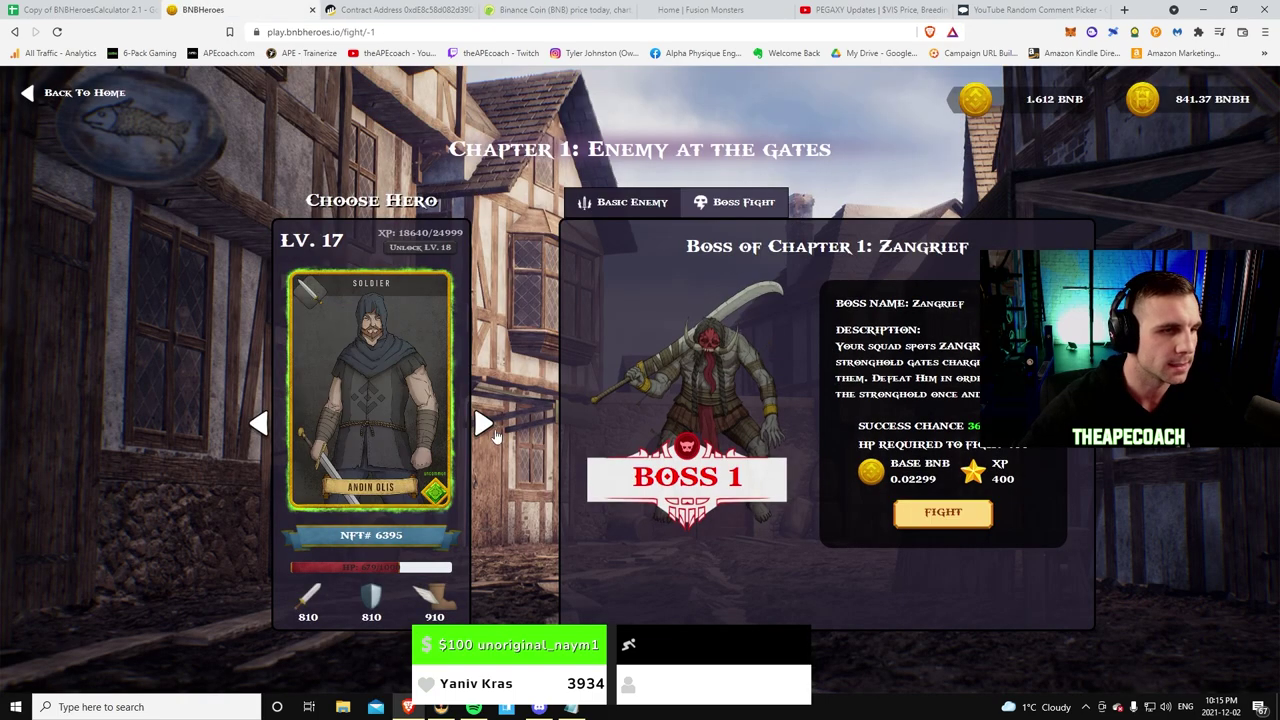
left_click(943, 513)
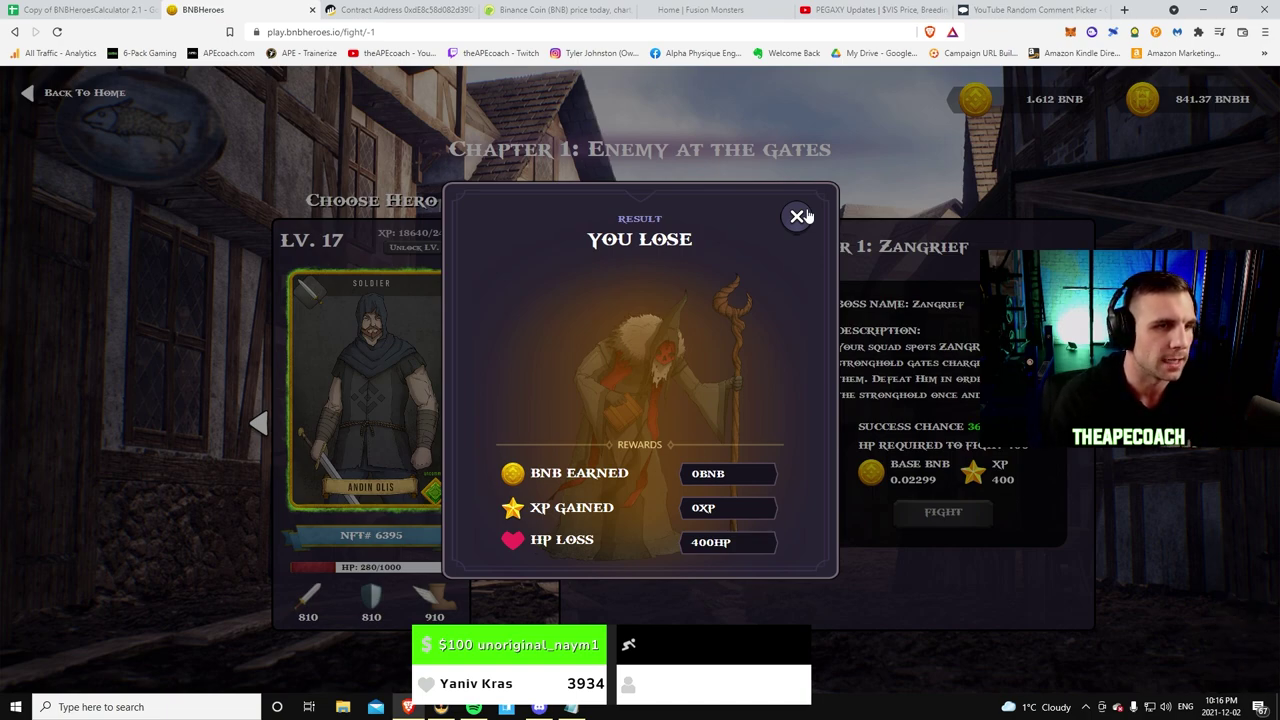
left_click(797, 217)
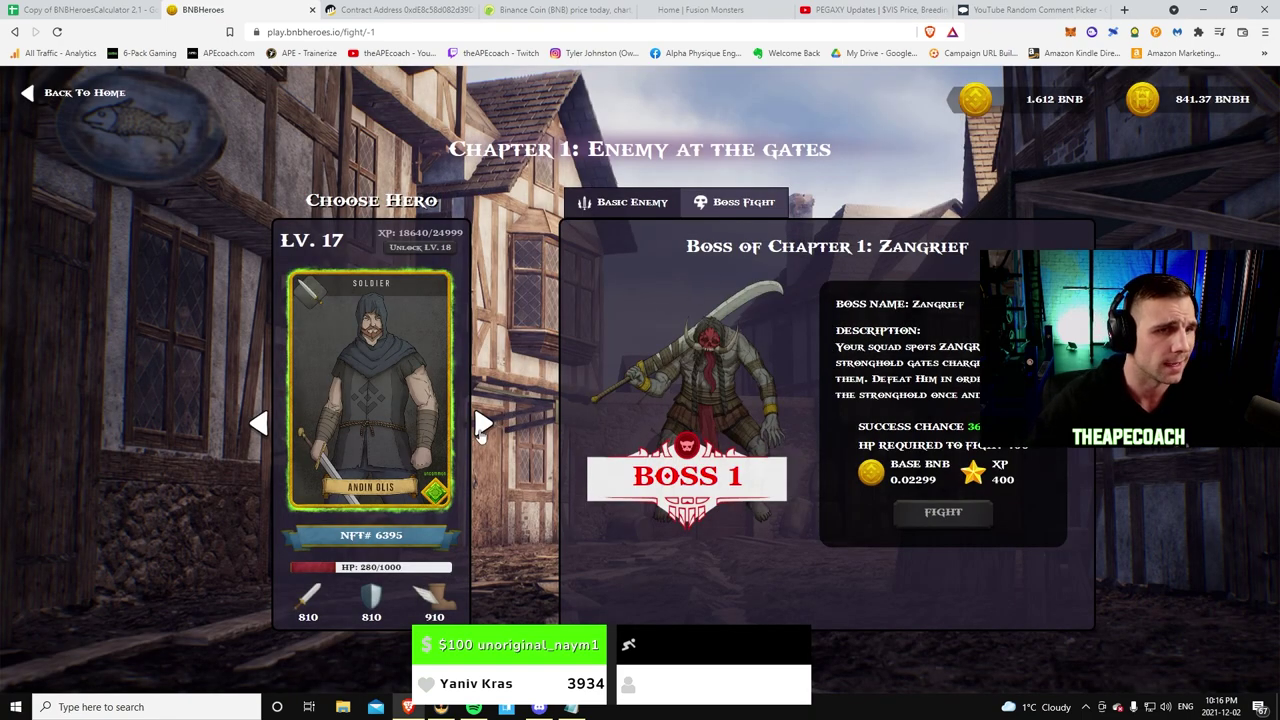
Step: Cycle through the heroes on the Zangrief boss fight to check each one's remaining HP
left_click(482, 425)
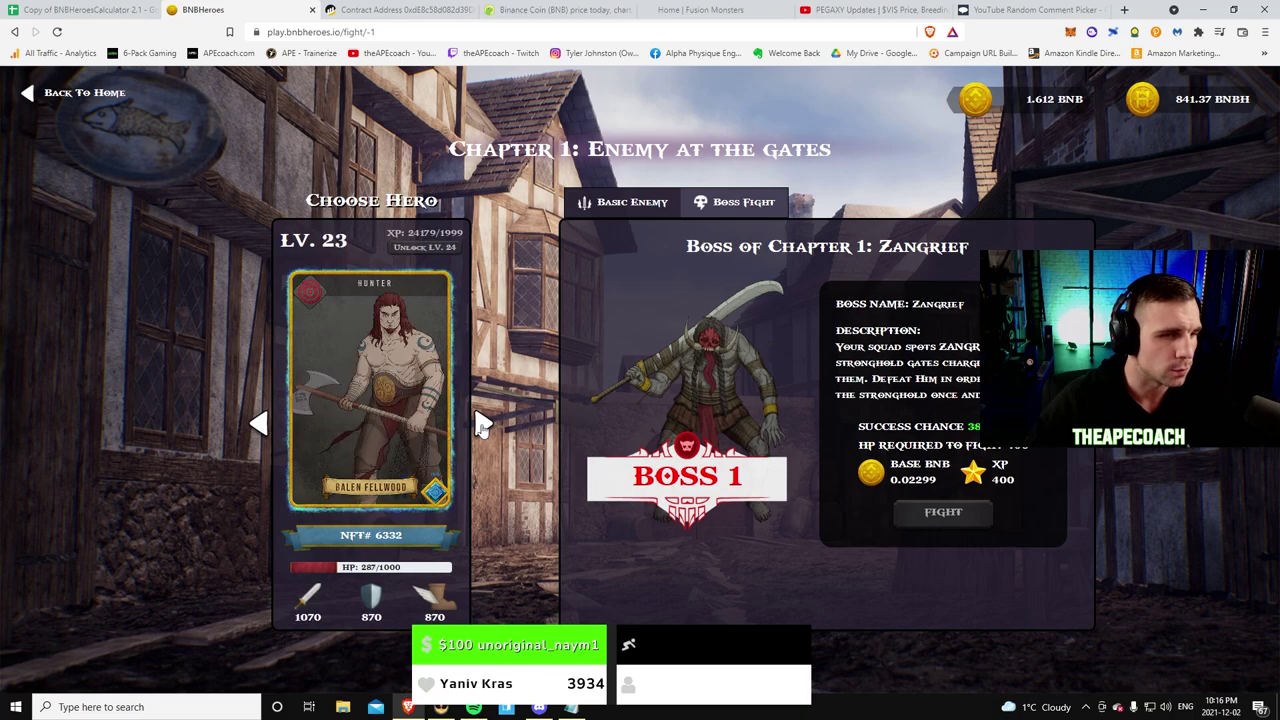
left_click(482, 425)
left_click(482, 425)
left_click(482, 425)
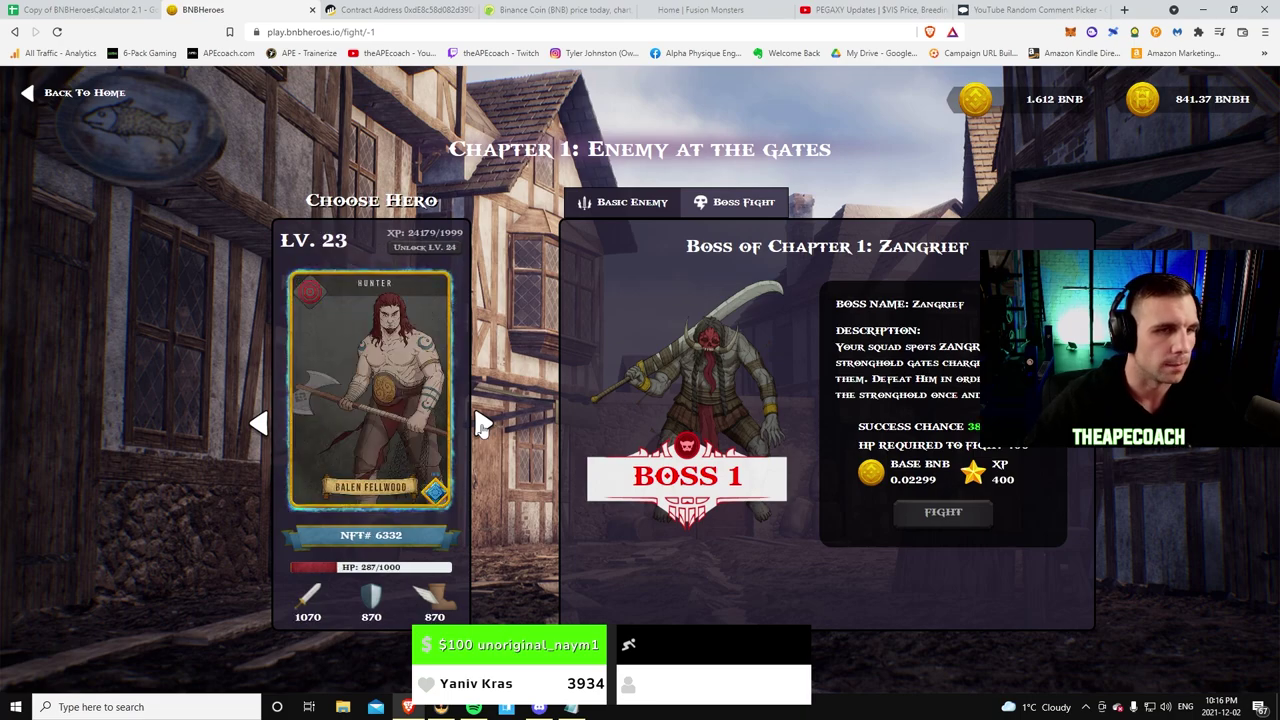
left_click(482, 425)
left_click(482, 425)
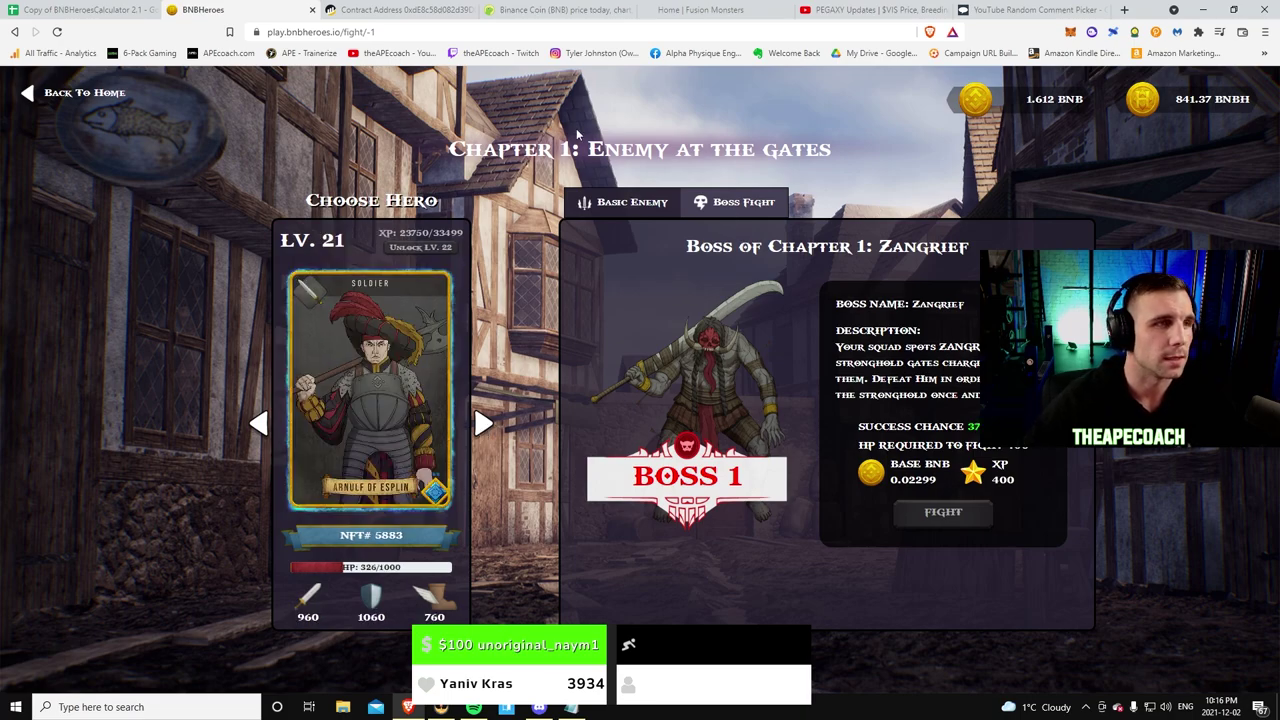
Step: Switch to the BNBHeroesCalculator spreadsheet and review the recommended attacks for Hero 1 and Hero 2 on the Battle sheet
left_click(110, 12)
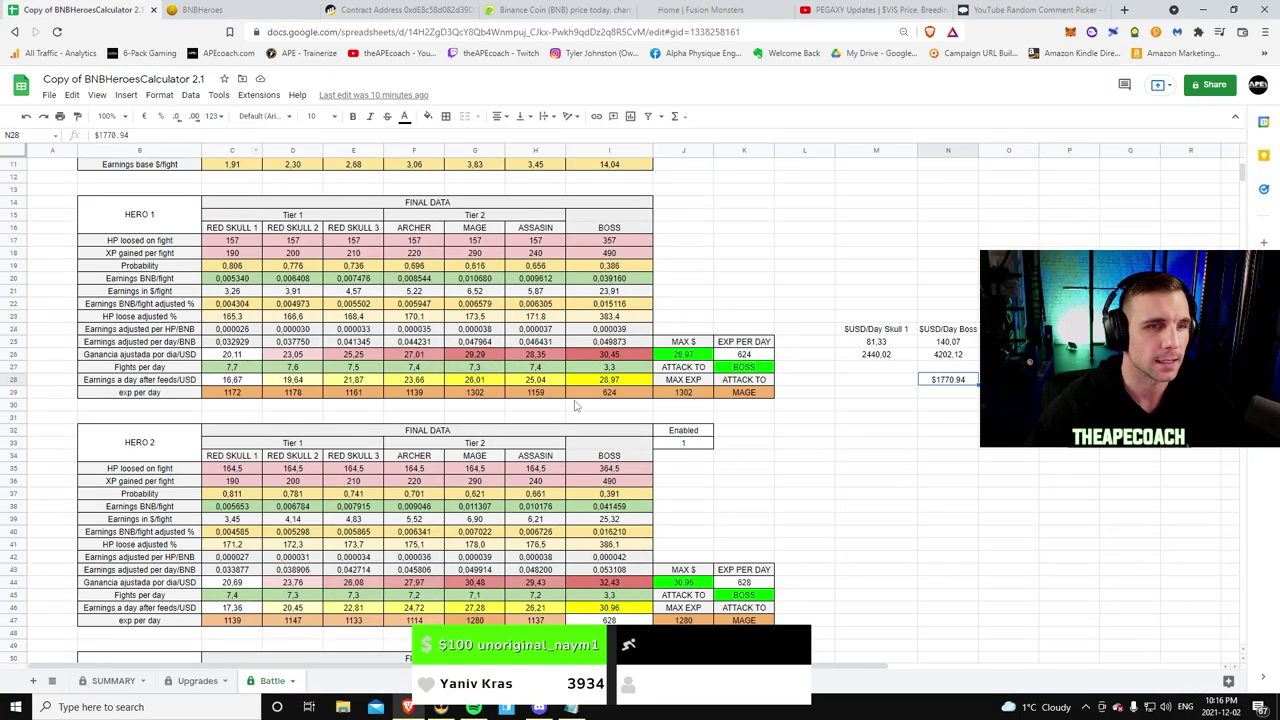
scroll(576, 405, "up", 2)
scroll(690, 525, "down", 4)
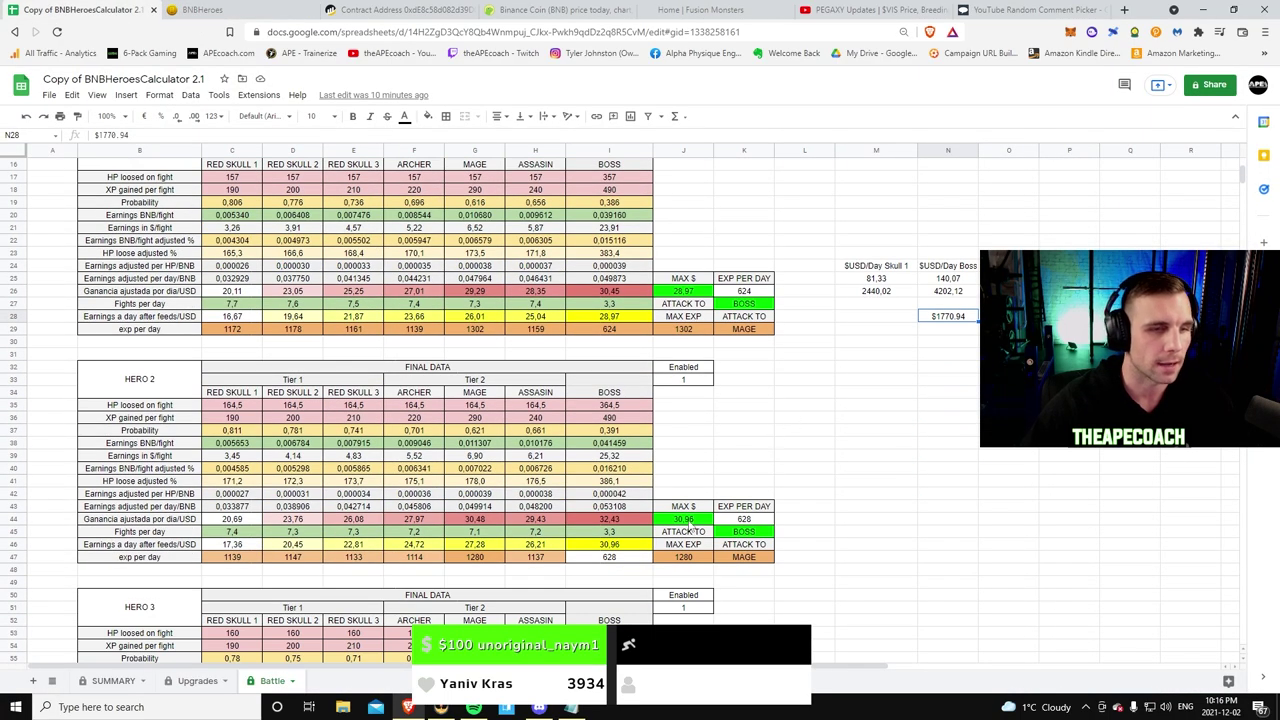
Step: Open the English explanation video linked on the SUMMARY sheet, skip to about 1:01, and mute it
left_click(113, 680)
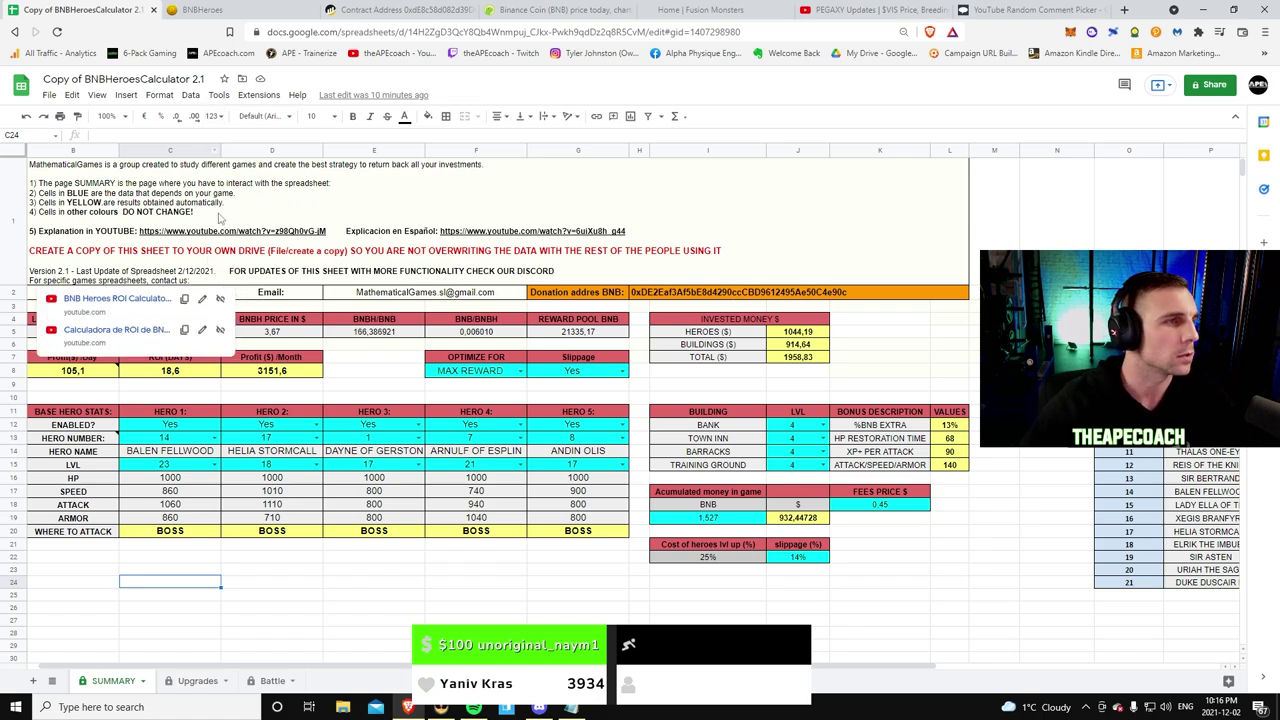
left_click(197, 236)
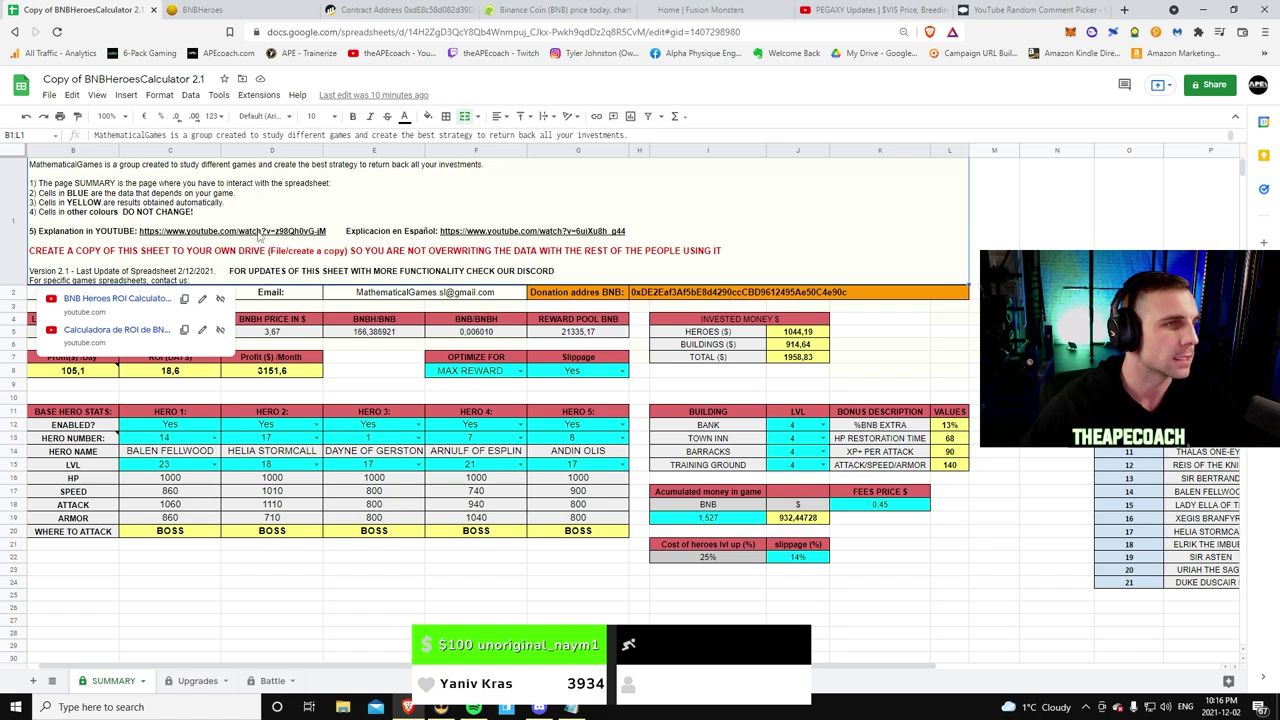
left_click(116, 299)
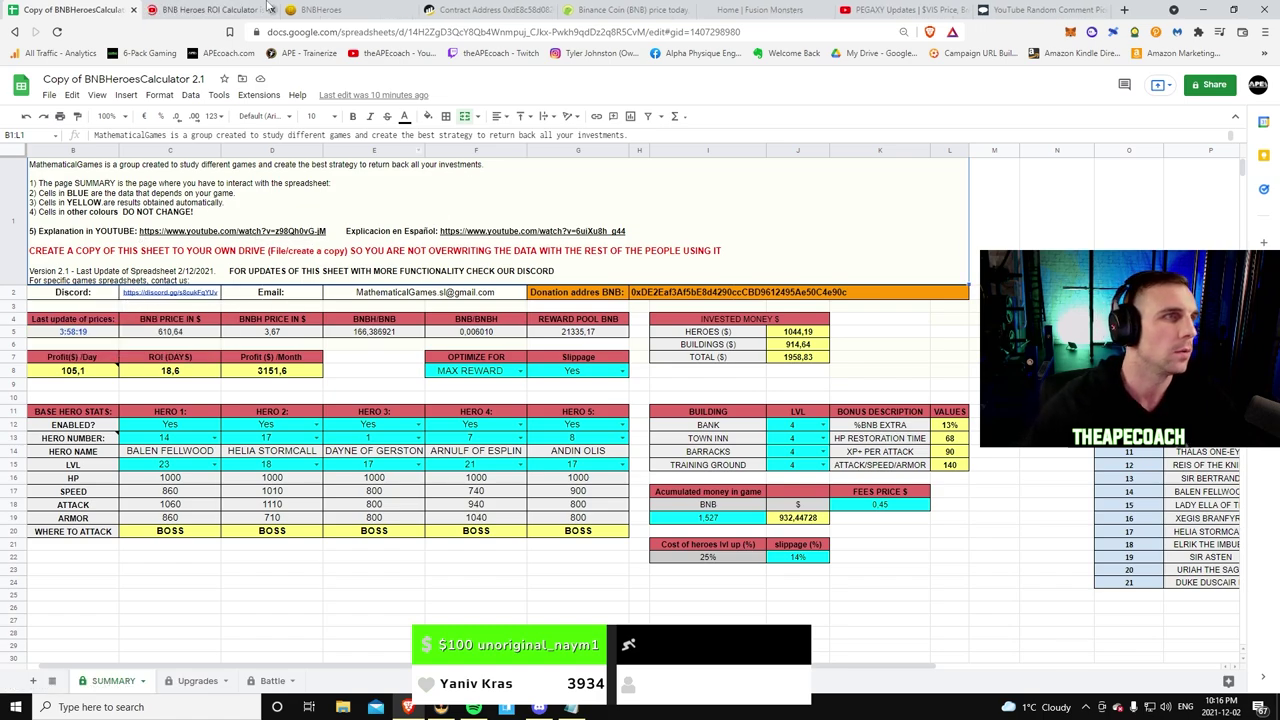
left_click(210, 9)
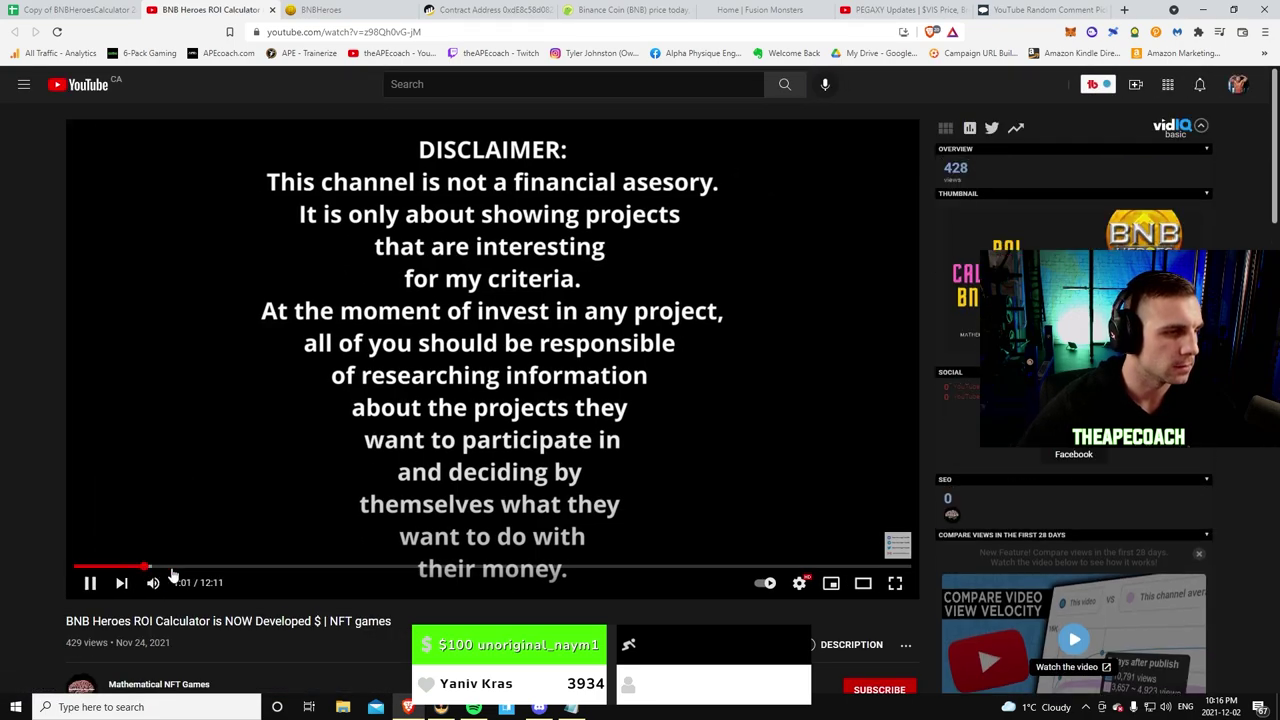
left_click(145, 567)
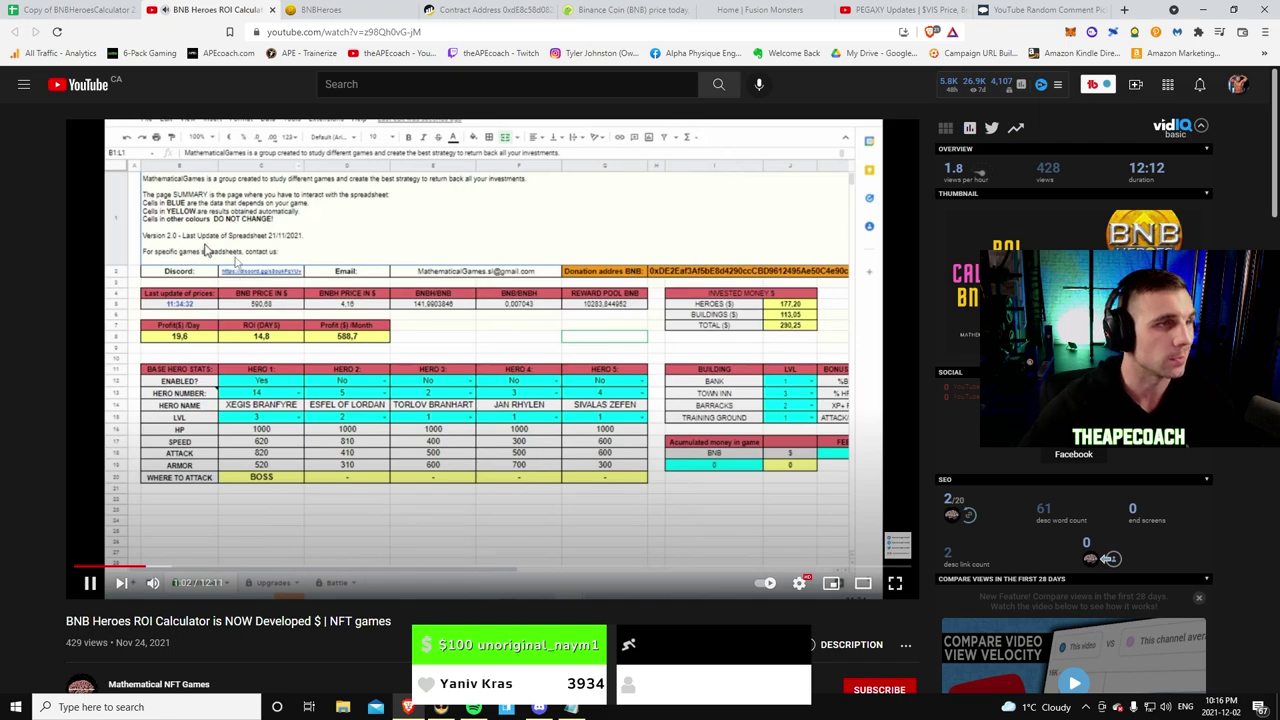
left_click(153, 583)
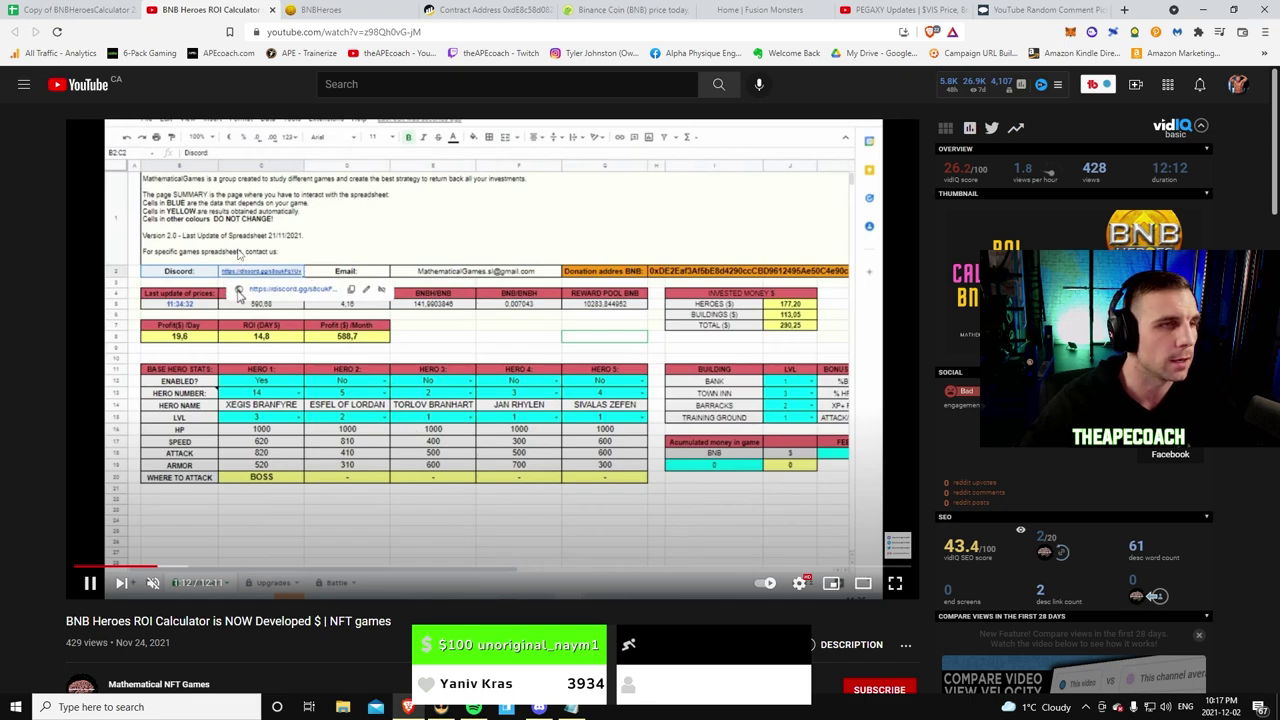
Step: Return to the spreadsheet, open the Discord invite linked on the SUMMARY sheet, and close the leftover invite page
left_click(95, 10)
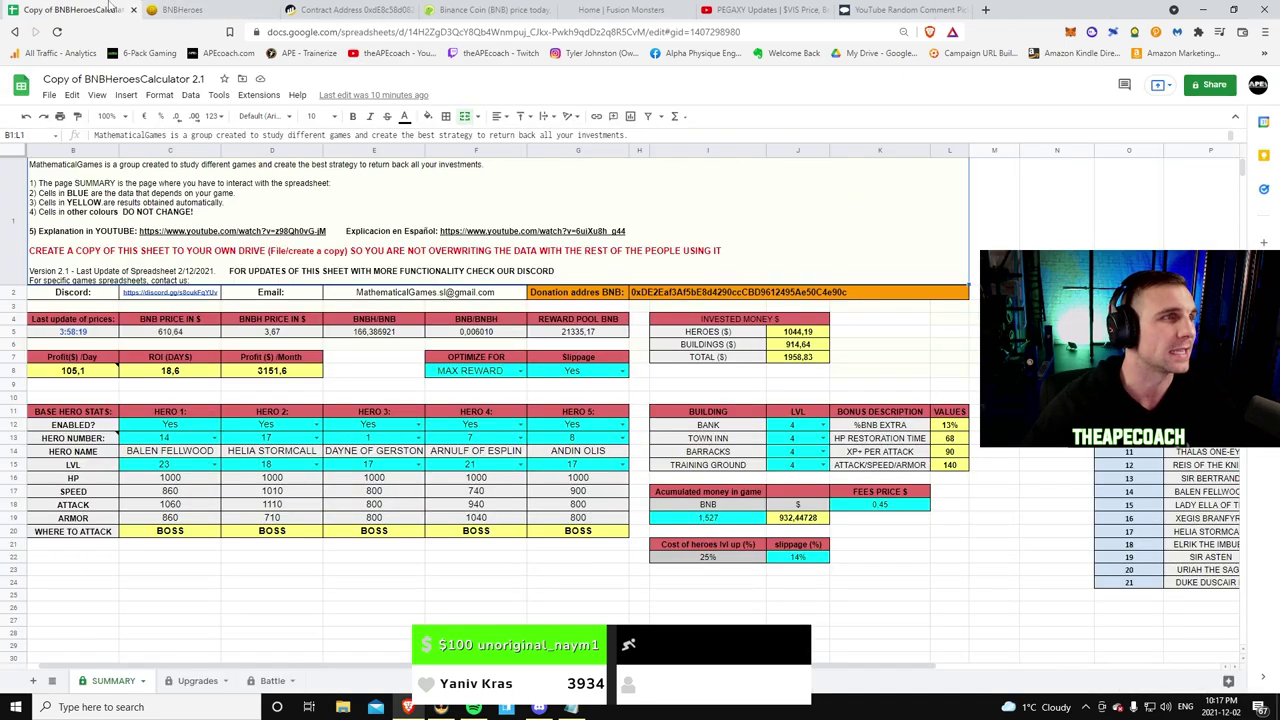
left_click(182, 298)
left_click(202, 318)
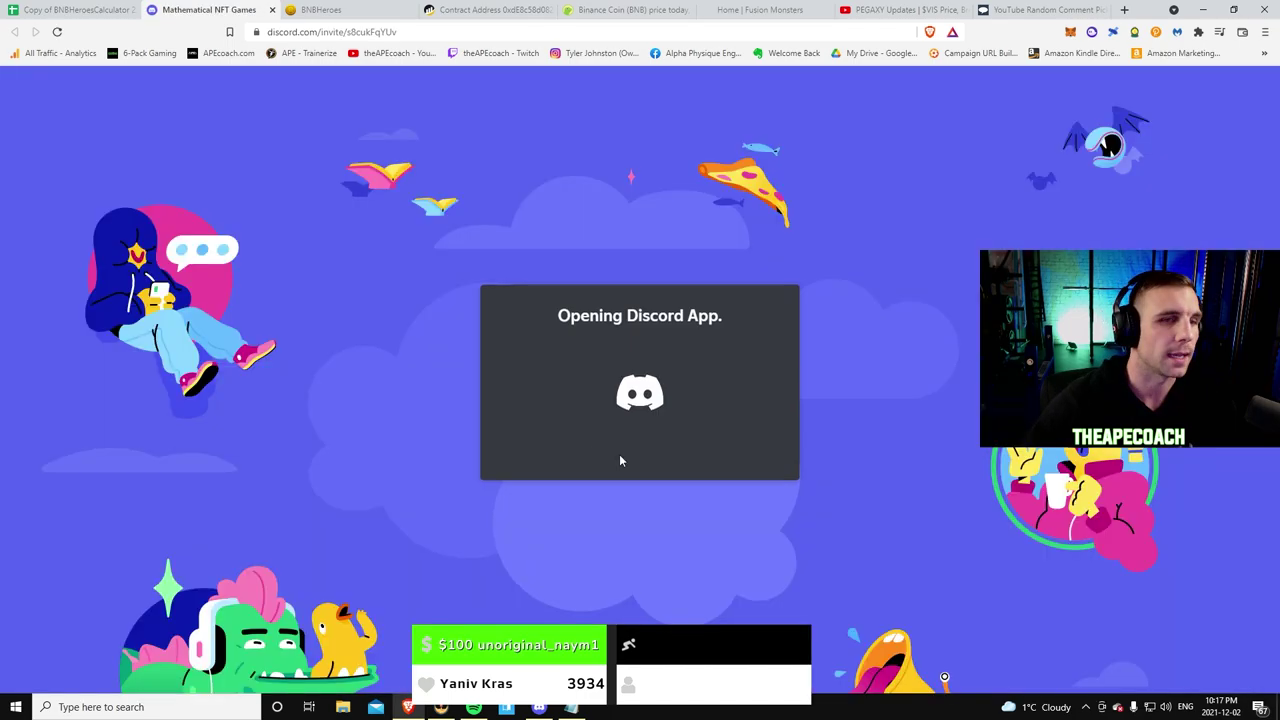
left_click(272, 10)
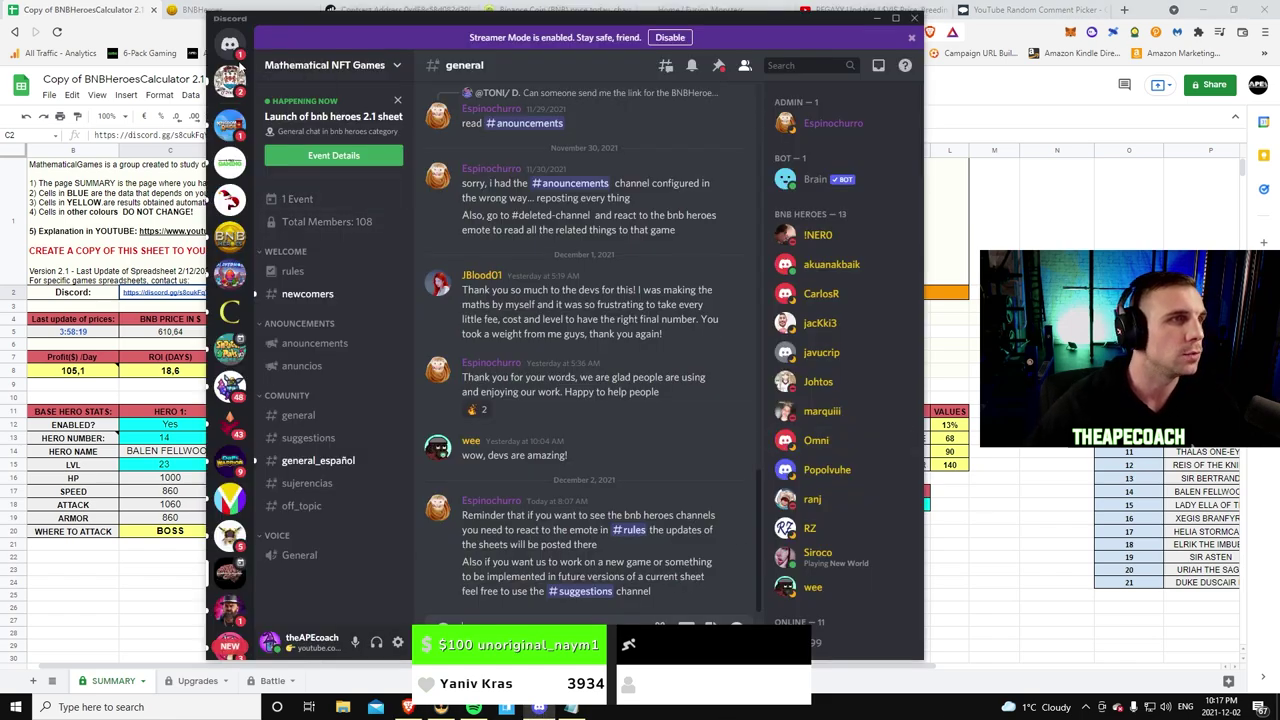
Step: Skim the general channel of the Mathematical NFT Games server and read the BNB Heroes sheet V2.1 posts in anouncements
scroll(566, 321, "up", 5)
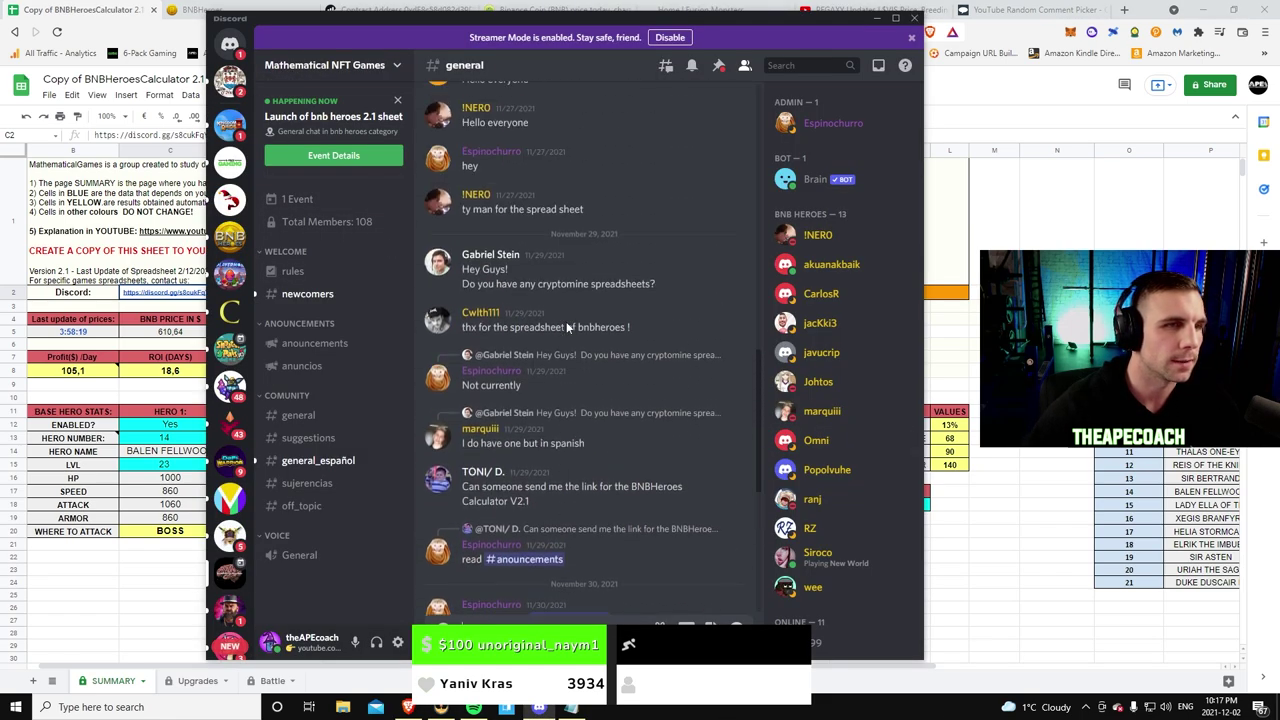
scroll(573, 281, "up", 10)
scroll(576, 279, "down", 15)
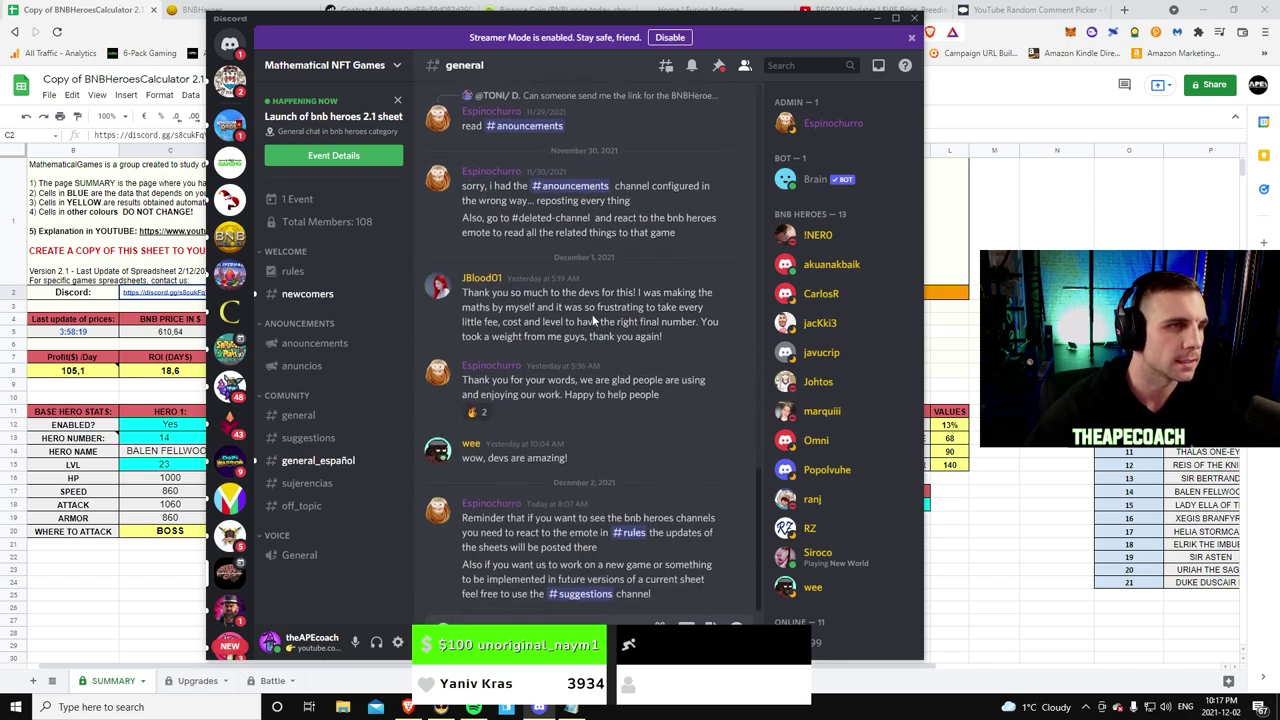
left_click(314, 343)
scroll(637, 196, "up", 3)
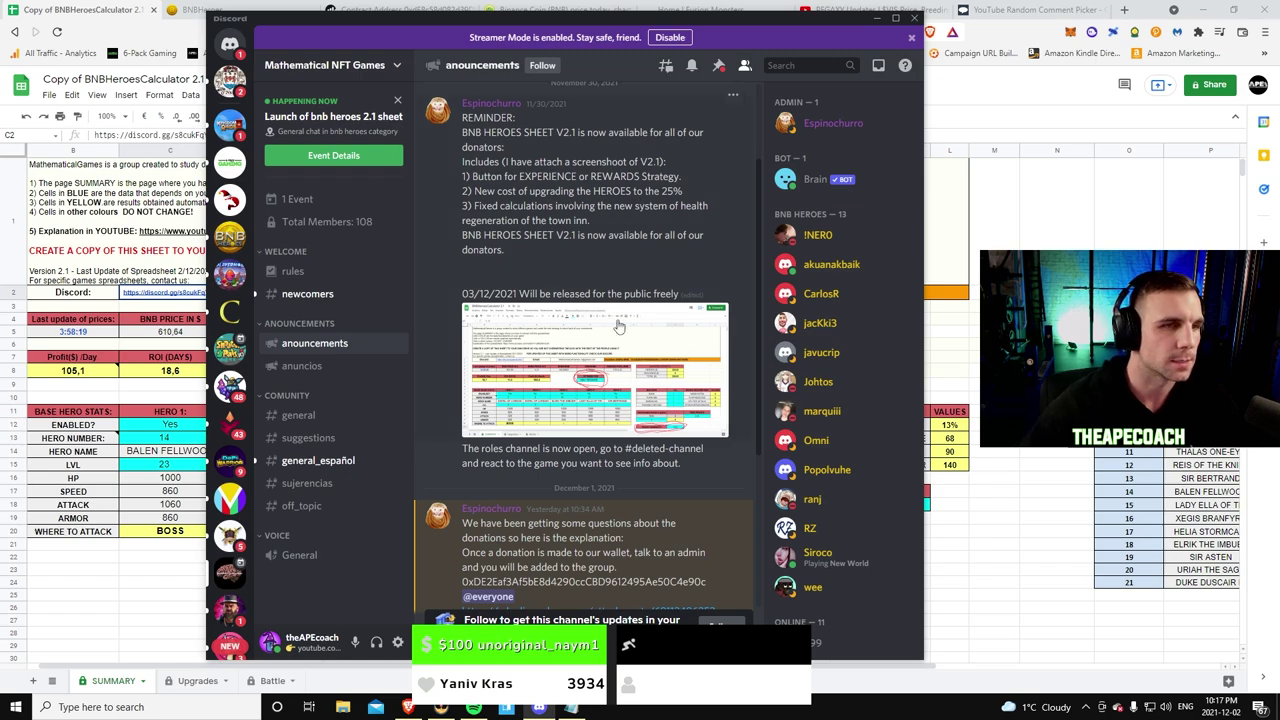
Step: Review the V2.1 and donation posts in the anouncements channel, and minimize Discord to return to the spreadsheet
scroll(549, 362, "up", 2)
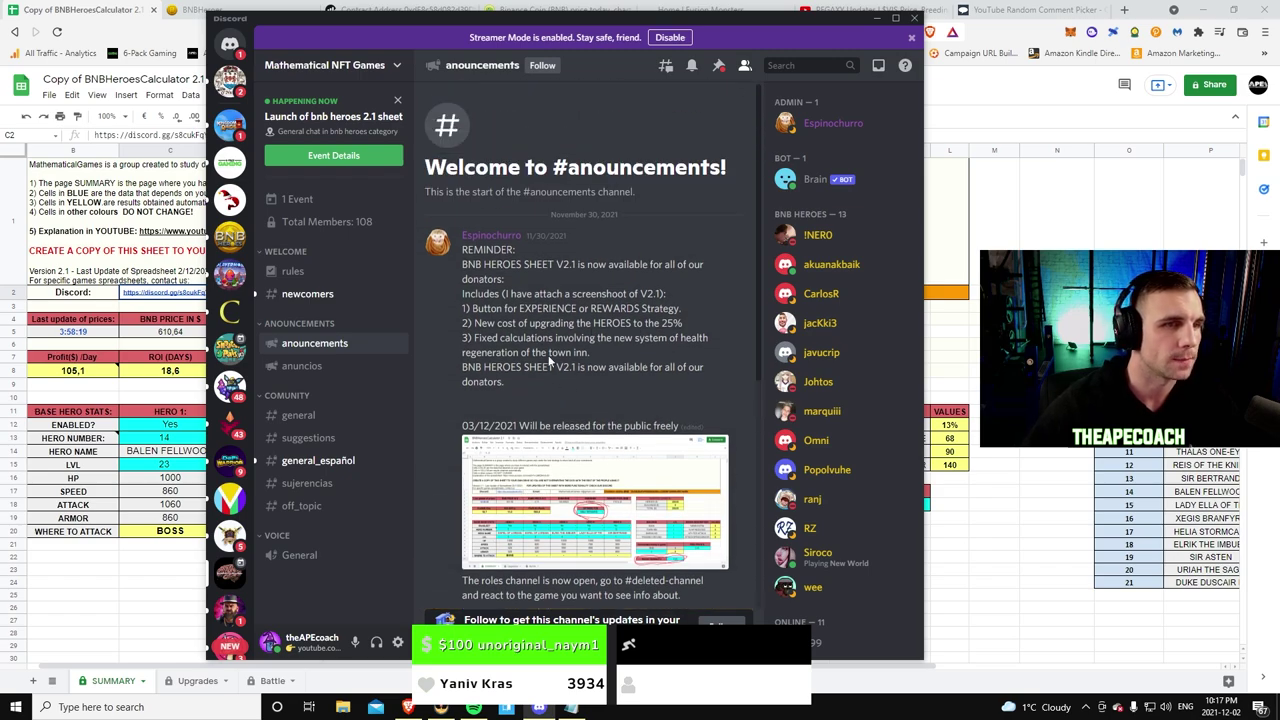
scroll(686, 252, "down", 5)
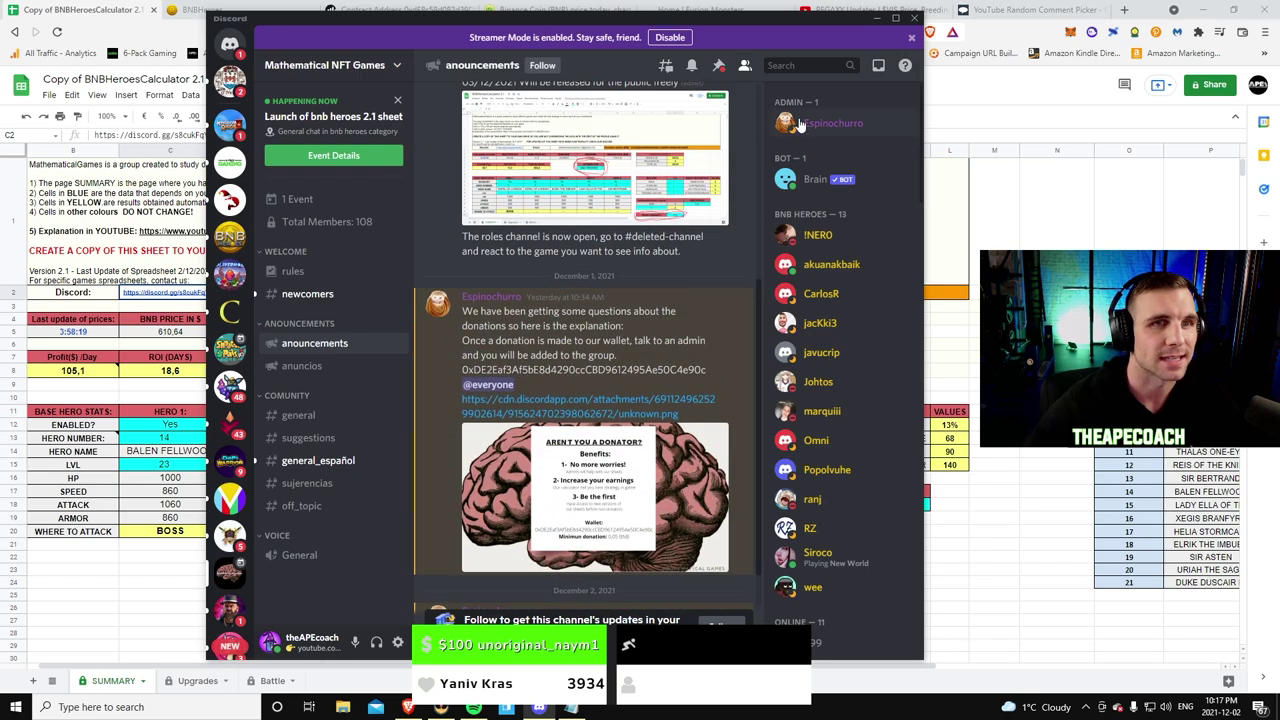
left_click(875, 19)
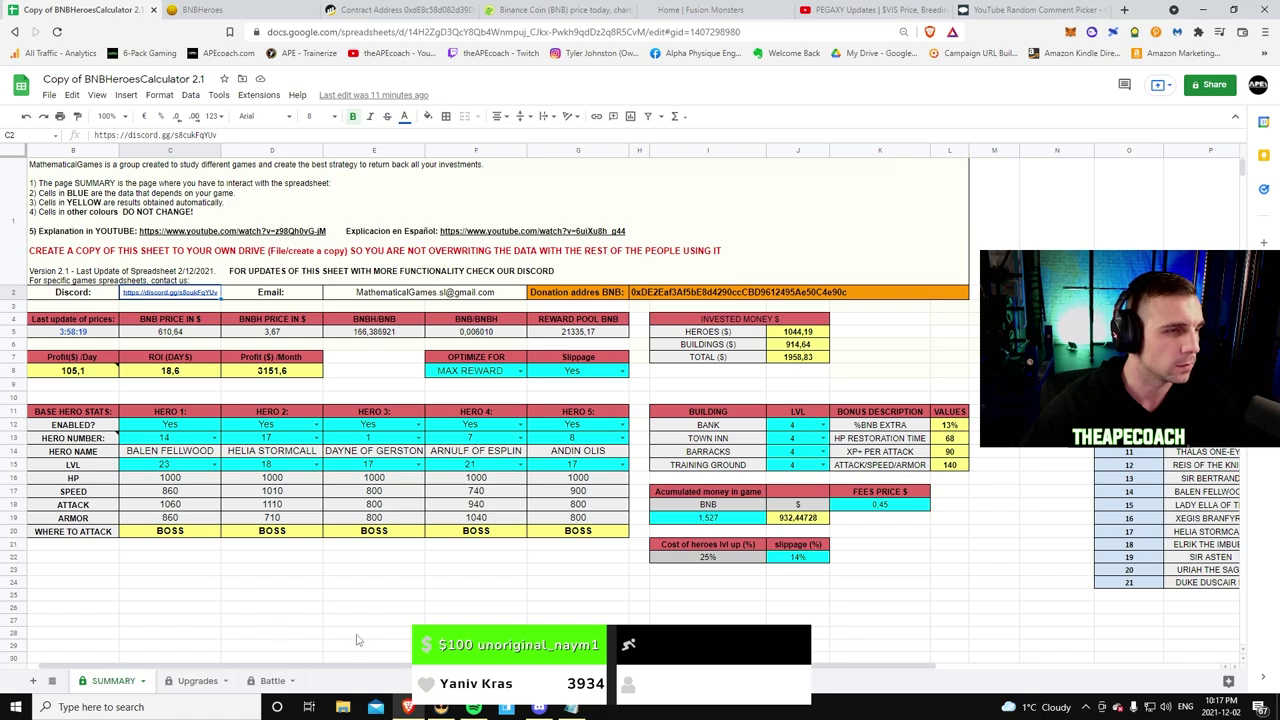
Step: Dismiss the Gods Unchained notification and move the SUMMARY sheet's selection off the Discord link to empty cell B22 below the hero table
left_click_drag(351, 667, 289, 664)
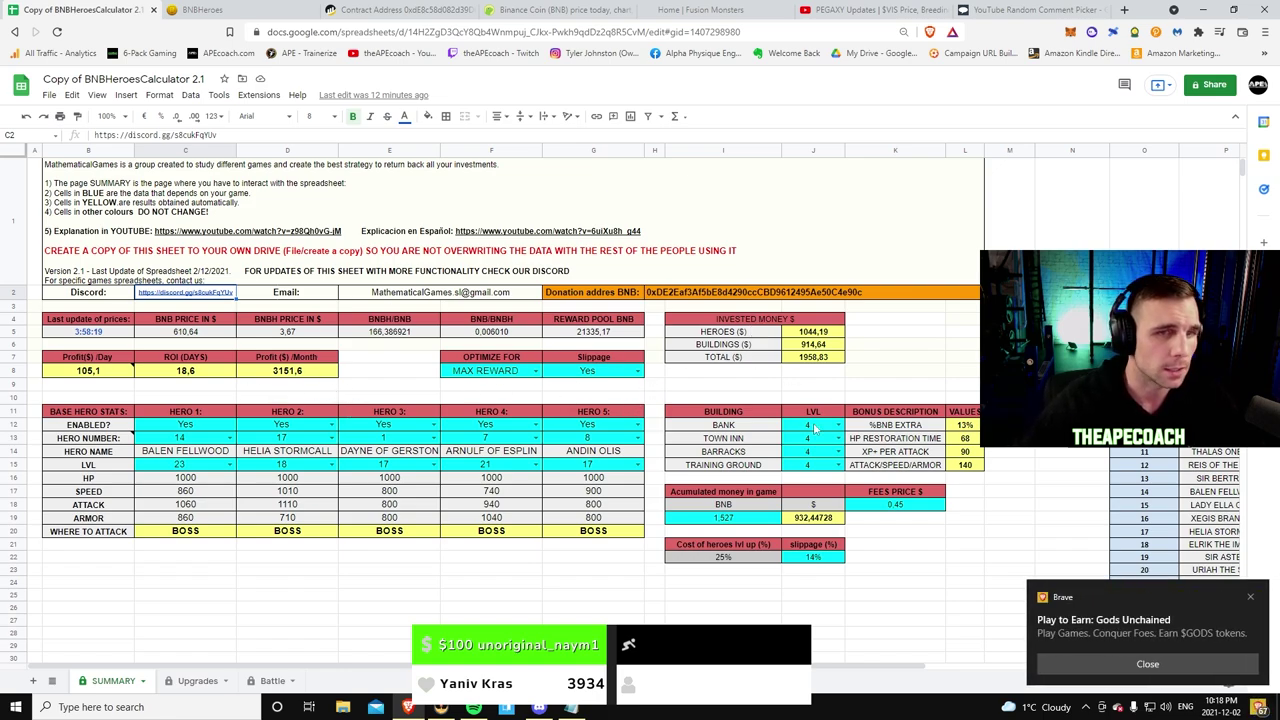
left_click(1250, 598)
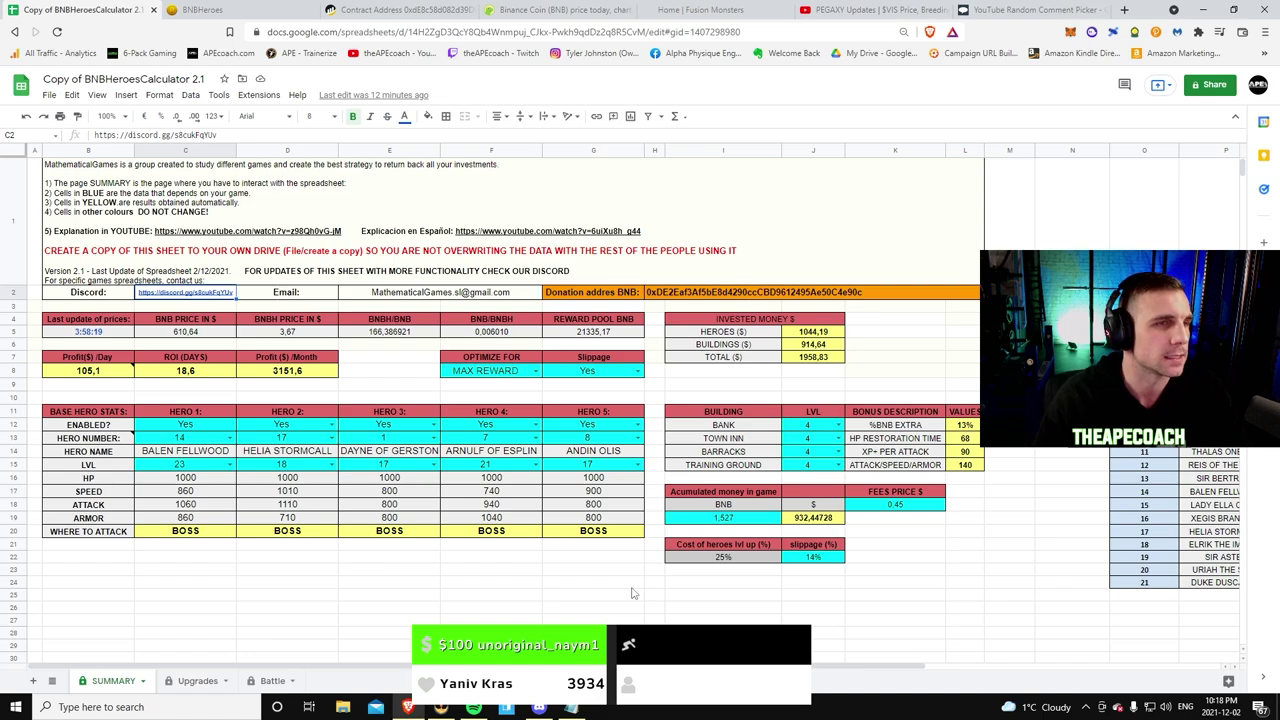
left_click(104, 571)
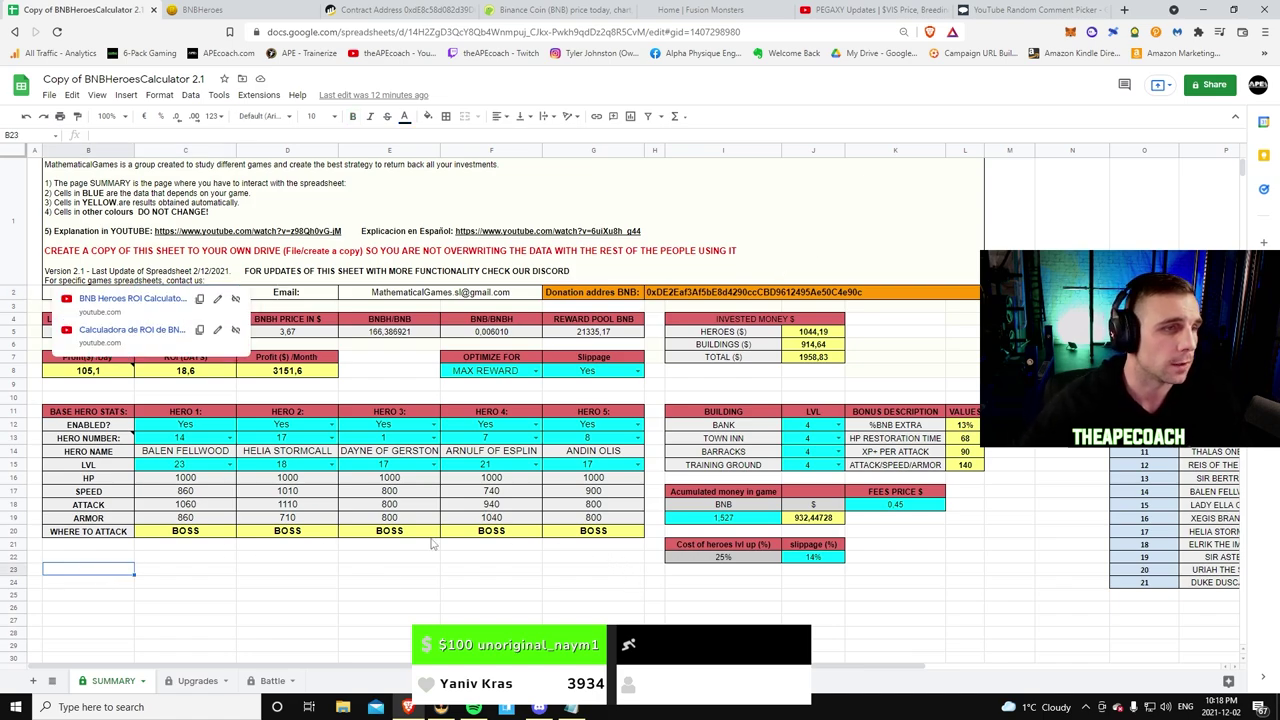
left_click(350, 574)
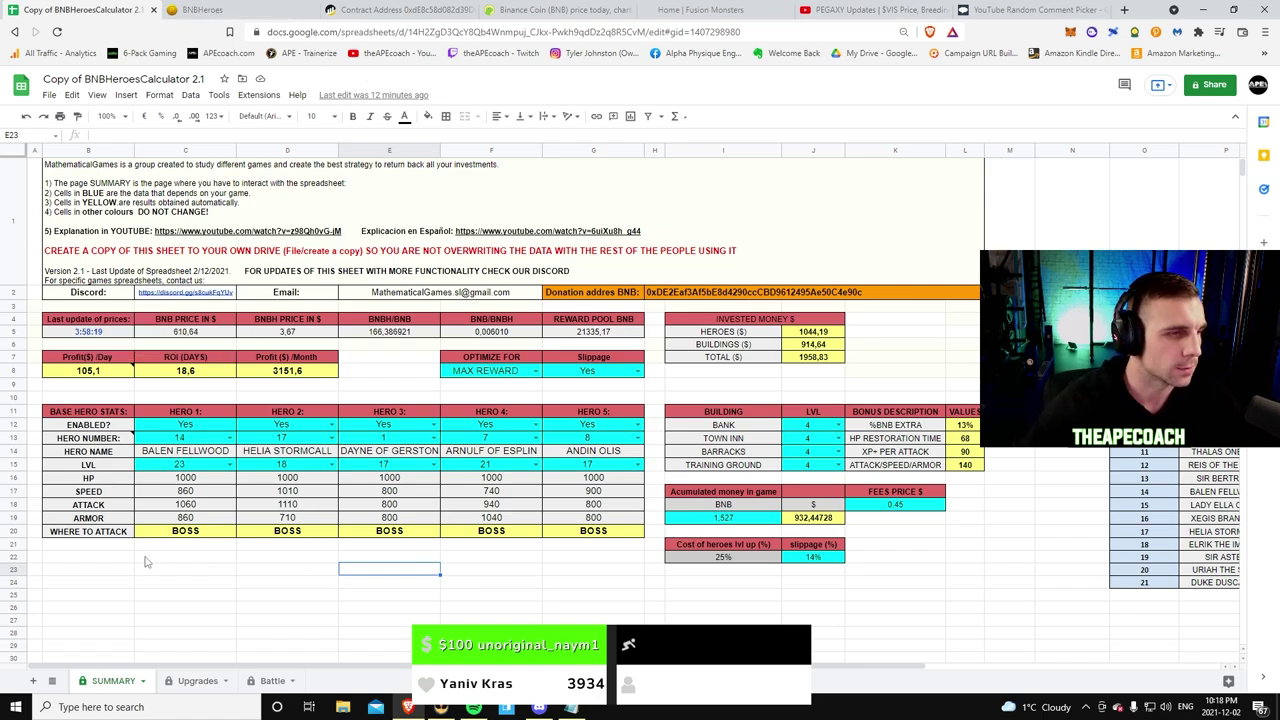
left_click(106, 557)
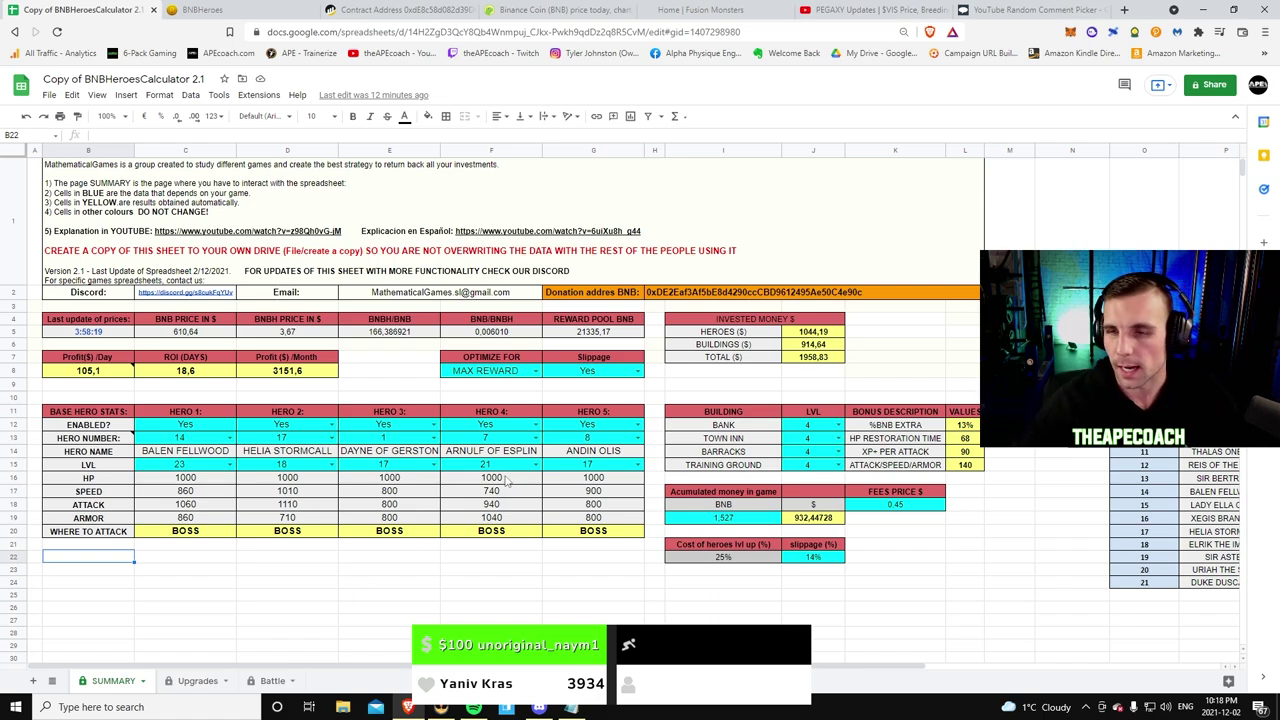
Step: Switch to BNBHeroes, leave the boss fight for the home village, and check the contract's BNB balance on BscScan before returning to the game
left_click(215, 9)
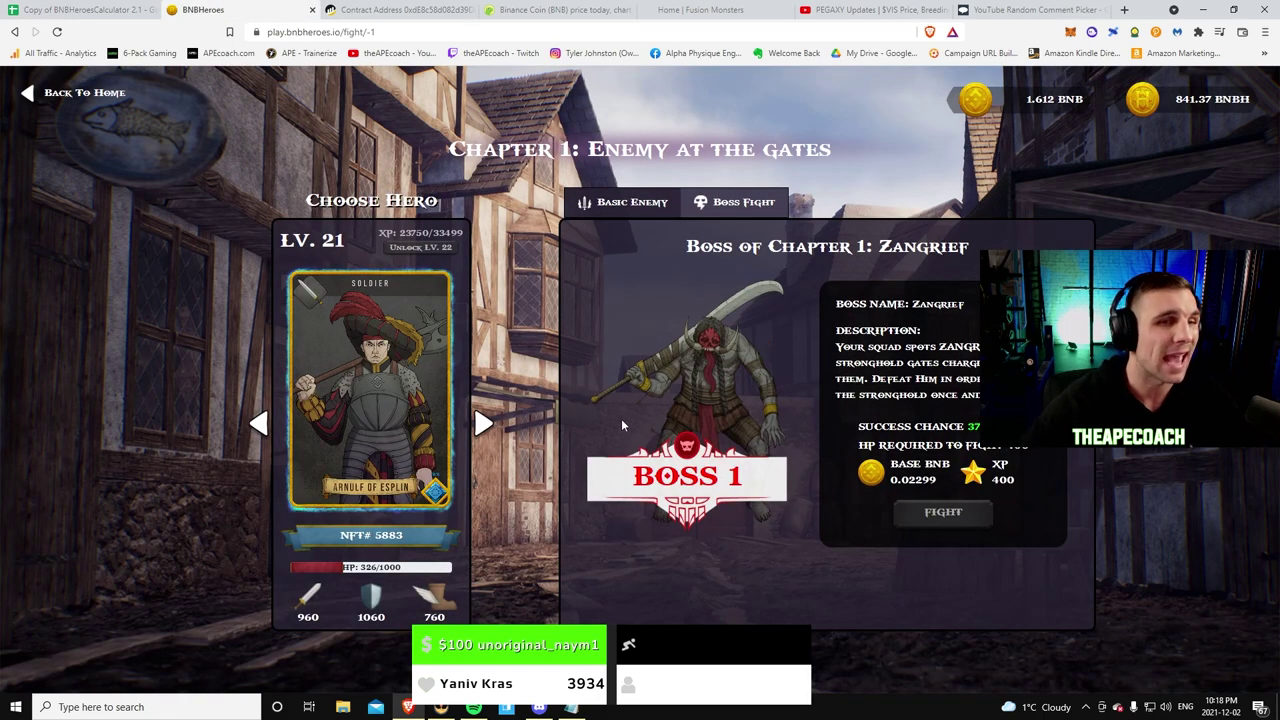
left_click(76, 95)
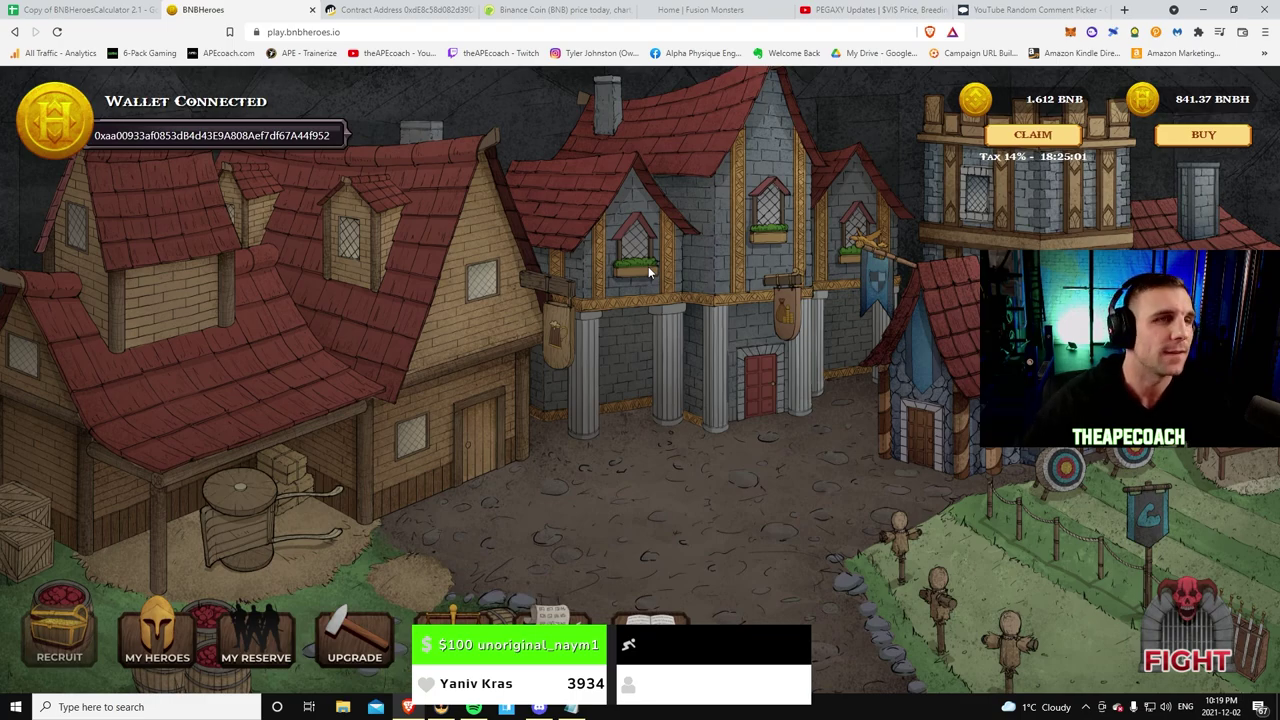
left_click(417, 12)
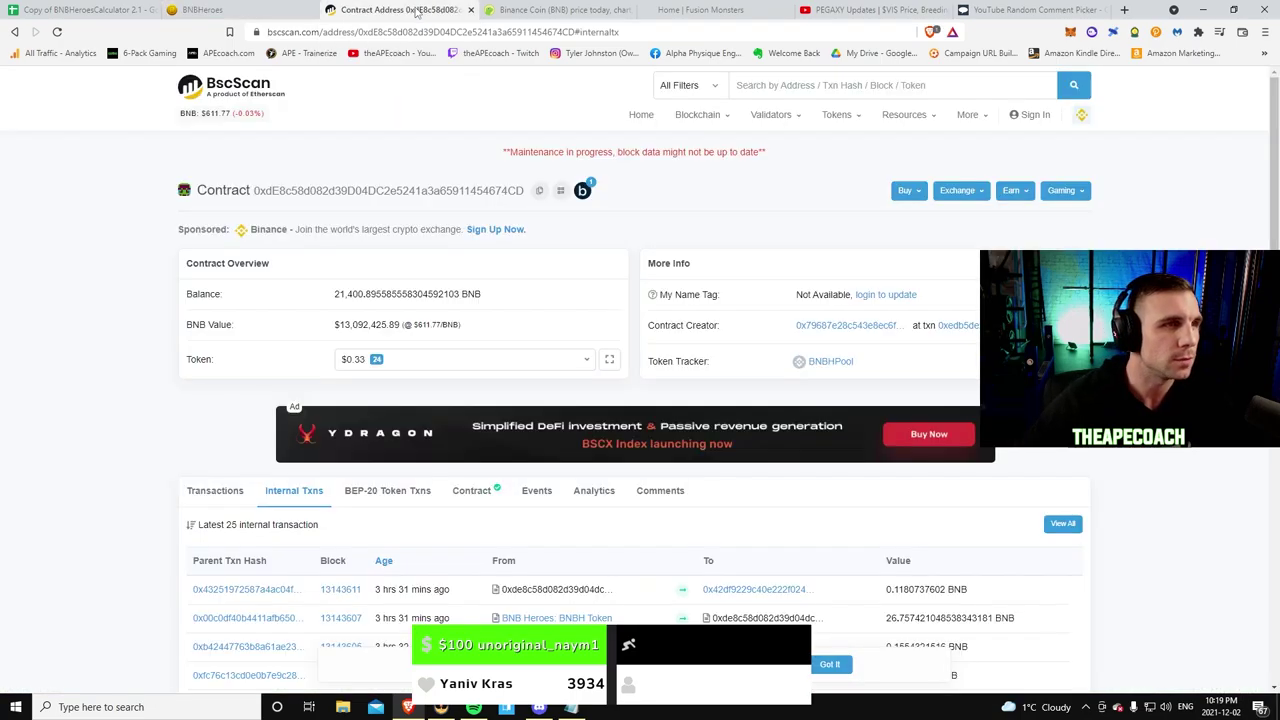
left_click(305, 14)
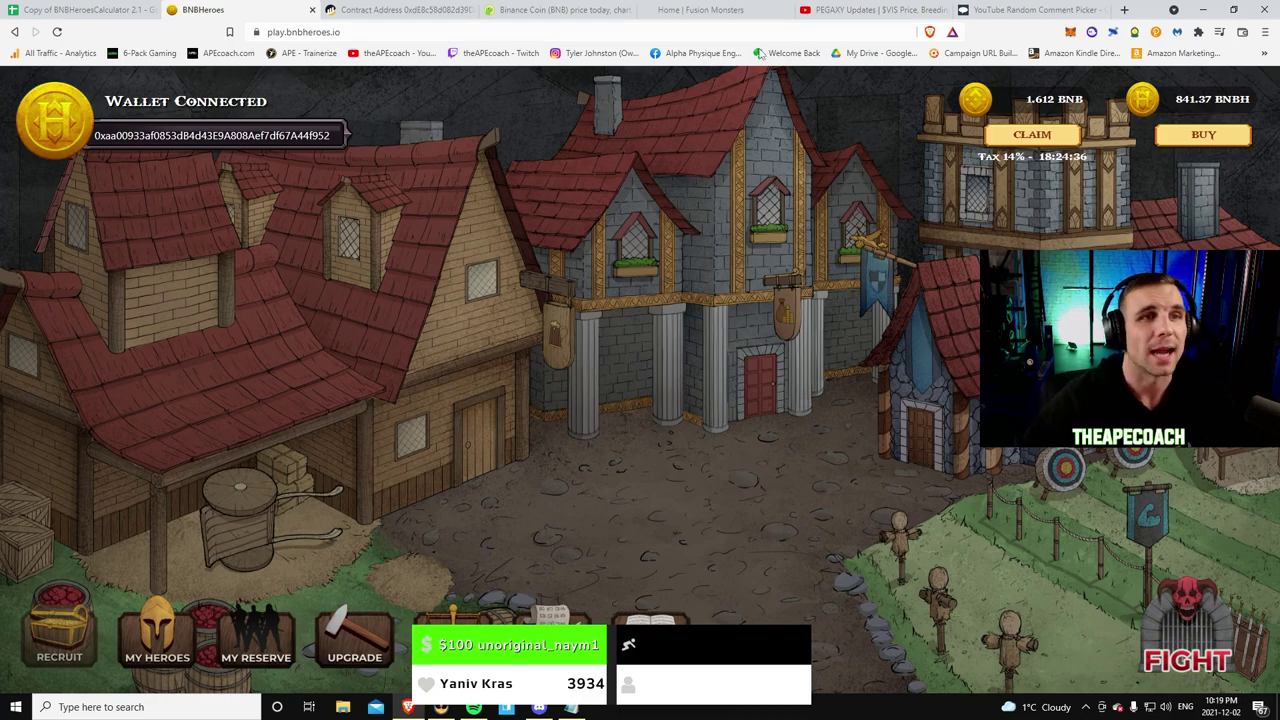
Step: View the Fusion Monsters home page, and look over the contest options and raffle section of the YouTube Random Comment Picker
left_click(722, 12)
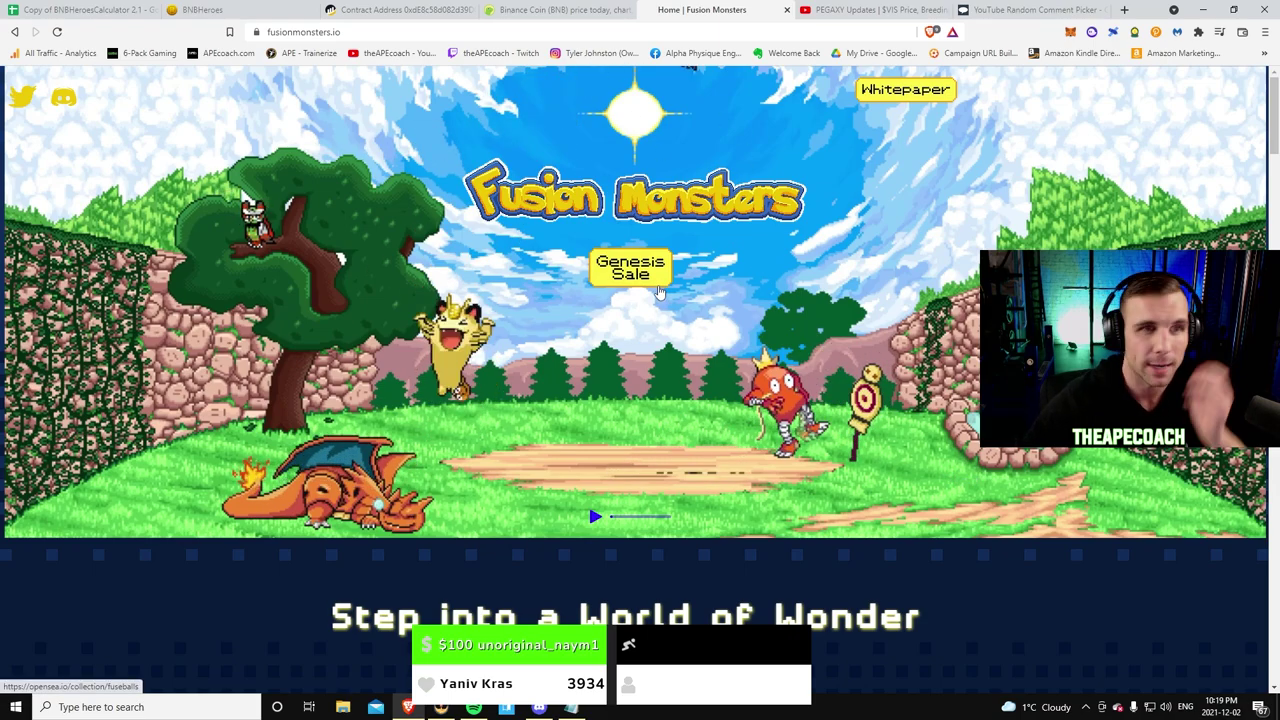
left_click(1005, 12)
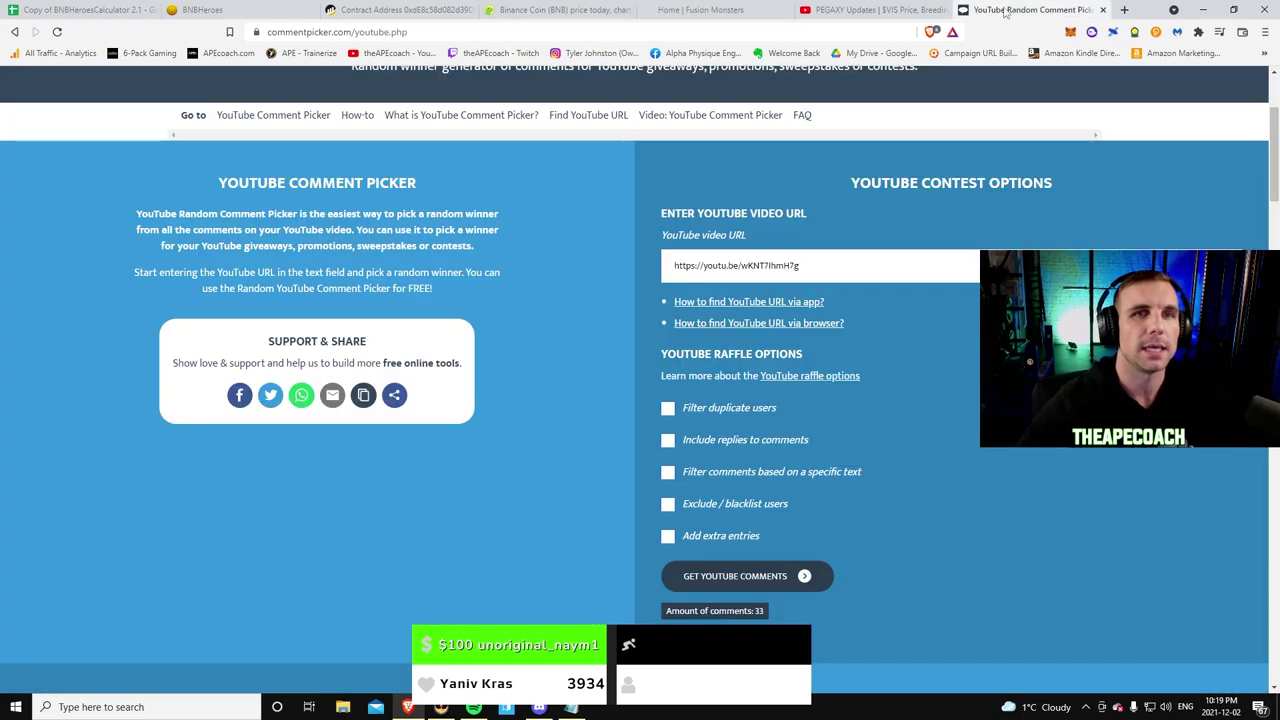
scroll(692, 380, "down", 3)
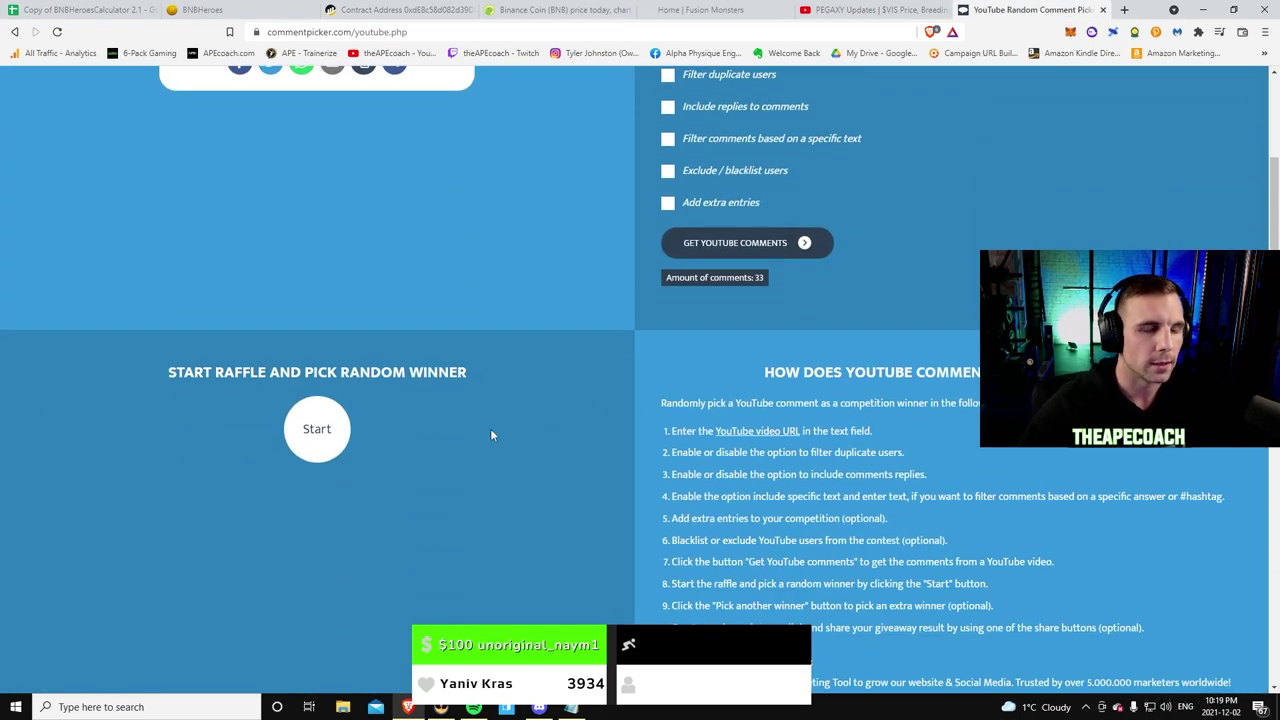
scroll(653, 340, "up", 3)
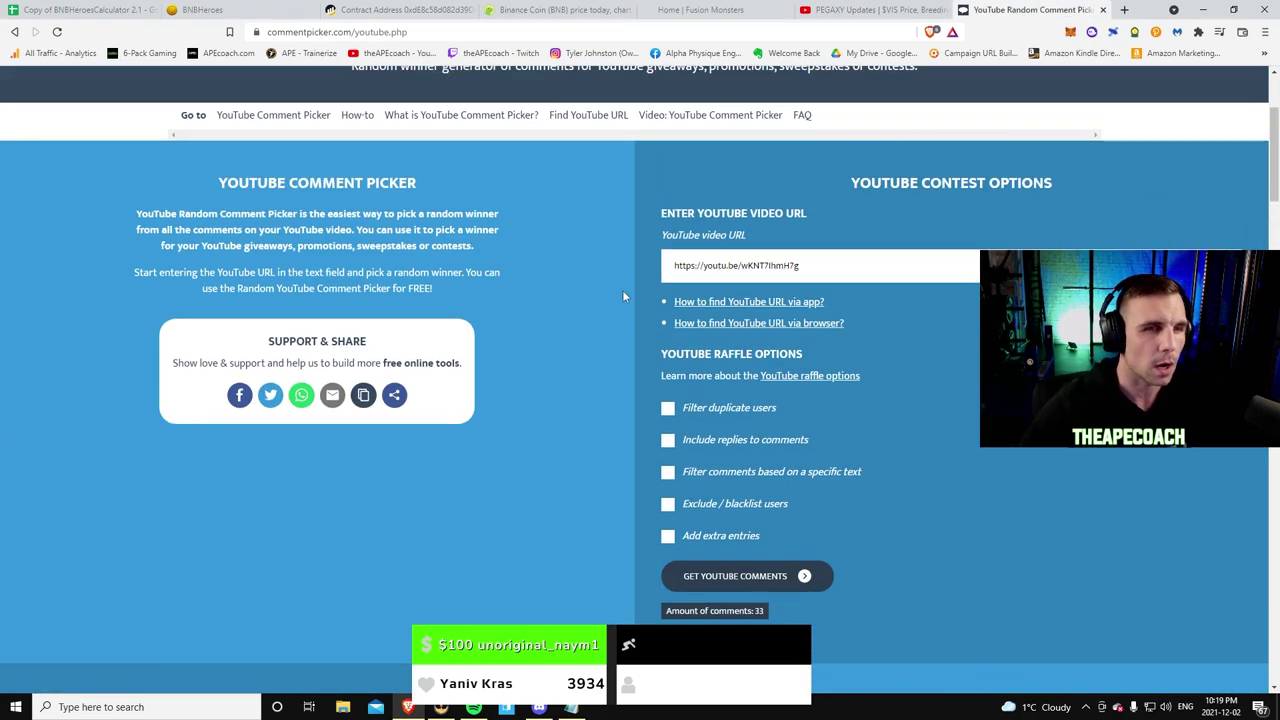